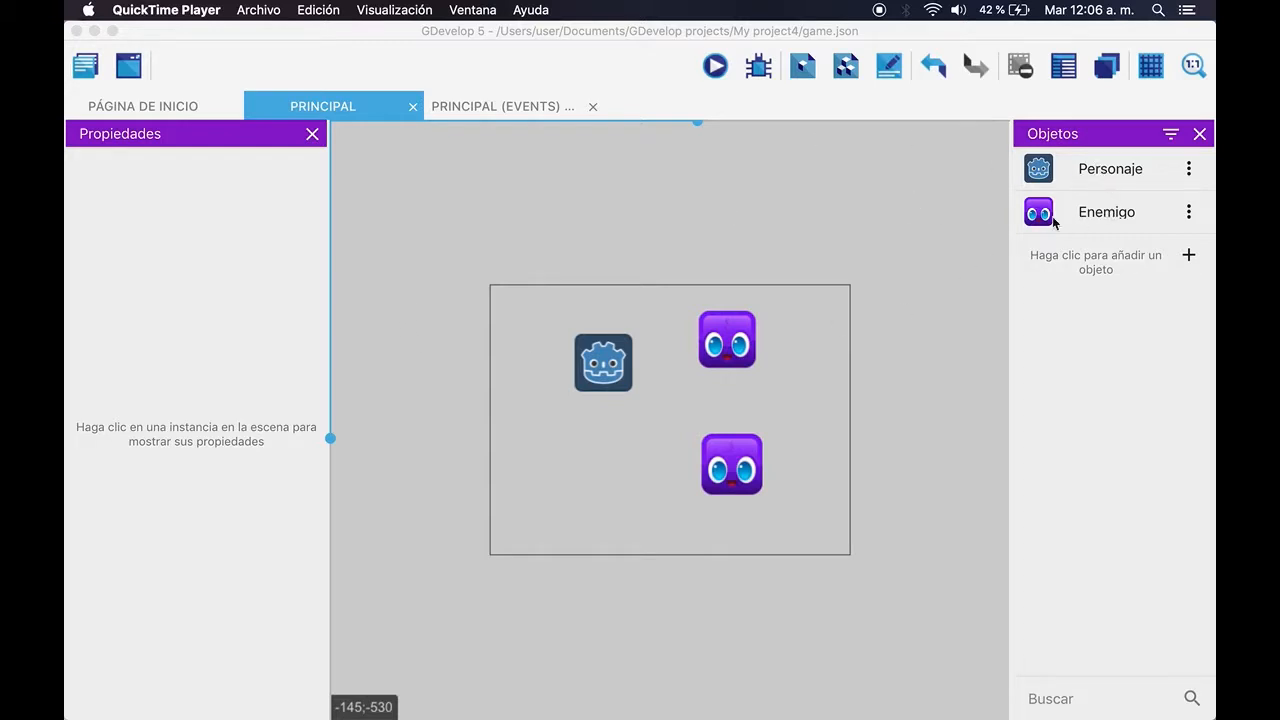
{"action": "left_click", "coordinate": [1094, 169]}
{"action": "left_click", "coordinate": [1117, 217]}
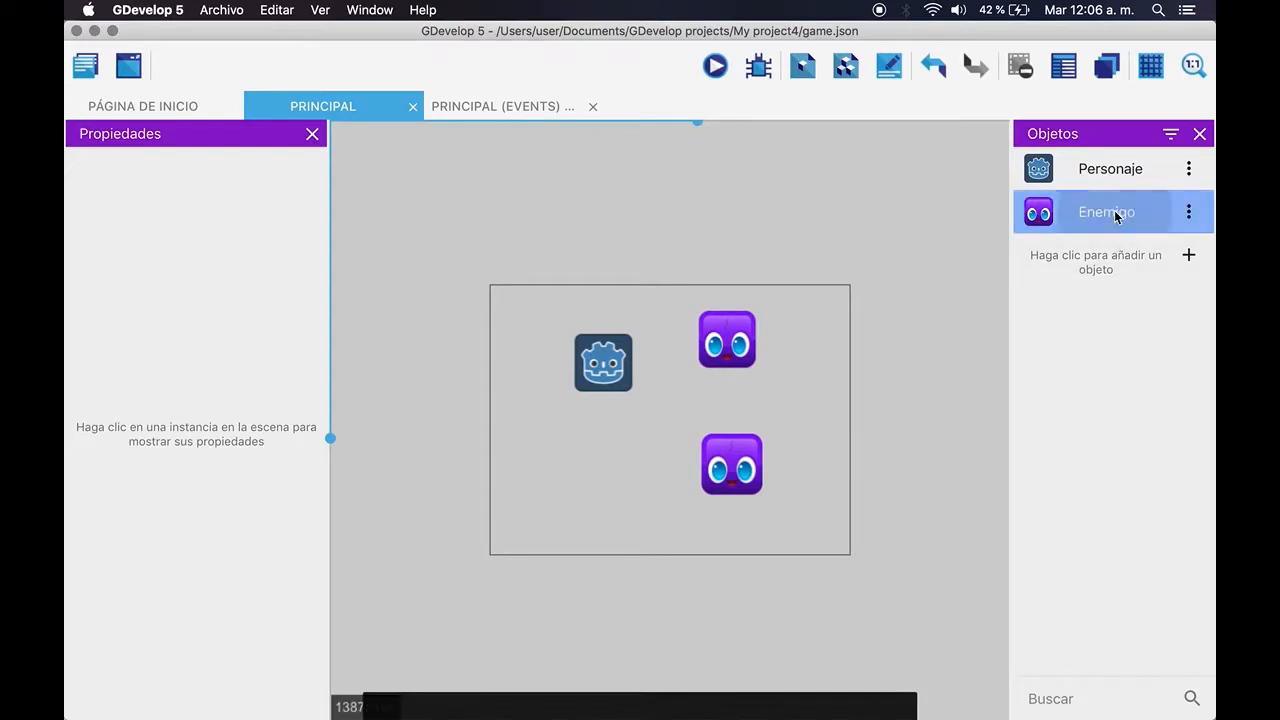
{"action": "left_click", "coordinate": [1117, 168]}
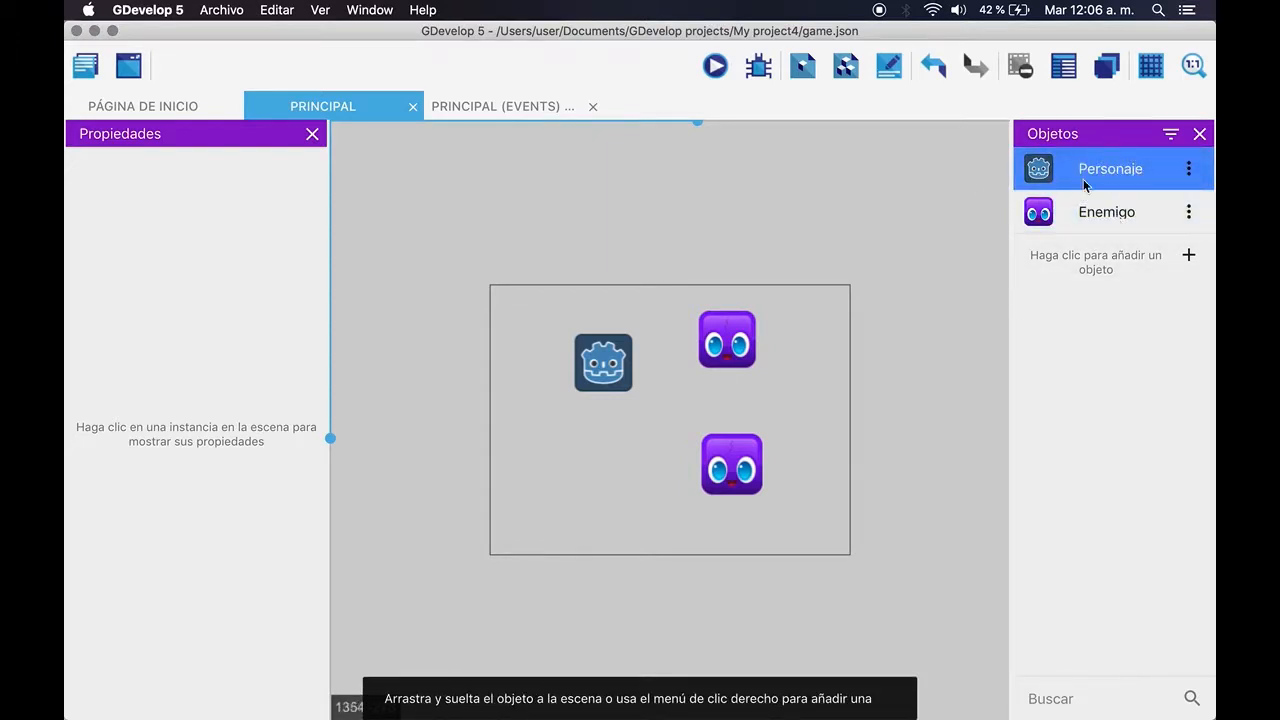
{"action": "left_click_drag", "start_coordinate": [551, 242], "coordinate": [900, 589]}
{"action": "left_click", "coordinate": [935, 439]}
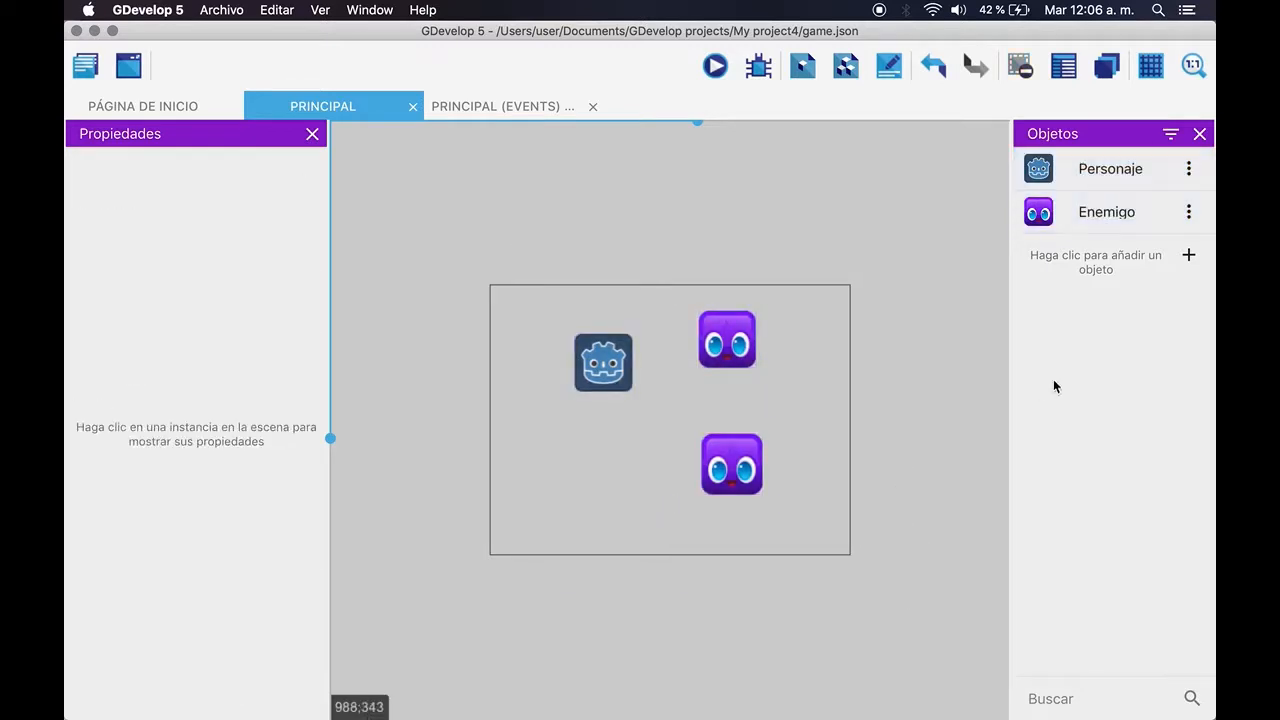
- Examine the TopDownMovement behavior settings of the Personaje object and close its editor without applying changes
{"action": "left_click", "coordinate": [1100, 170]}
{"action": "double_click", "coordinate": [1100, 170]}
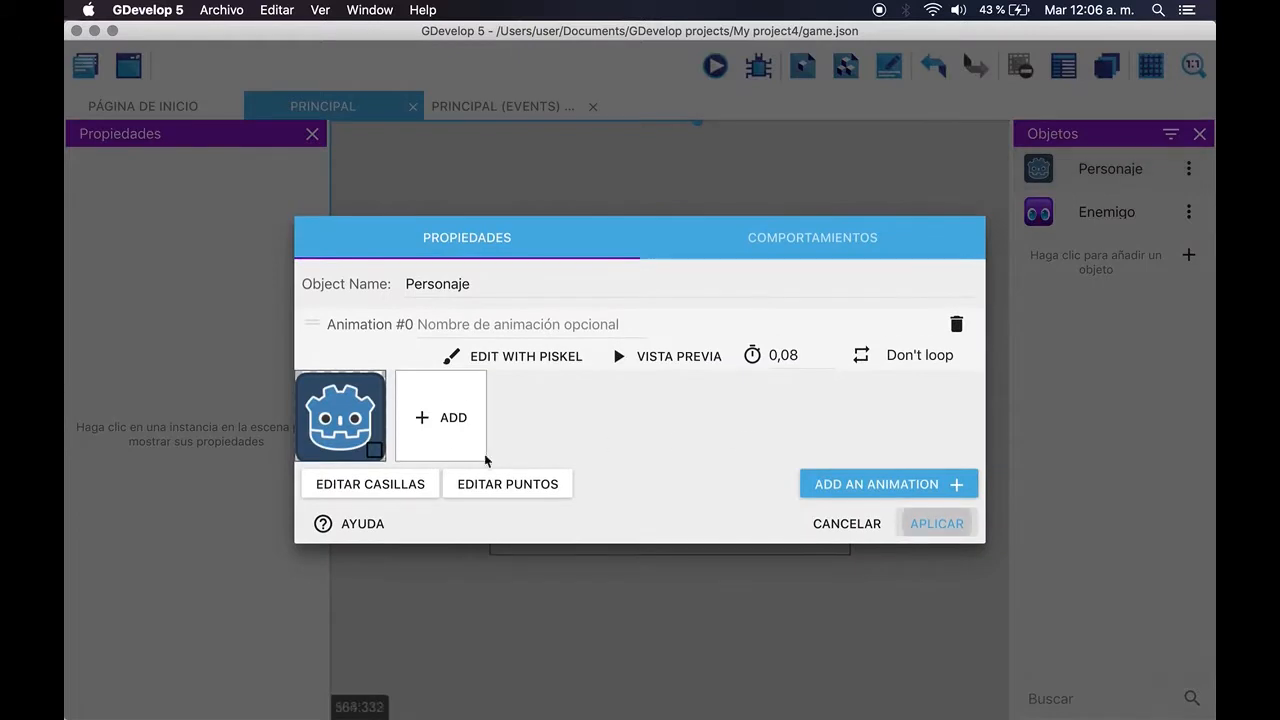
{"action": "left_click", "coordinate": [802, 240]}
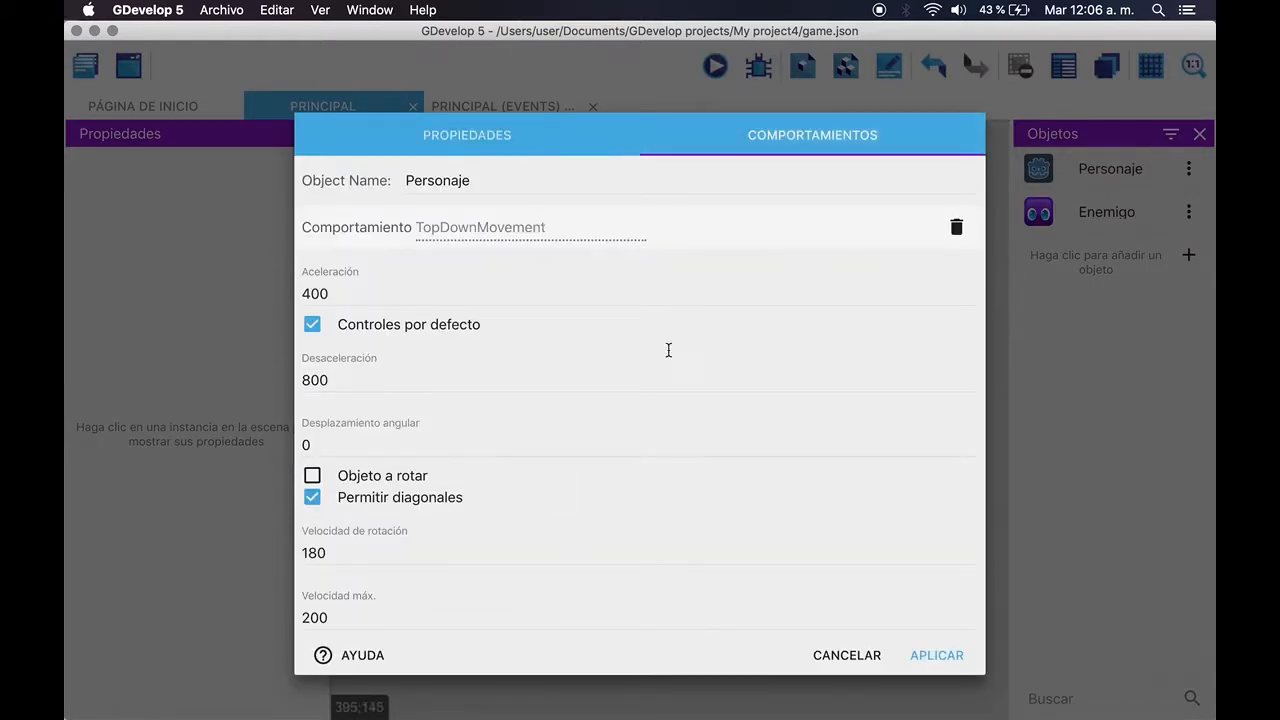
{"action": "scroll", "coordinate": [772, 508], "scroll_direction": "down", "scroll_amount": 2}
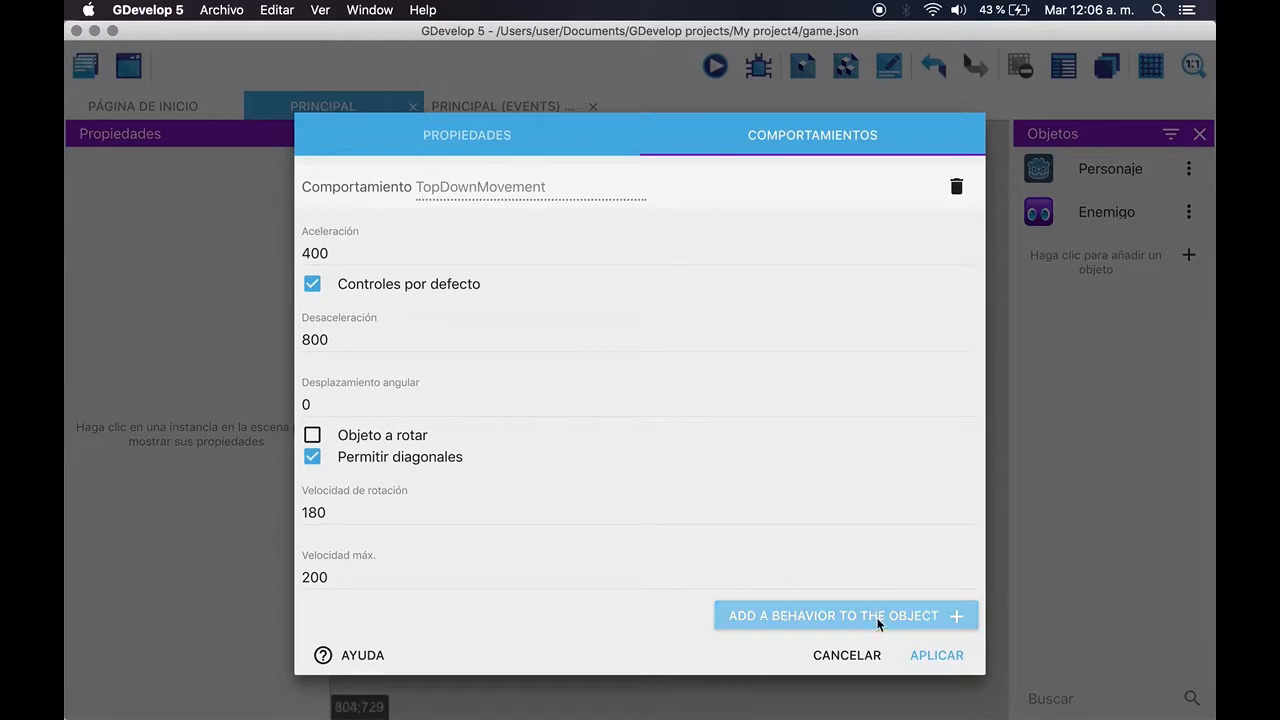
{"action": "left_click", "coordinate": [847, 656]}
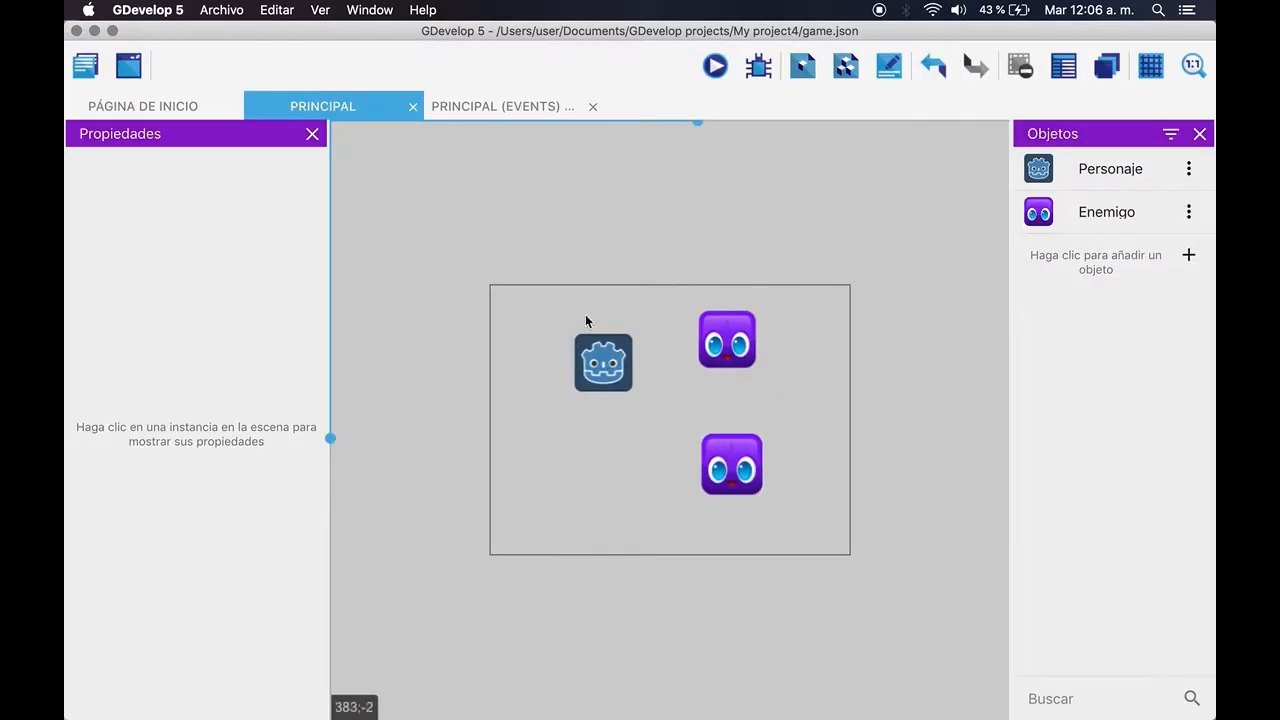
- Inspect the Personaje instance and the two Enemigo instances placed in the scene, and clear the selection
{"action": "left_click_drag", "start_coordinate": [551, 317], "coordinate": [660, 422]}
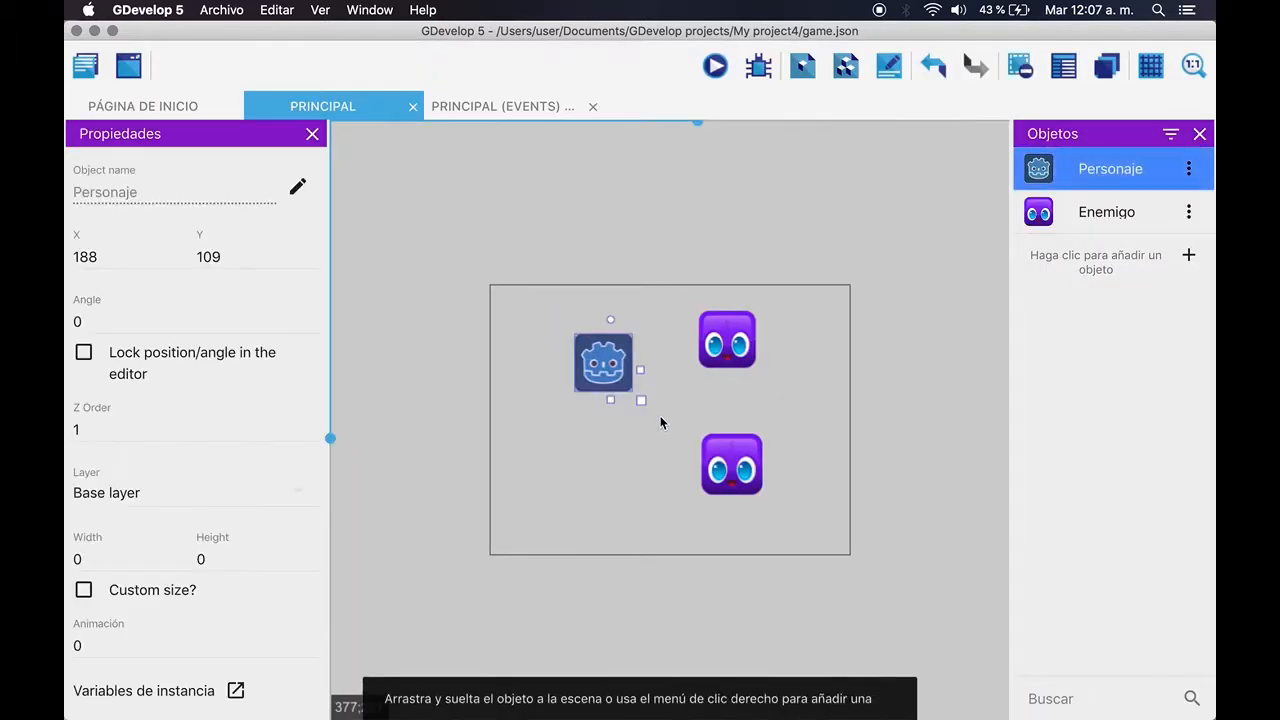
{"action": "left_click_drag", "start_coordinate": [678, 264], "coordinate": [788, 584]}
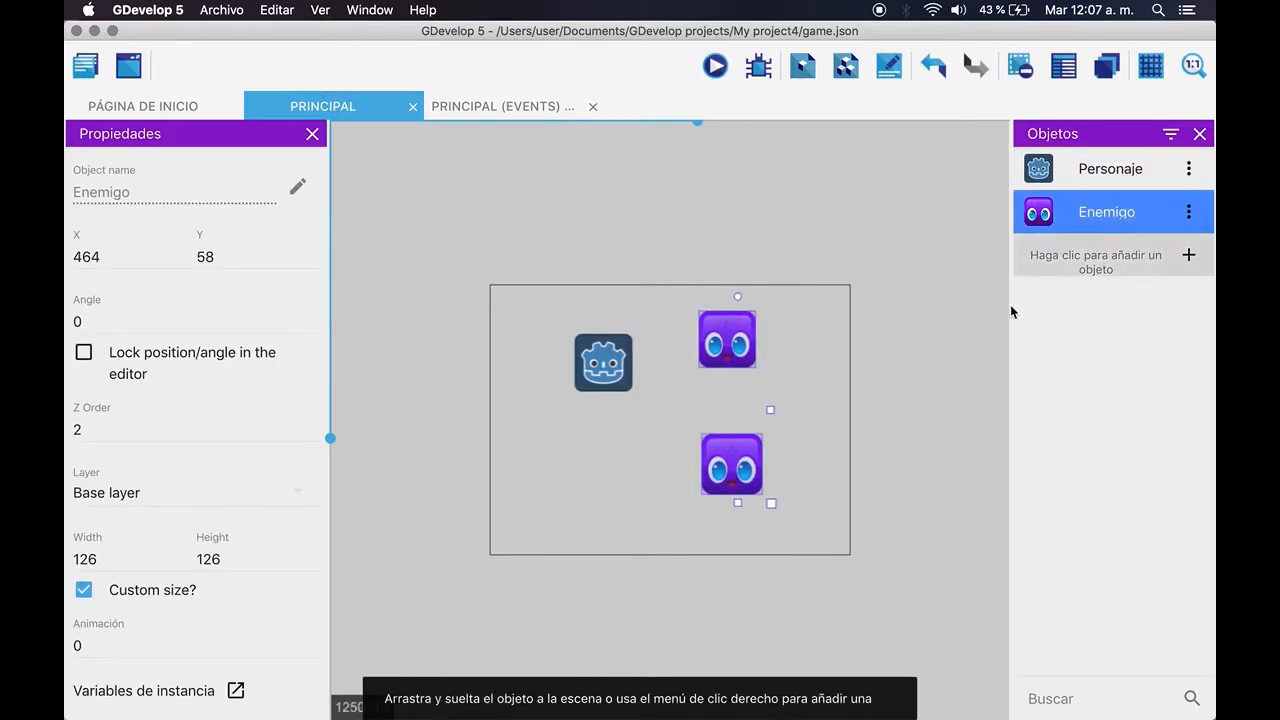
{"action": "left_click", "coordinate": [945, 355]}
{"action": "left_click", "coordinate": [1096, 220]}
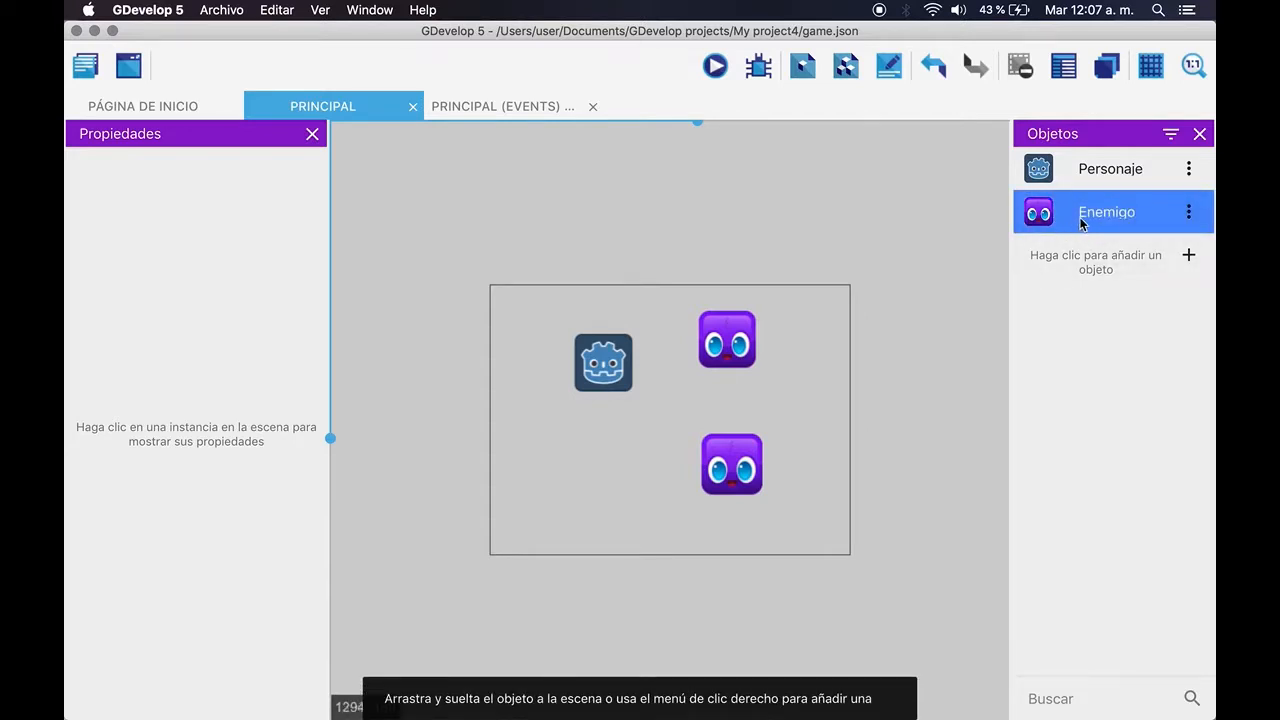
{"action": "left_click", "coordinate": [897, 240]}
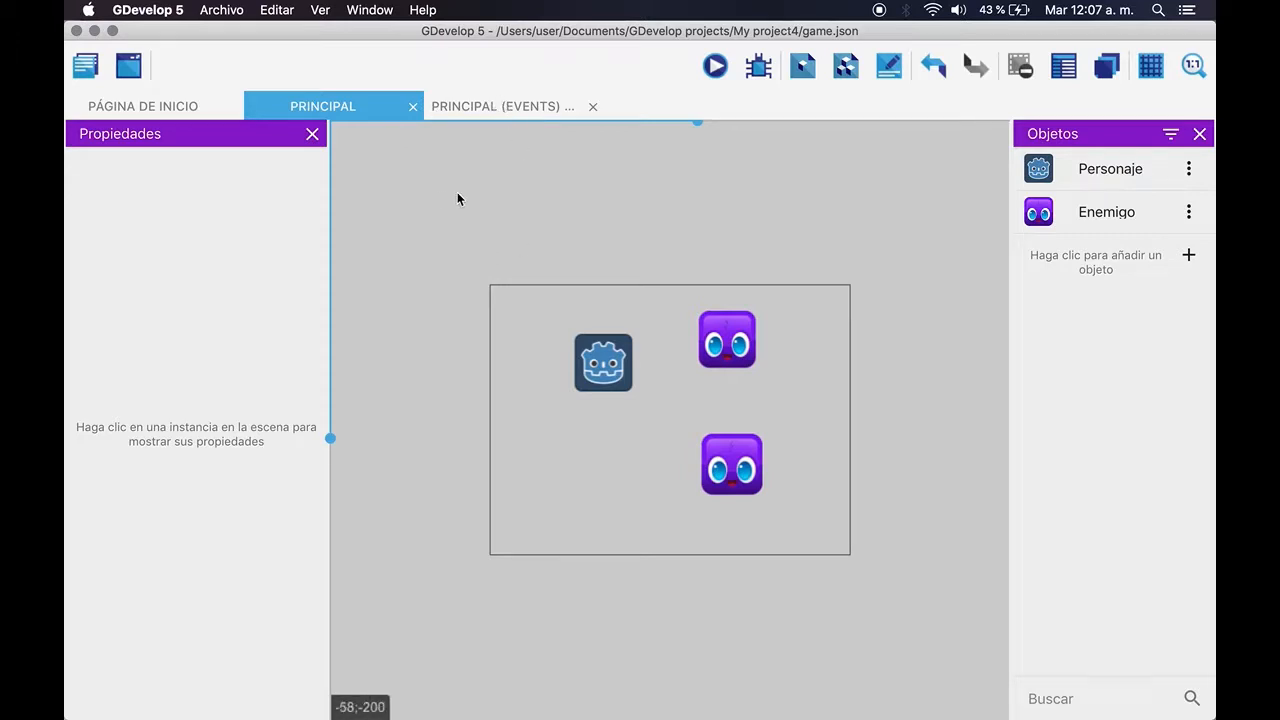
{"action": "left_click_drag", "start_coordinate": [464, 222], "coordinate": [886, 605]}
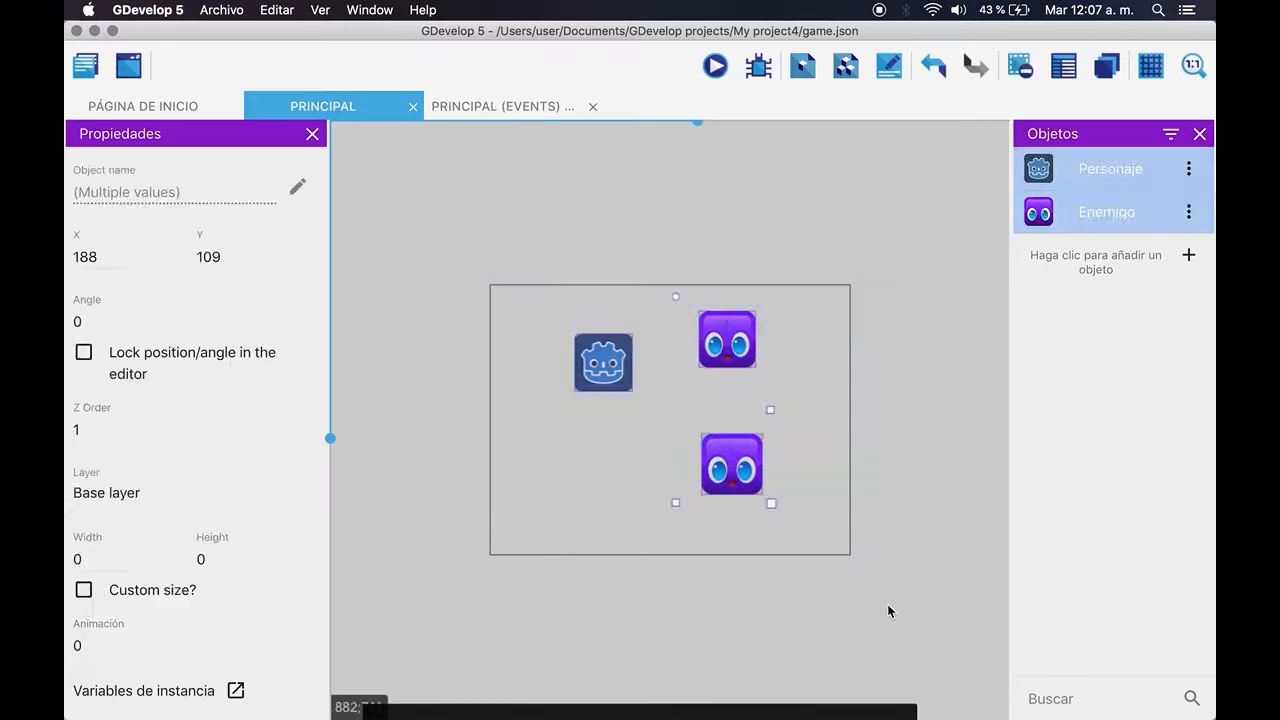
{"action": "left_click", "coordinate": [670, 531]}
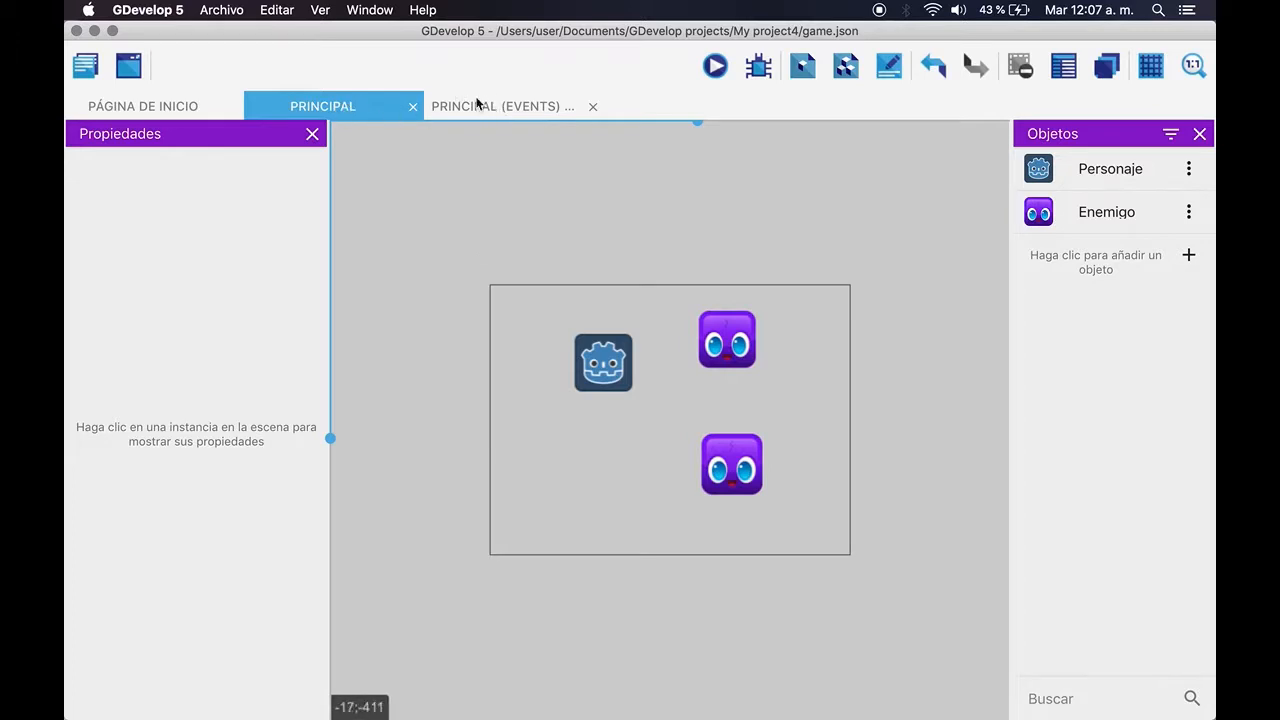
- Open the Principal scene from the project's scene list and switch to its events sheet
{"action": "left_click", "coordinate": [86, 65]}
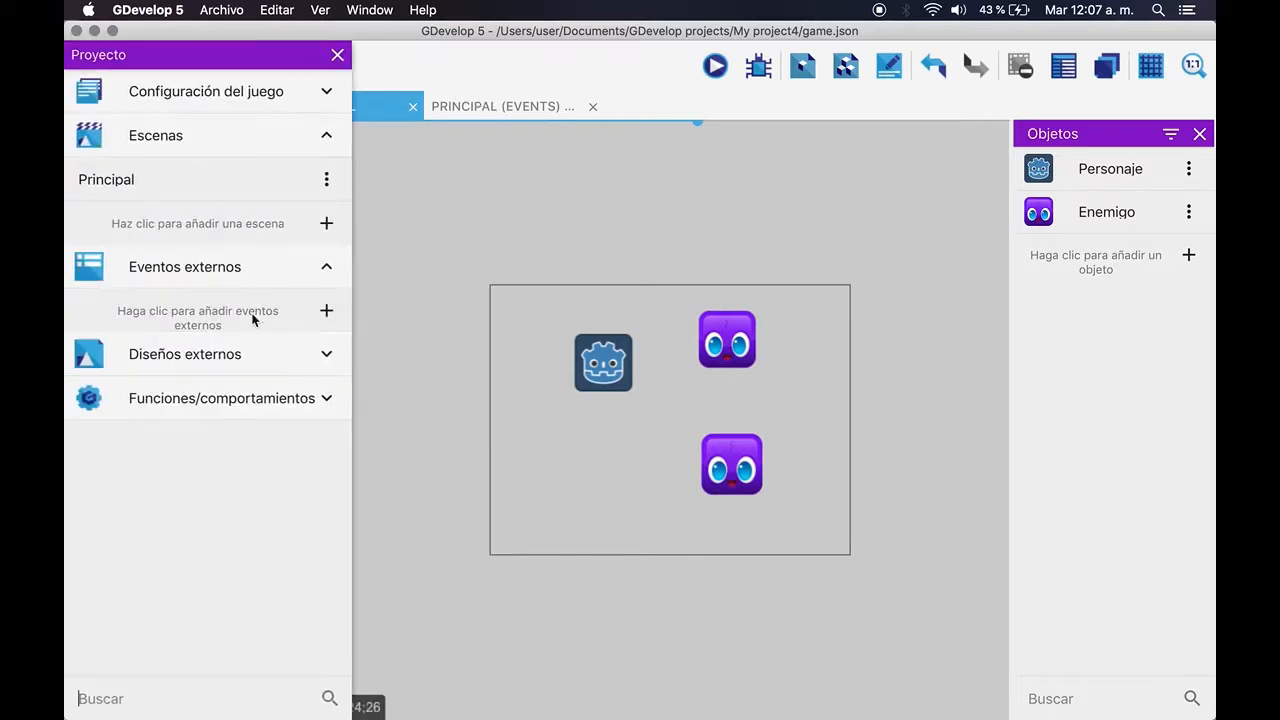
{"action": "left_click", "coordinate": [148, 182]}
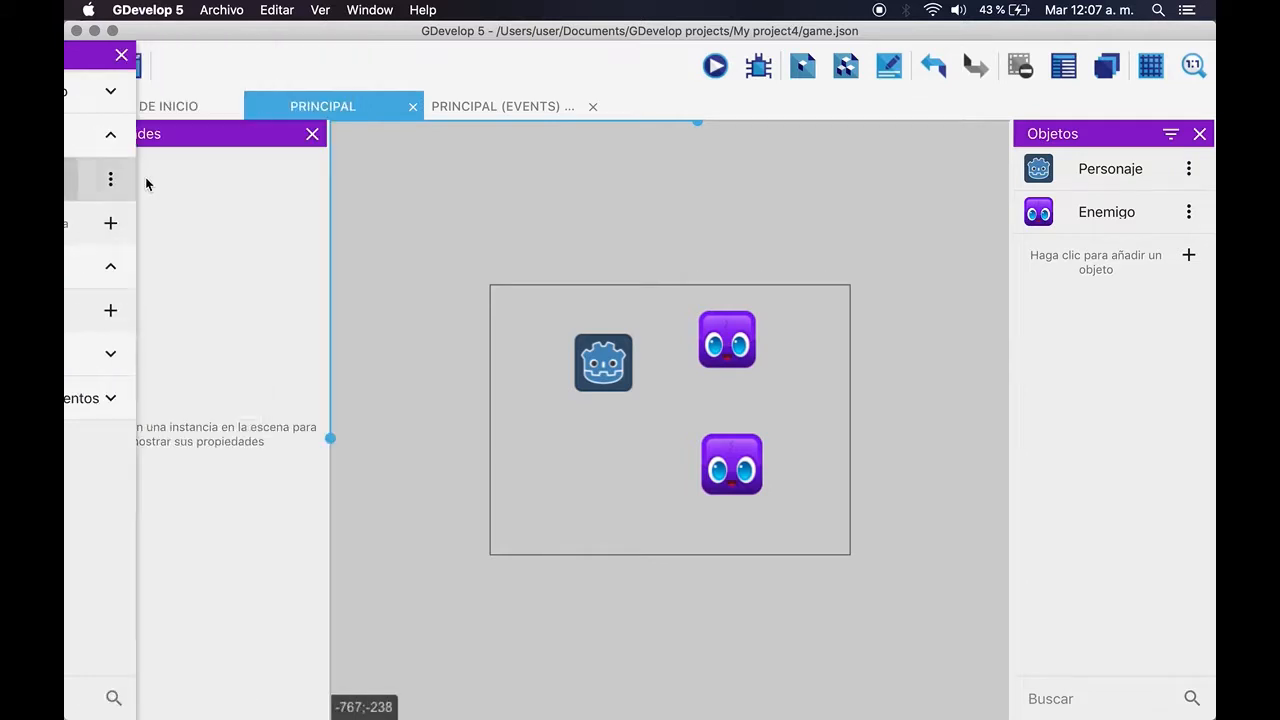
{"action": "left_click", "coordinate": [511, 105]}
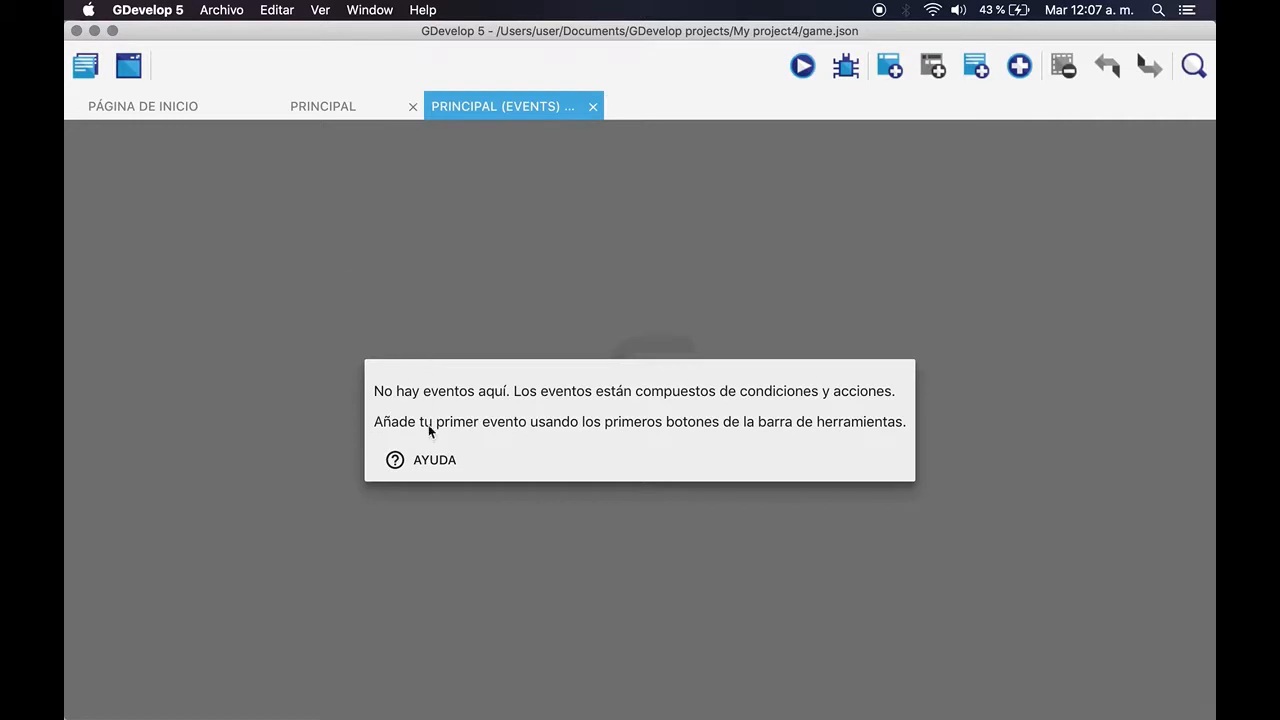
{"action": "left_click", "coordinate": [328, 111]}
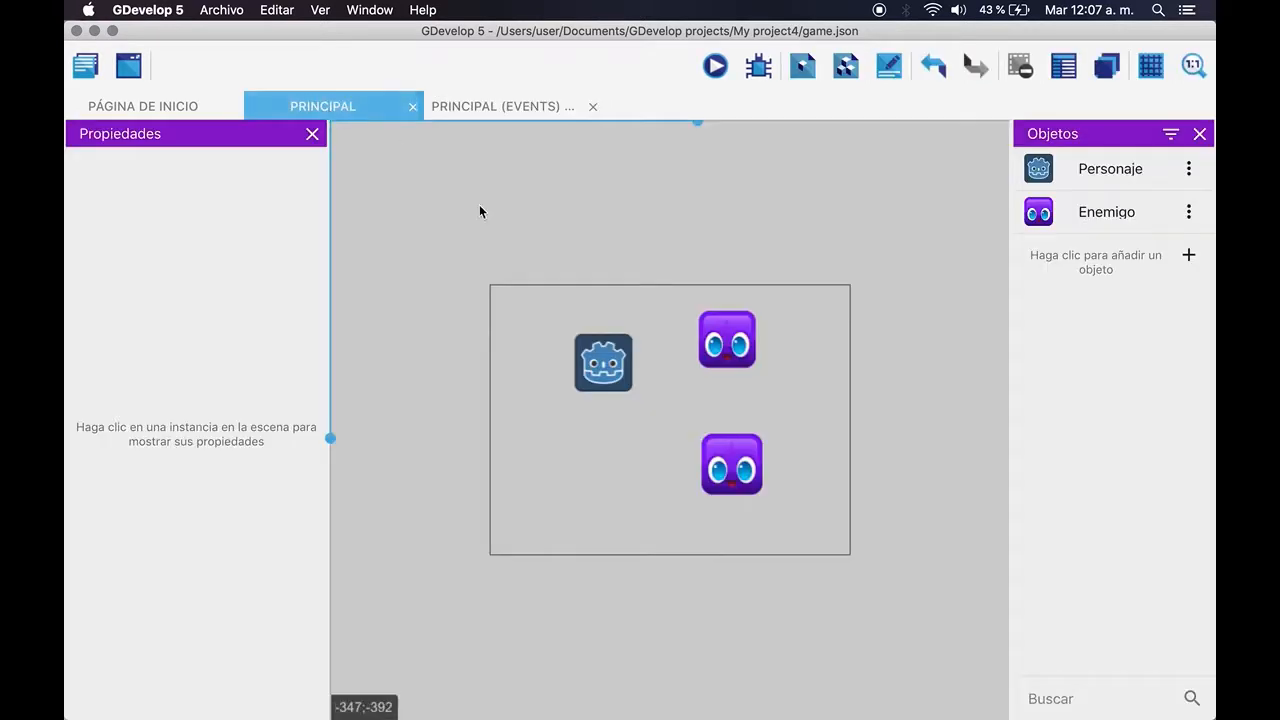
{"action": "left_click", "coordinate": [501, 106]}
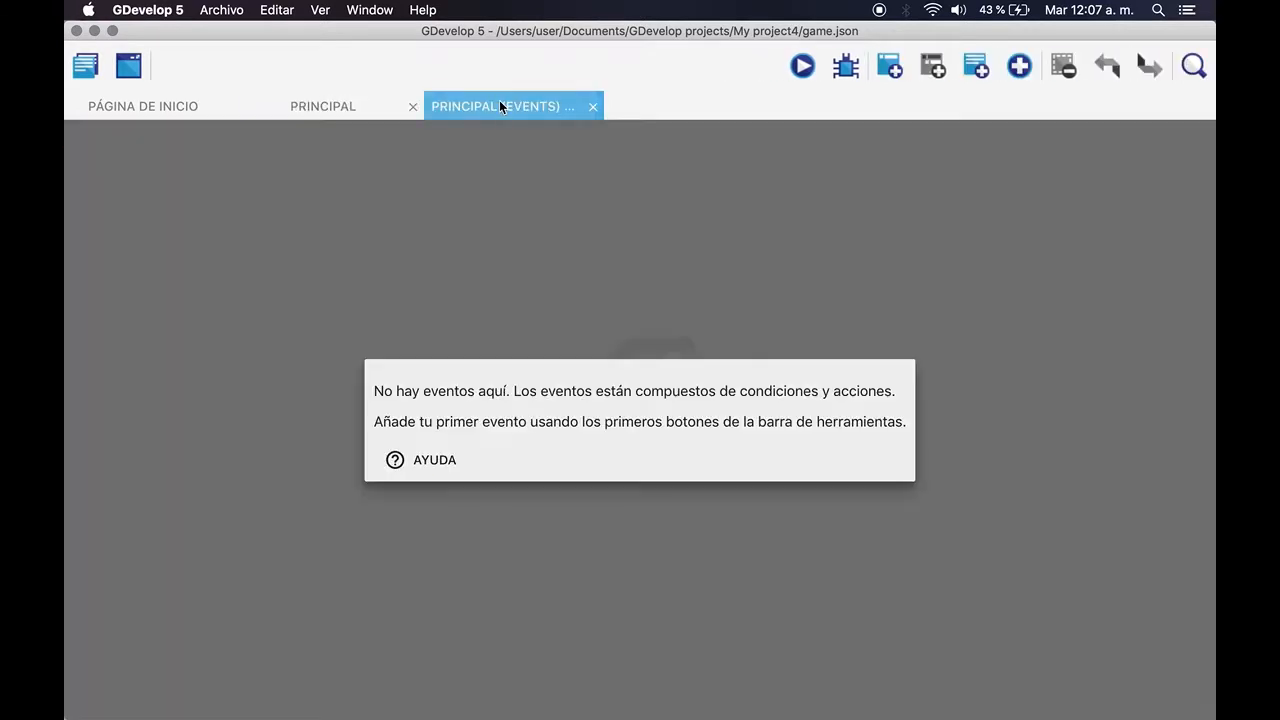
- Add an empty standard event (Evento estándar) to the Principal scene's events sheet
{"action": "left_click", "coordinate": [1021, 66]}
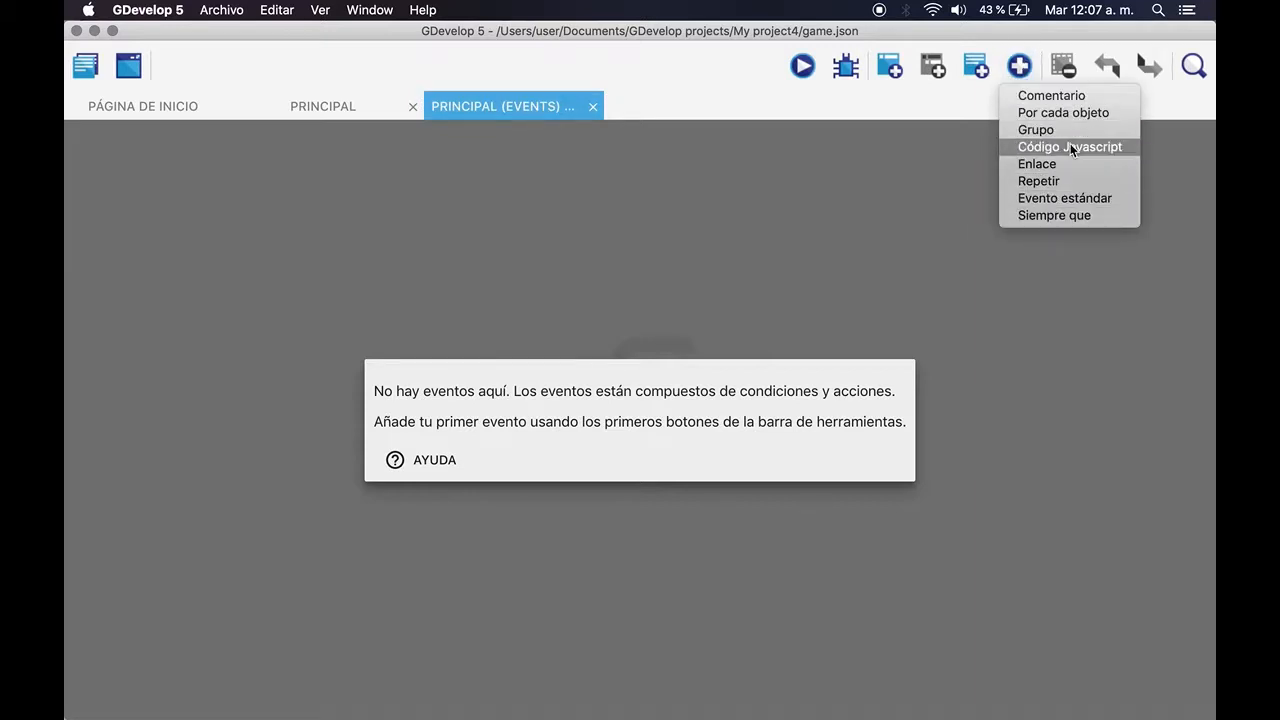
{"action": "left_click", "coordinate": [1022, 66]}
{"action": "left_click", "coordinate": [1022, 66]}
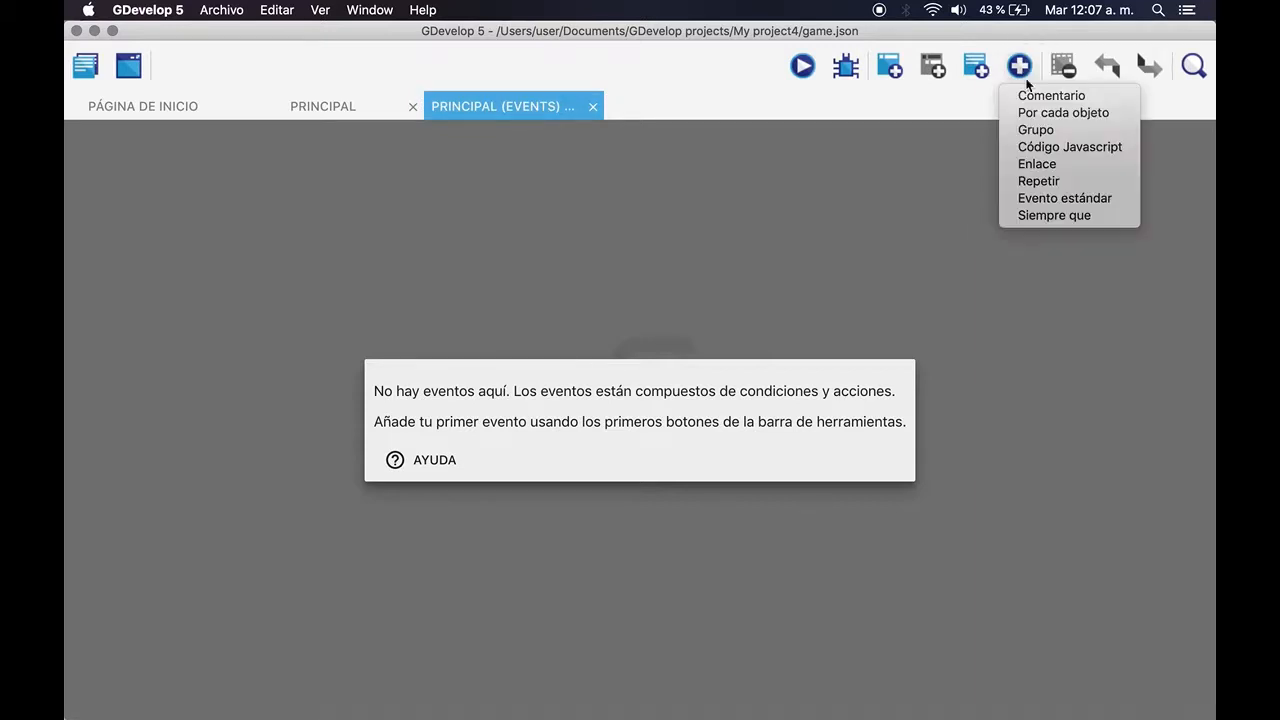
{"action": "left_click", "coordinate": [1086, 200]}
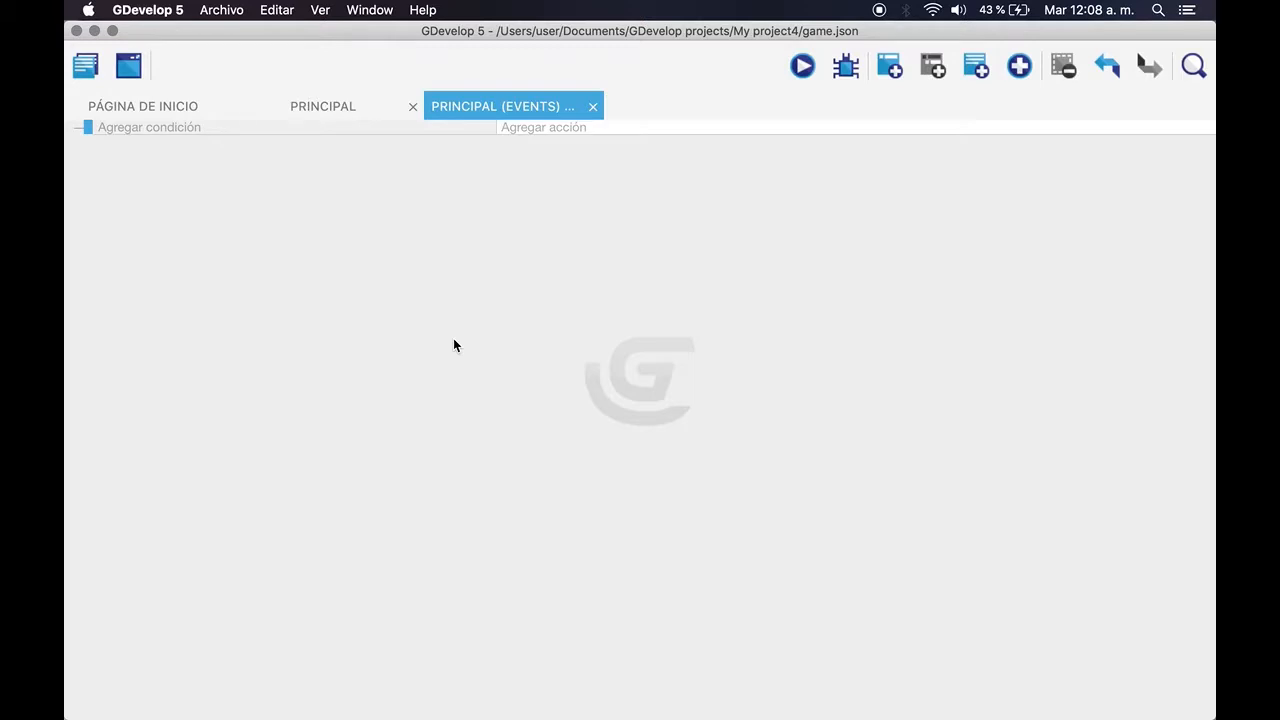
- Start adding a condition to the empty event and look through the available condition categories
{"action": "left_click", "coordinate": [155, 128]}
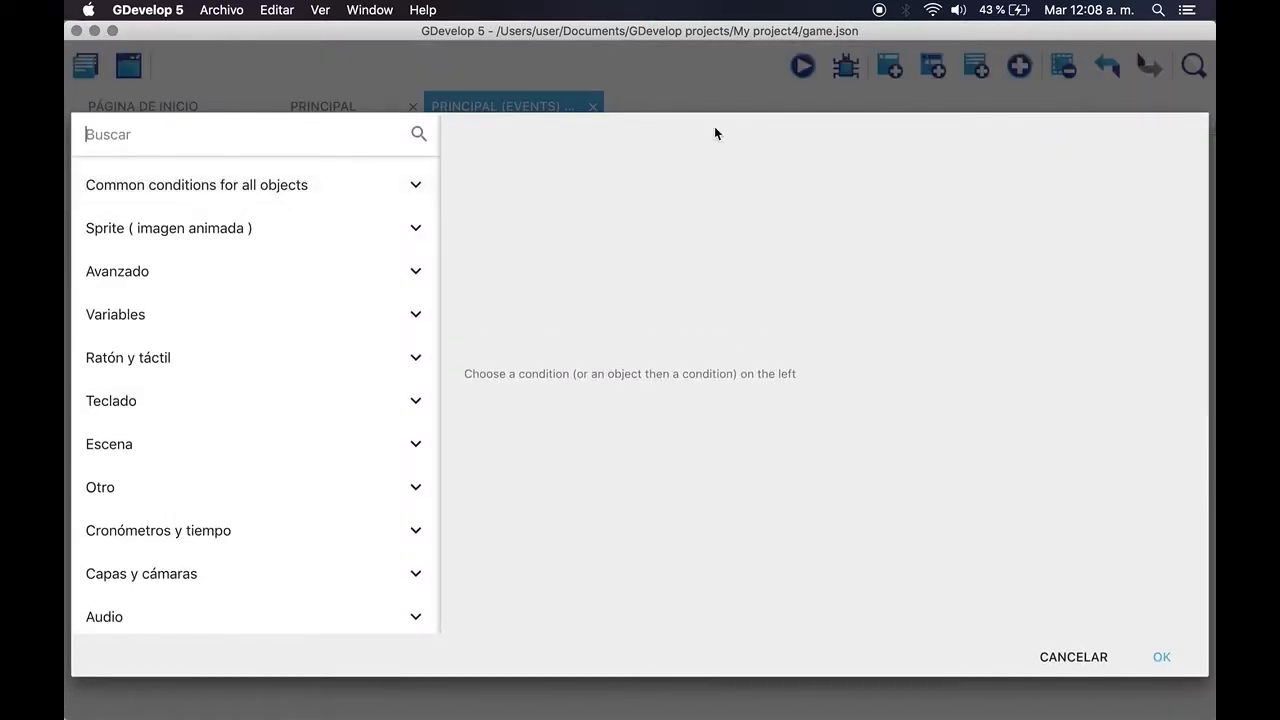
{"action": "left_click", "coordinate": [232, 96]}
{"action": "left_click", "coordinate": [139, 129]}
{"action": "scroll", "coordinate": [215, 368], "scroll_direction": "down", "scroll_amount": 10}
{"action": "scroll", "coordinate": [215, 368], "scroll_direction": "up", "scroll_amount": 10}
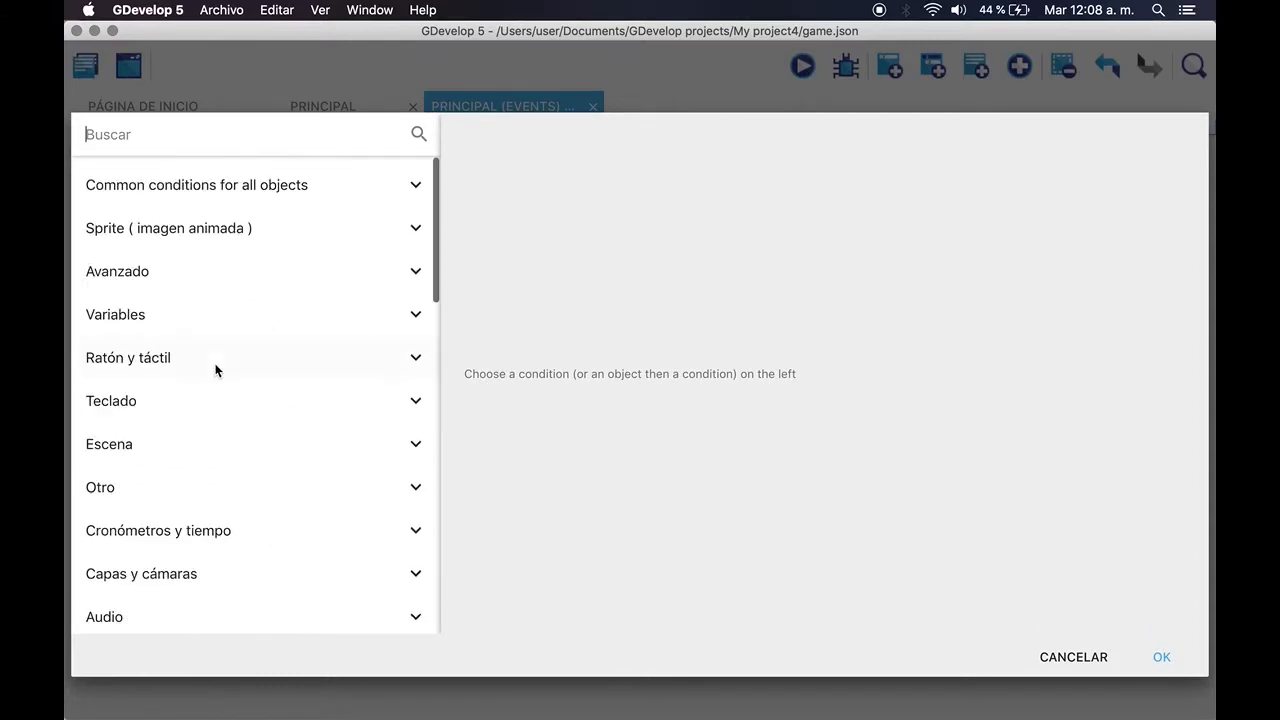
{"action": "scroll", "coordinate": [200, 200], "scroll_direction": "down", "scroll_amount": 8}
{"action": "scroll", "coordinate": [201, 217], "scroll_direction": "down", "scroll_amount": 5}
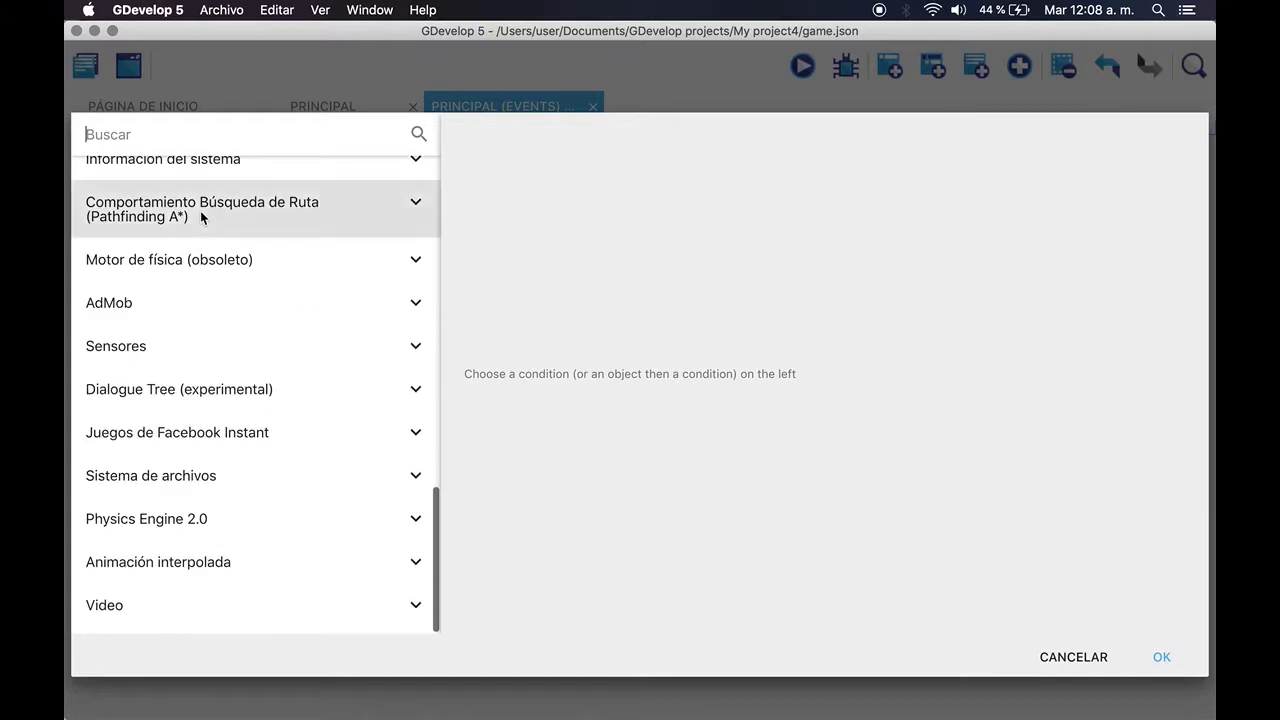
{"action": "scroll", "coordinate": [201, 217], "scroll_direction": "up", "scroll_amount": 15}
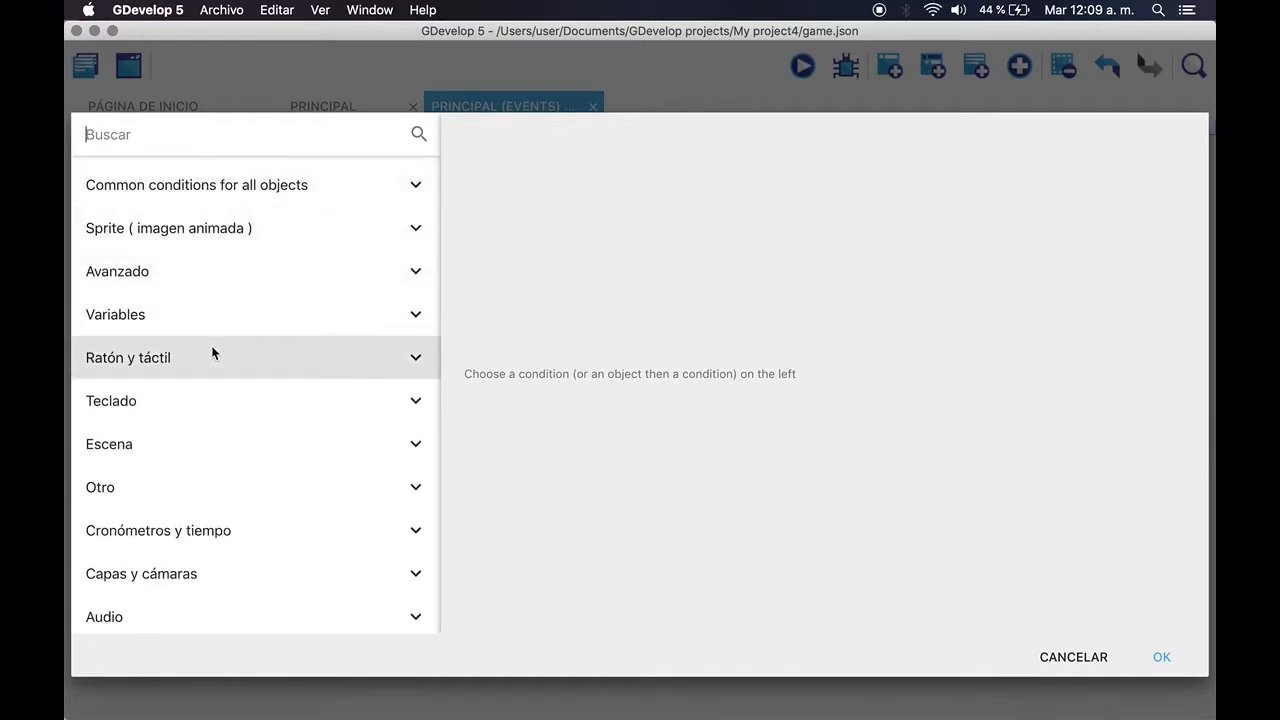
{"action": "scroll", "coordinate": [212, 350], "scroll_direction": "down", "scroll_amount": 15}
{"action": "scroll", "coordinate": [206, 428], "scroll_direction": "up", "scroll_amount": 15}
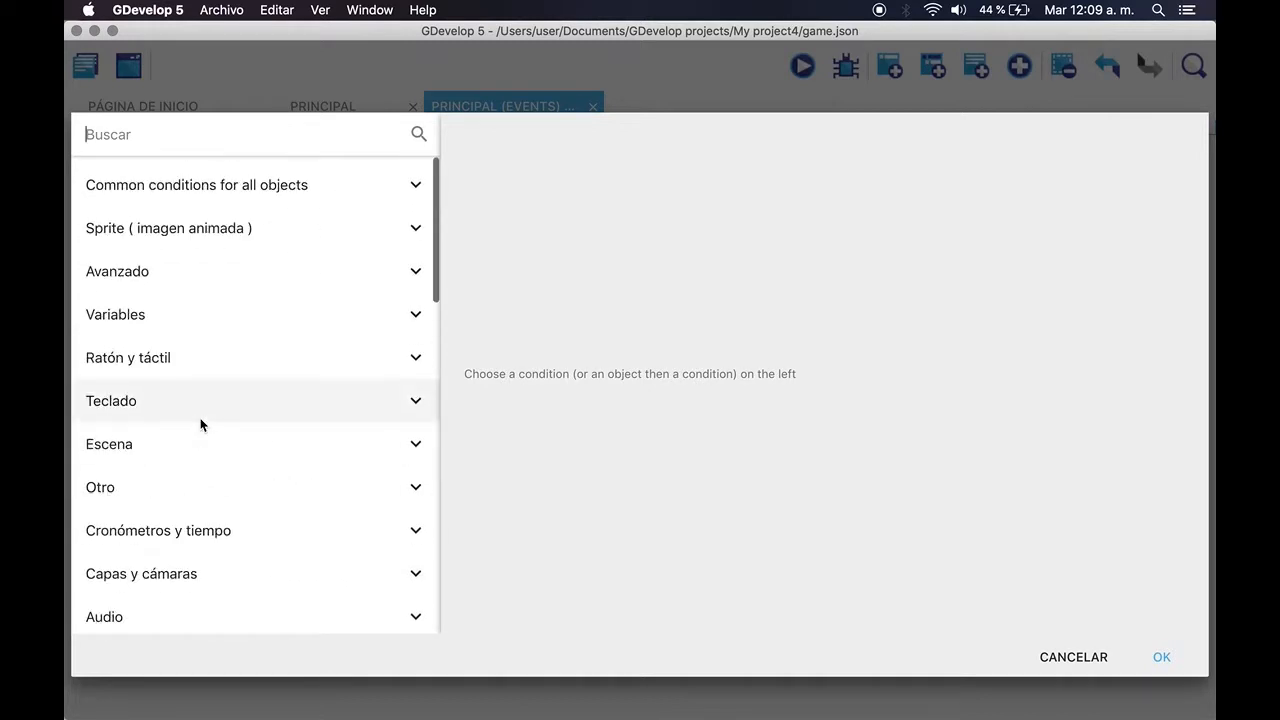
- Choose the Colisión condition from the common conditions for all objects for the new event
{"action": "left_click", "coordinate": [244, 185]}
{"action": "left_click", "coordinate": [244, 185]}
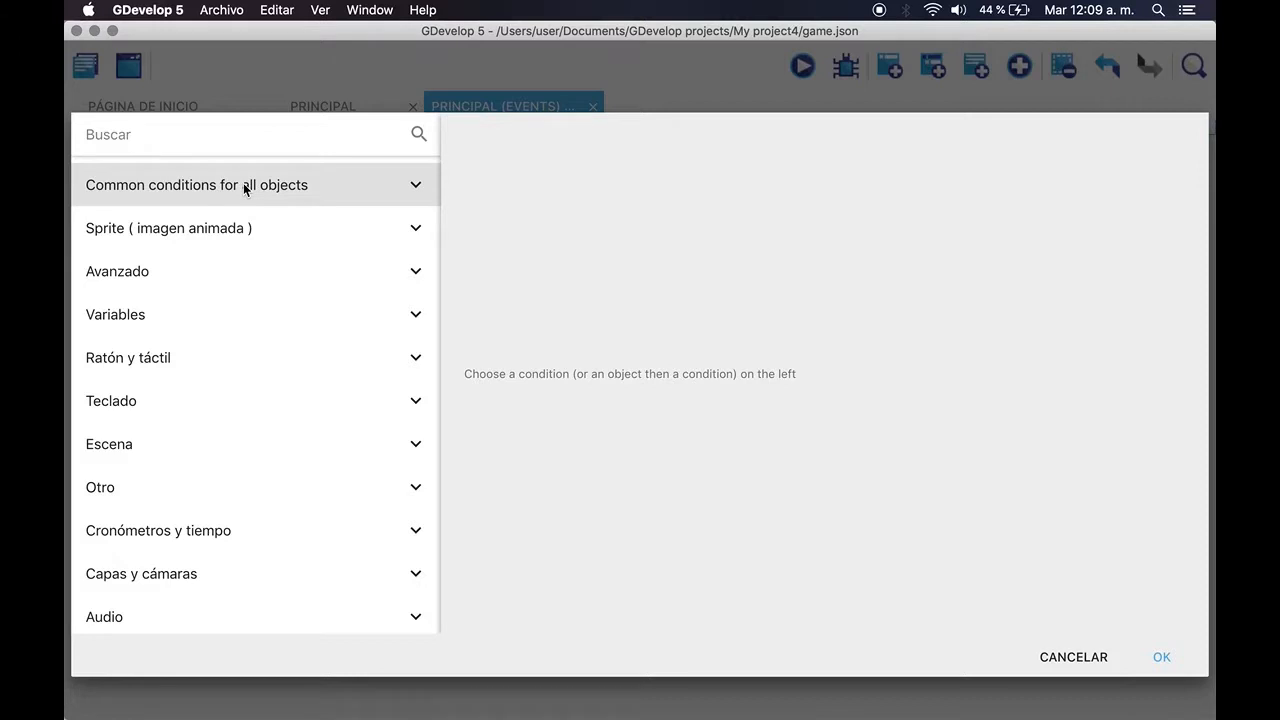
{"action": "left_click", "coordinate": [243, 183]}
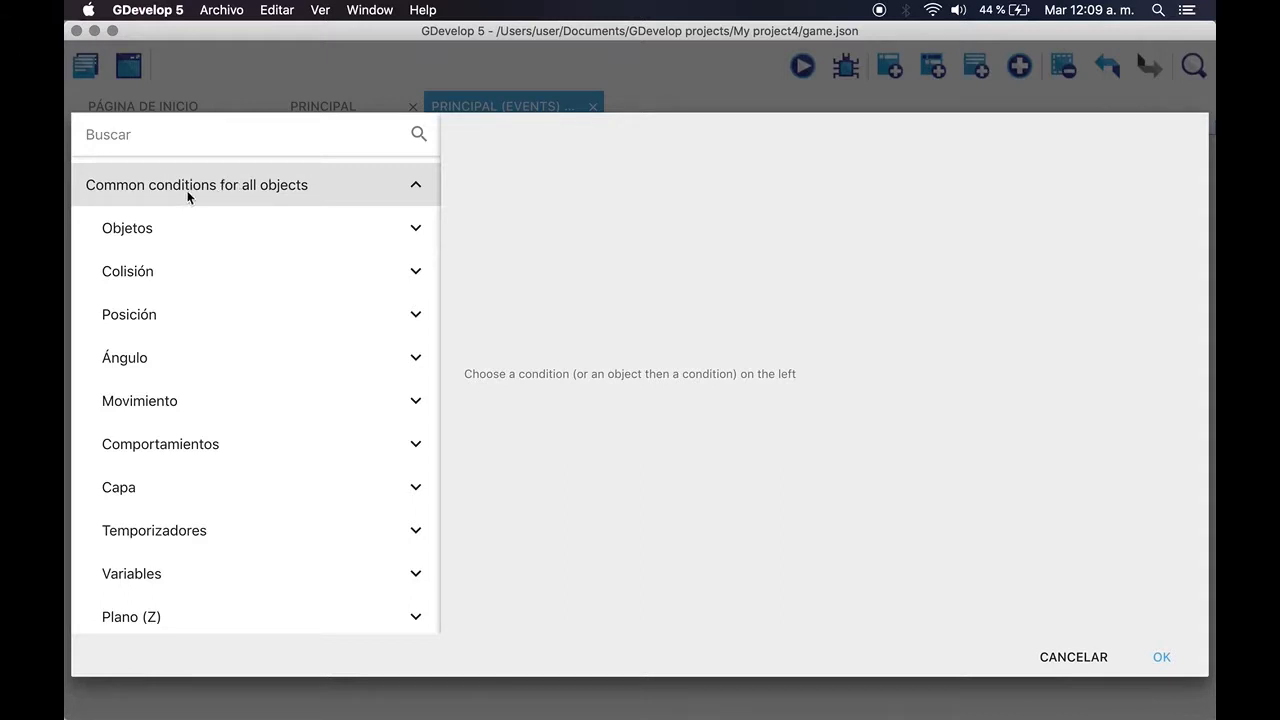
{"action": "left_click", "coordinate": [248, 192]}
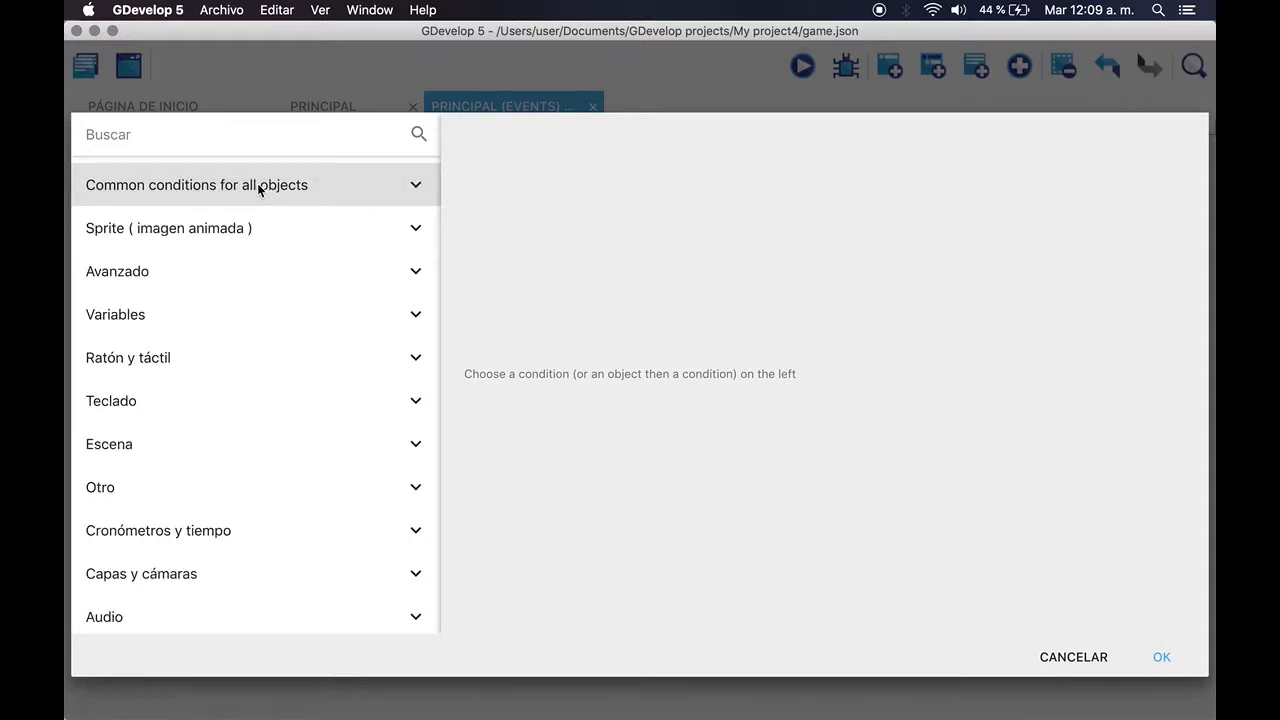
{"action": "left_click", "coordinate": [185, 194]}
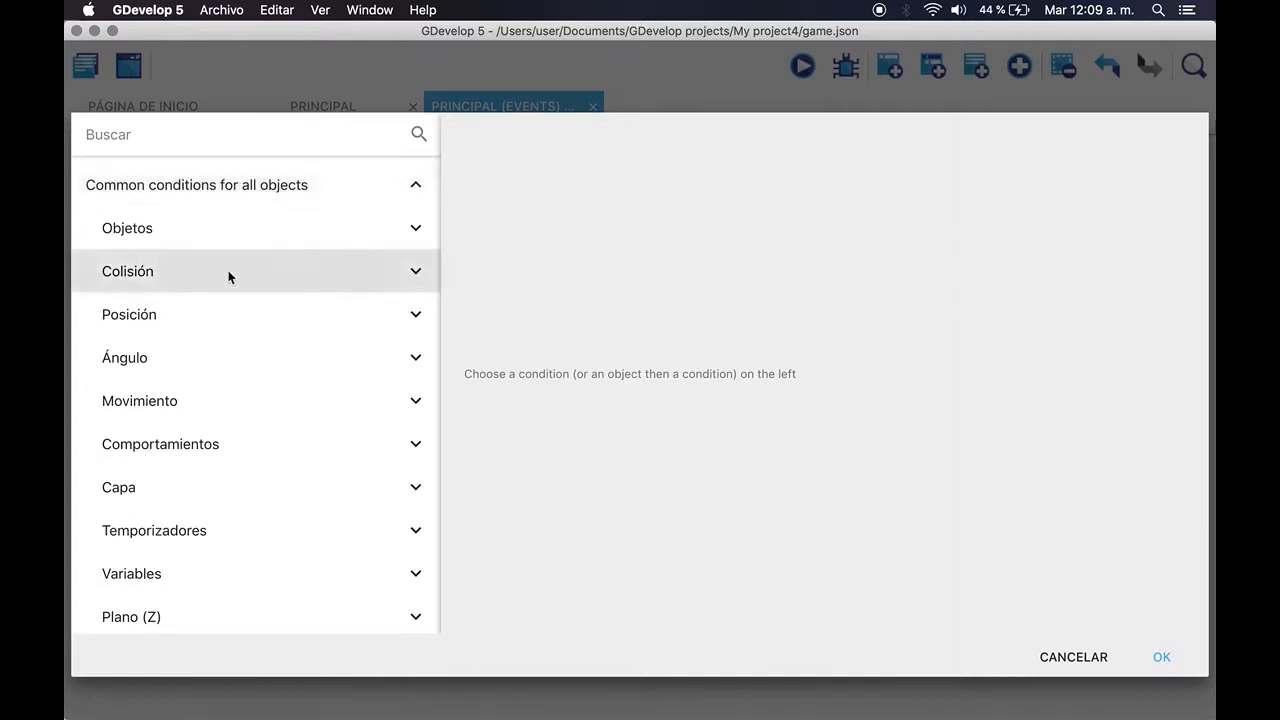
{"action": "scroll", "coordinate": [229, 277], "scroll_direction": "down", "scroll_amount": 2}
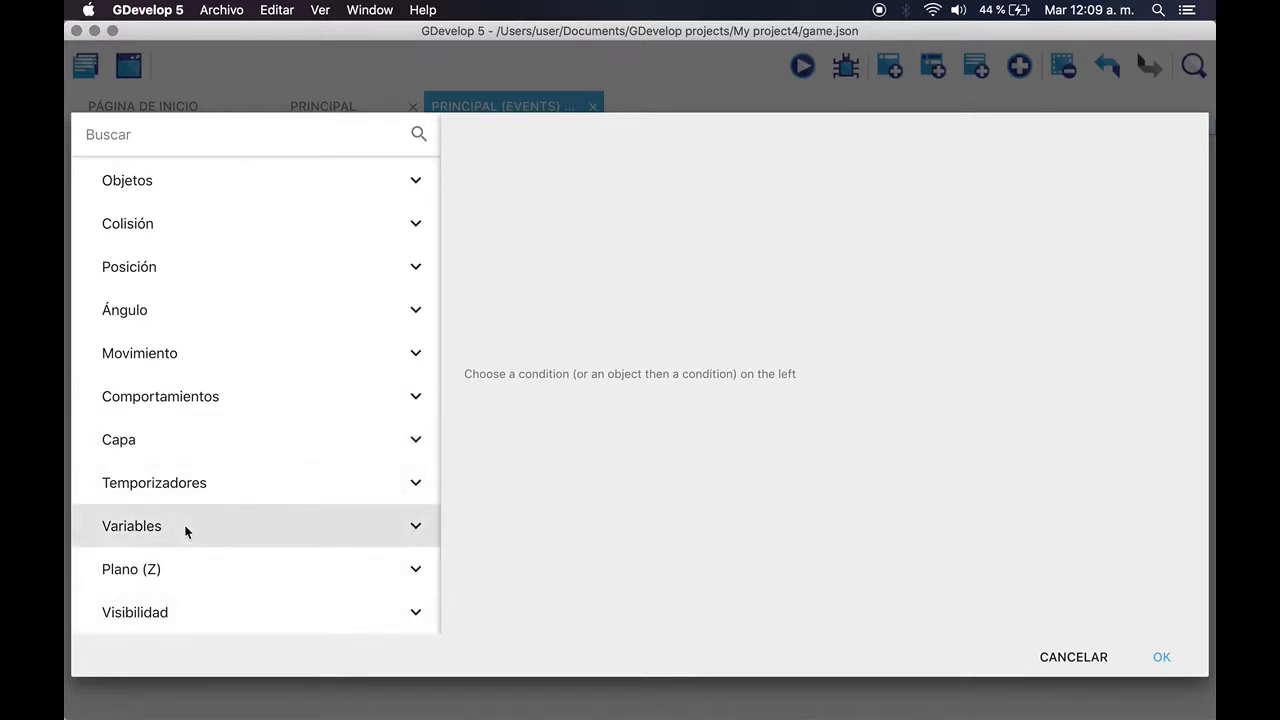
{"action": "scroll", "coordinate": [198, 323], "scroll_direction": "up", "scroll_amount": 1}
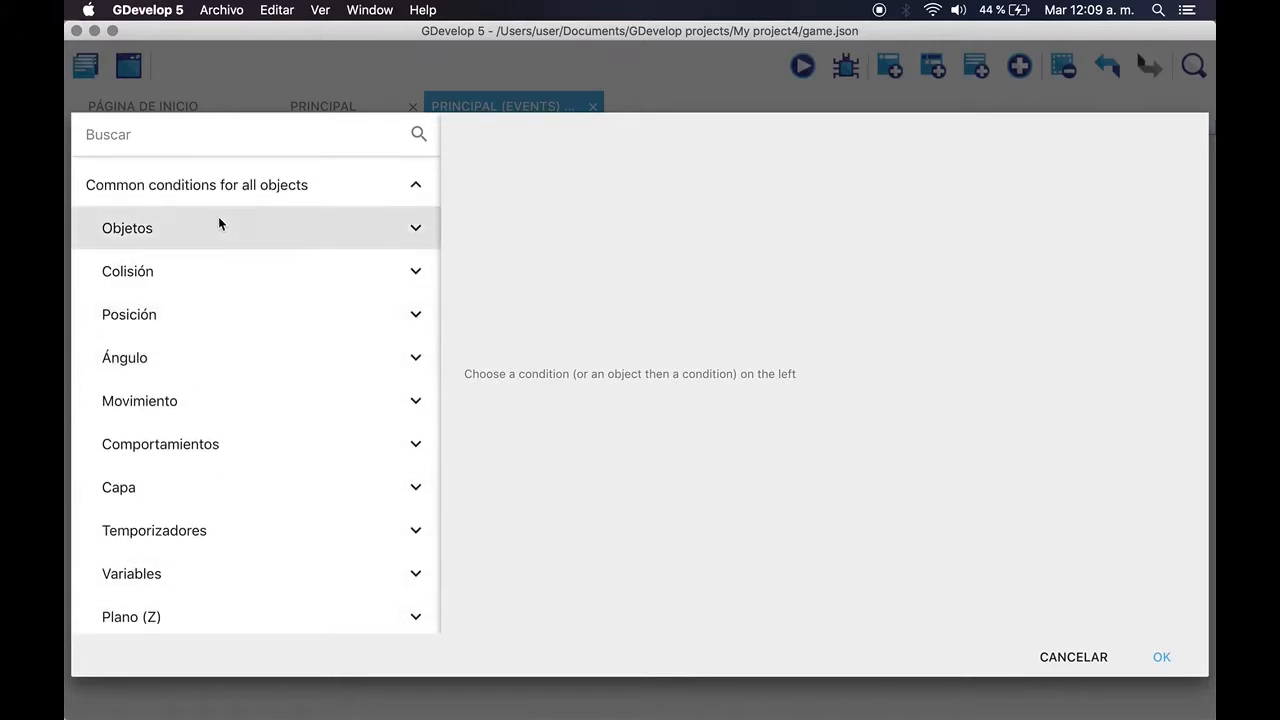
{"action": "left_click", "coordinate": [169, 274]}
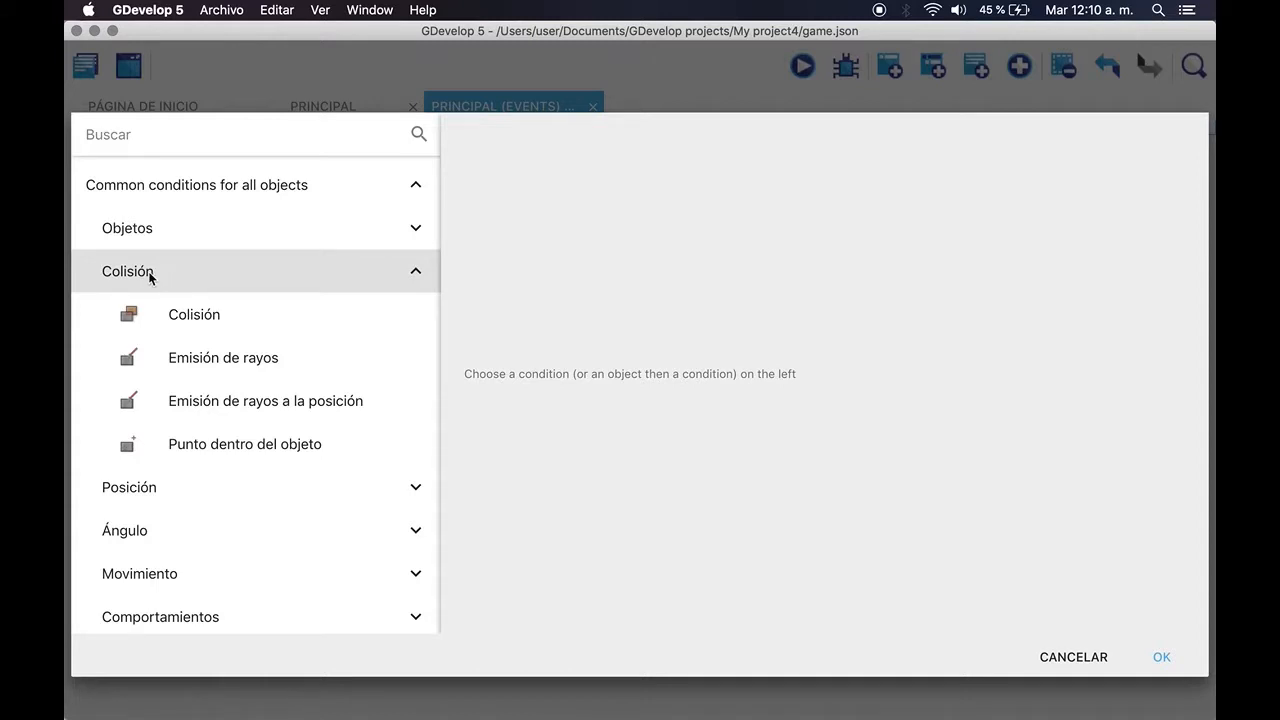
{"action": "left_click", "coordinate": [211, 317]}
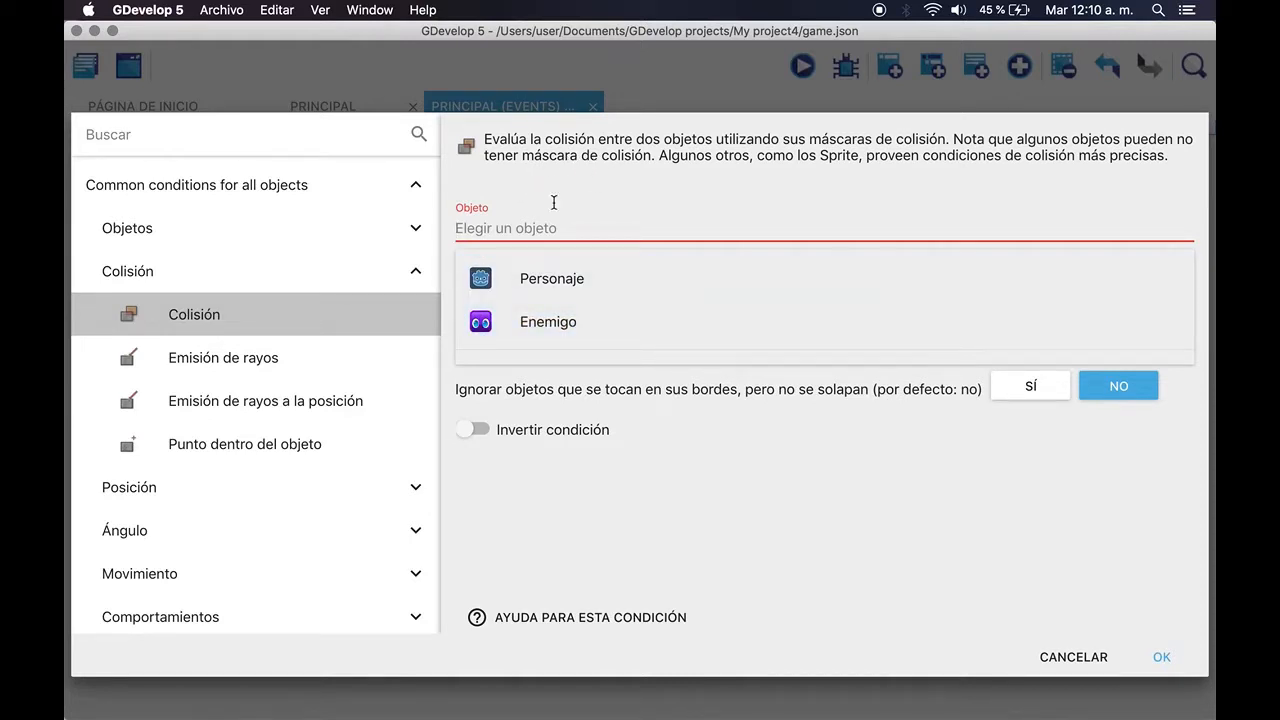
- Set the collision condition to test Personaje against Enemigo and add it to the event
{"action": "left_click", "coordinate": [557, 286]}
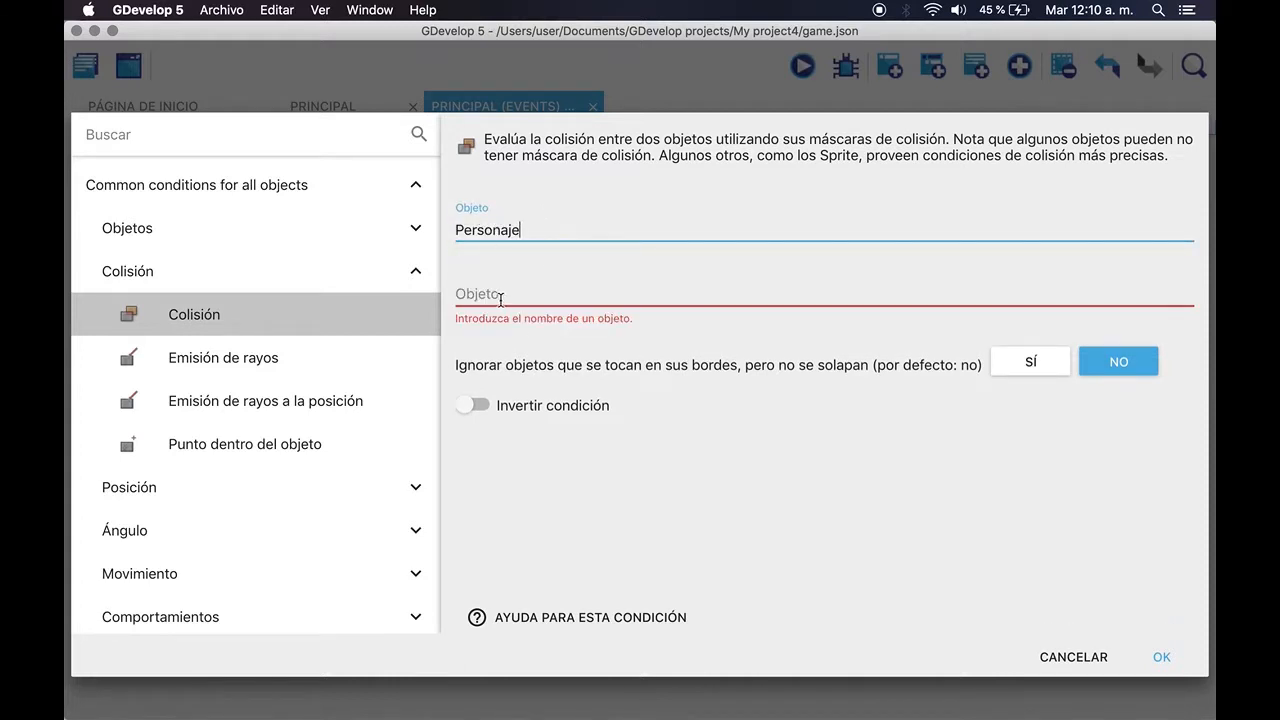
{"action": "left_click", "coordinate": [609, 295]}
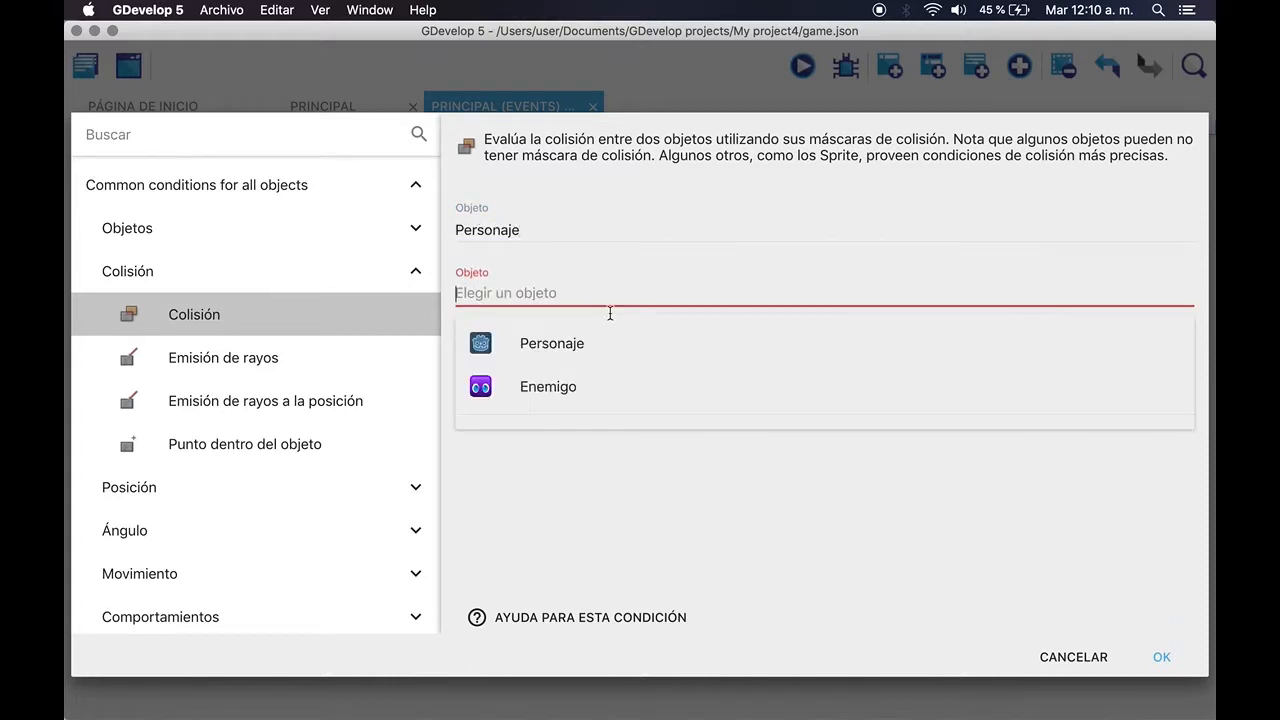
{"action": "left_click", "coordinate": [563, 396]}
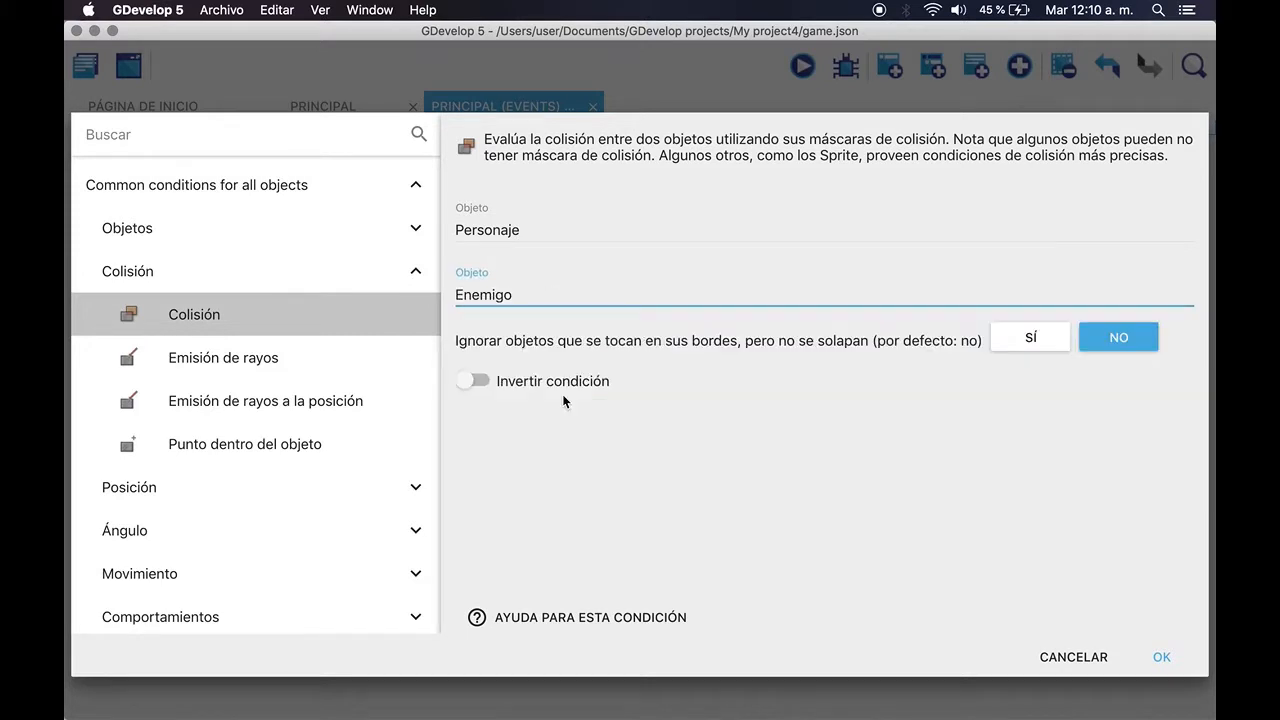
{"action": "left_click", "coordinate": [1166, 660]}
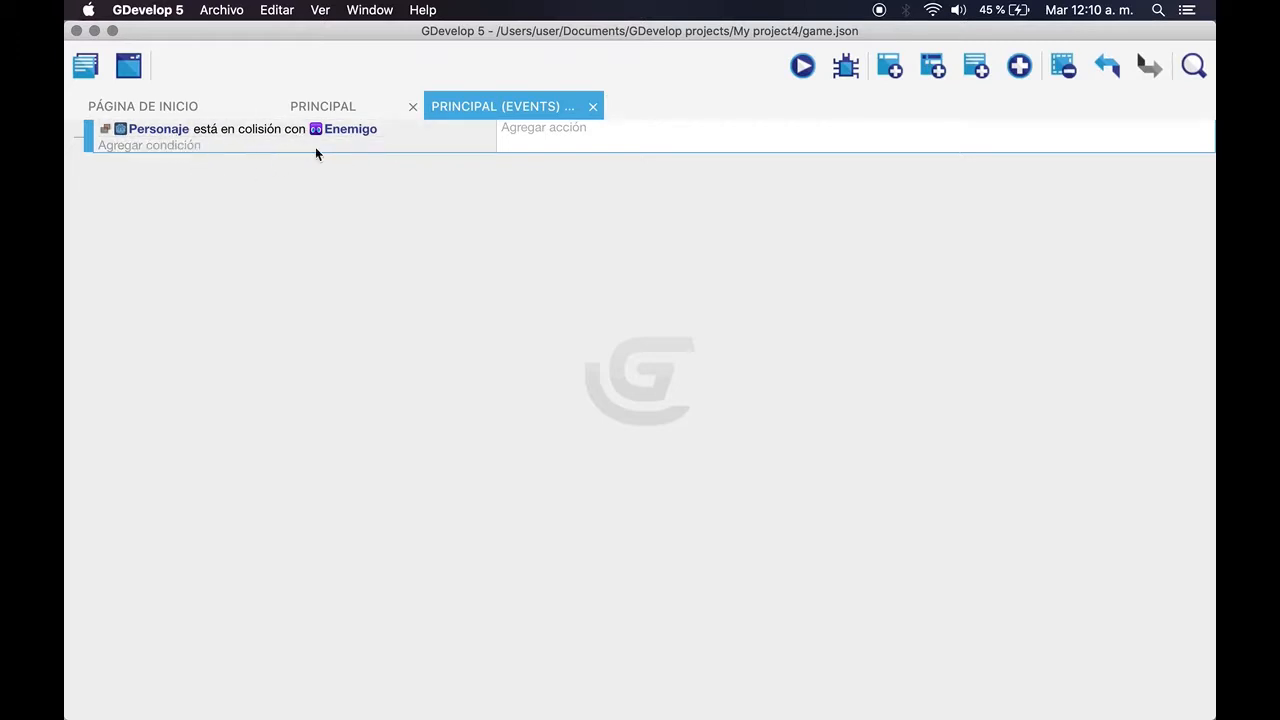
- Start adding an action to the collision event and choose Eliminar el objeto from the common object actions
{"action": "left_click", "coordinate": [543, 136]}
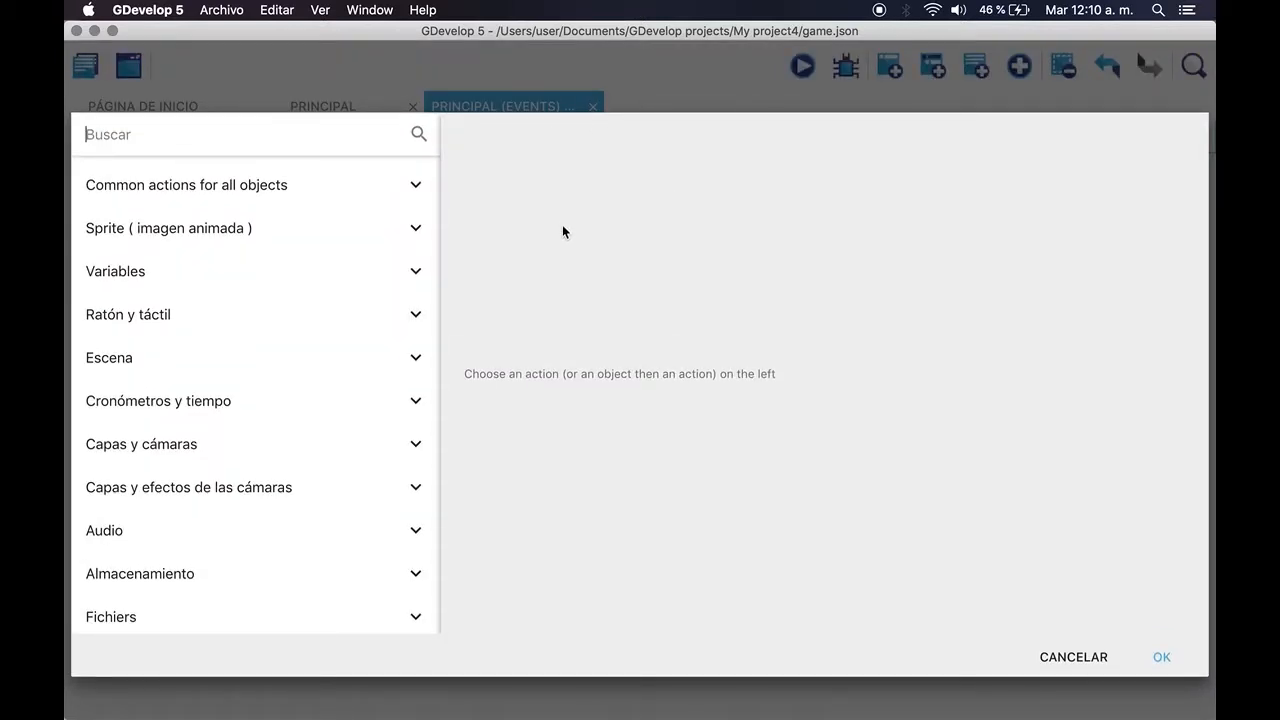
{"action": "left_click", "coordinate": [333, 191]}
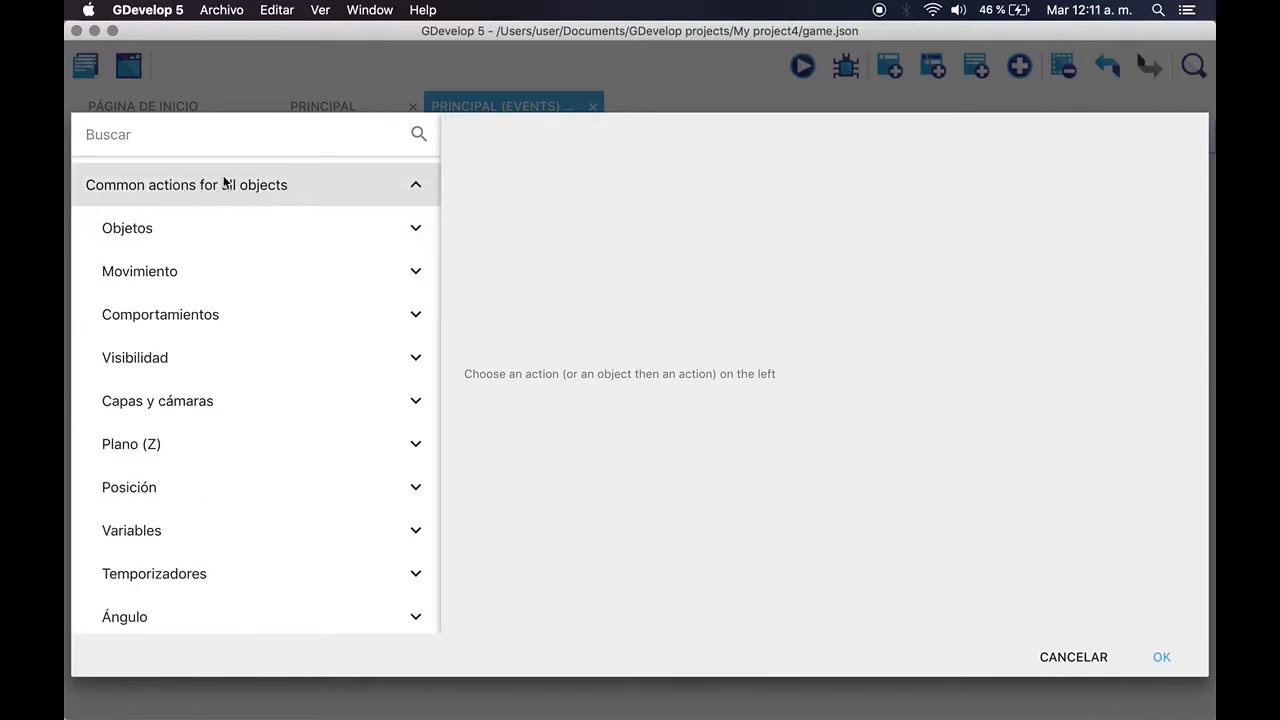
{"action": "left_click", "coordinate": [176, 240]}
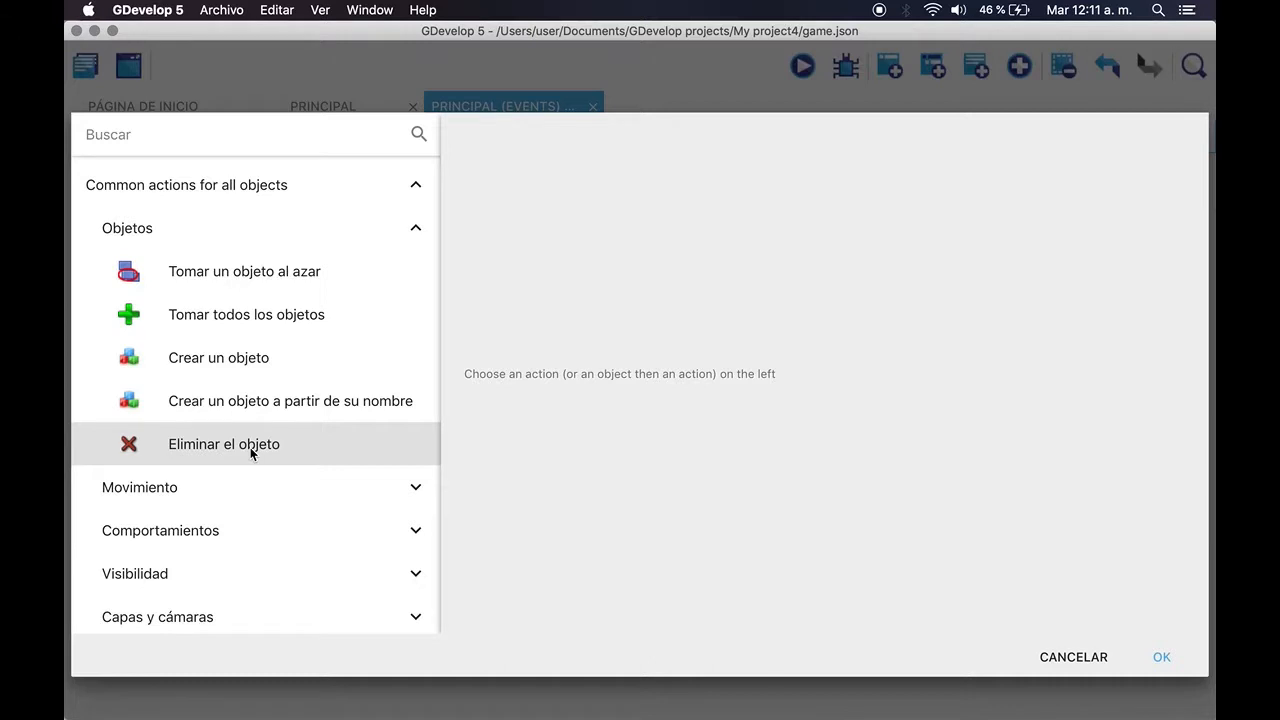
{"action": "scroll", "coordinate": [251, 452], "scroll_direction": "down", "scroll_amount": 2}
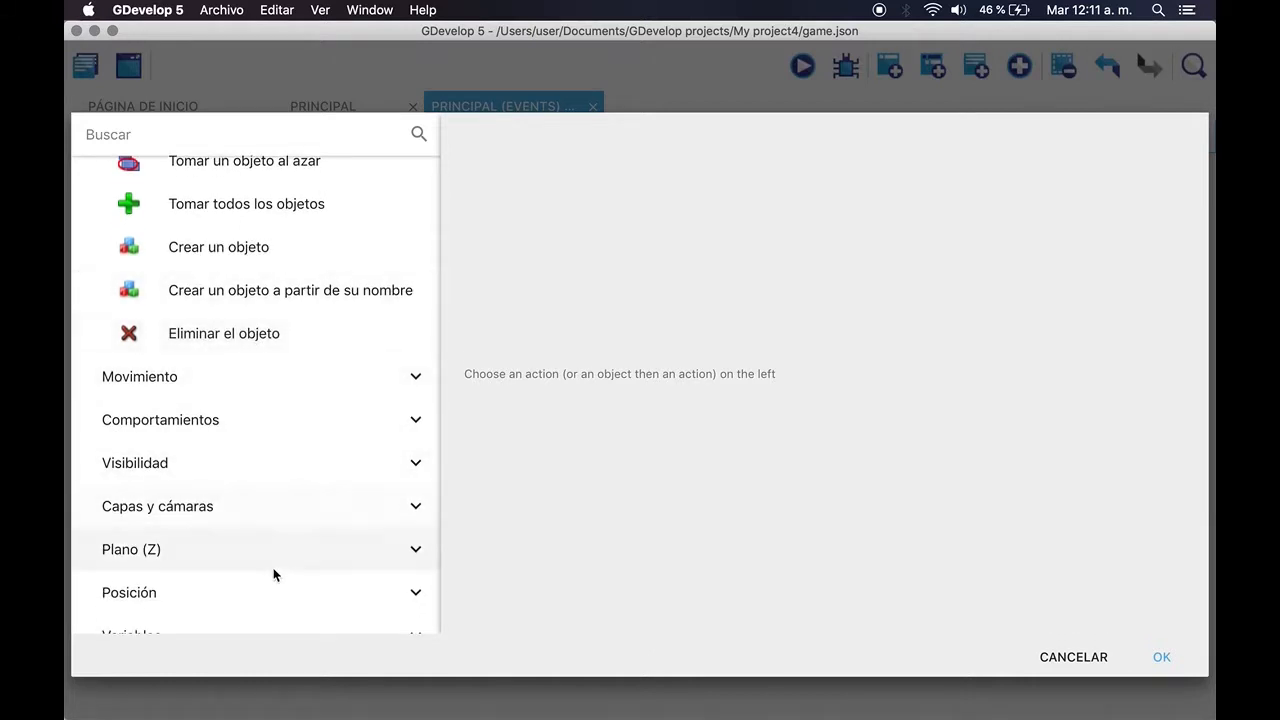
{"action": "scroll", "coordinate": [258, 312], "scroll_direction": "up", "scroll_amount": 2}
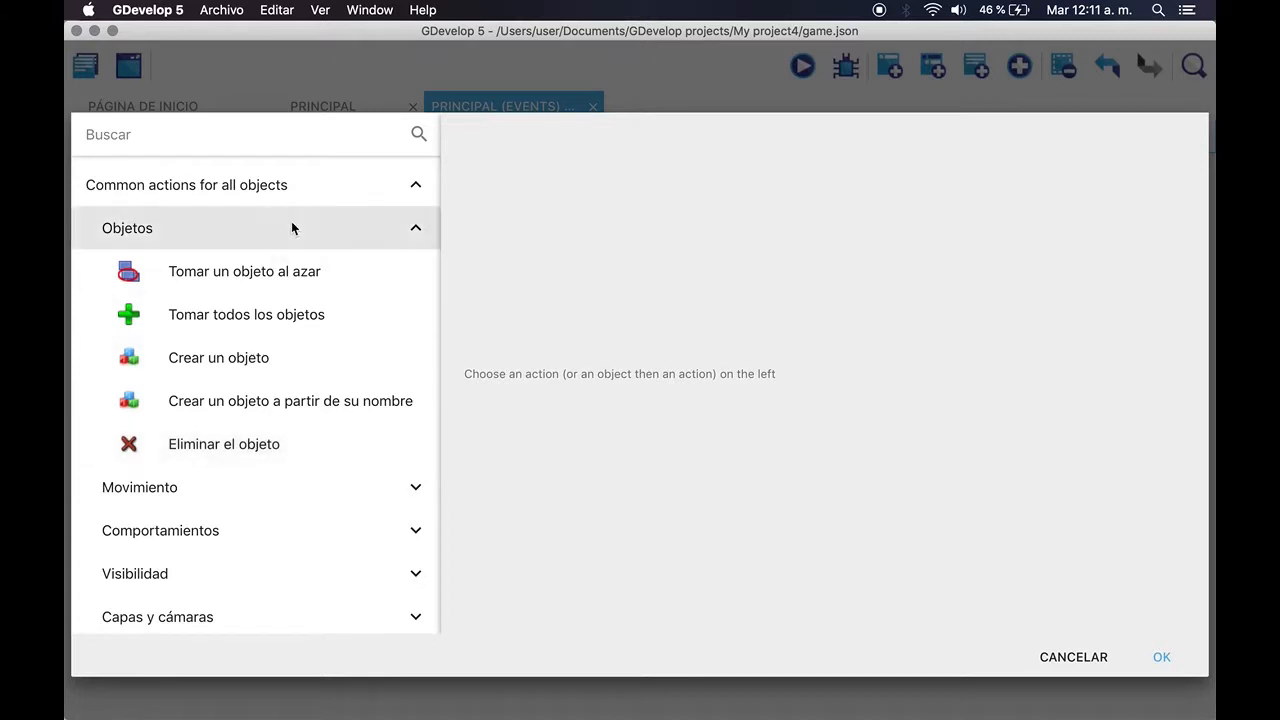
{"action": "left_click", "coordinate": [220, 187]}
{"action": "left_click", "coordinate": [217, 183]}
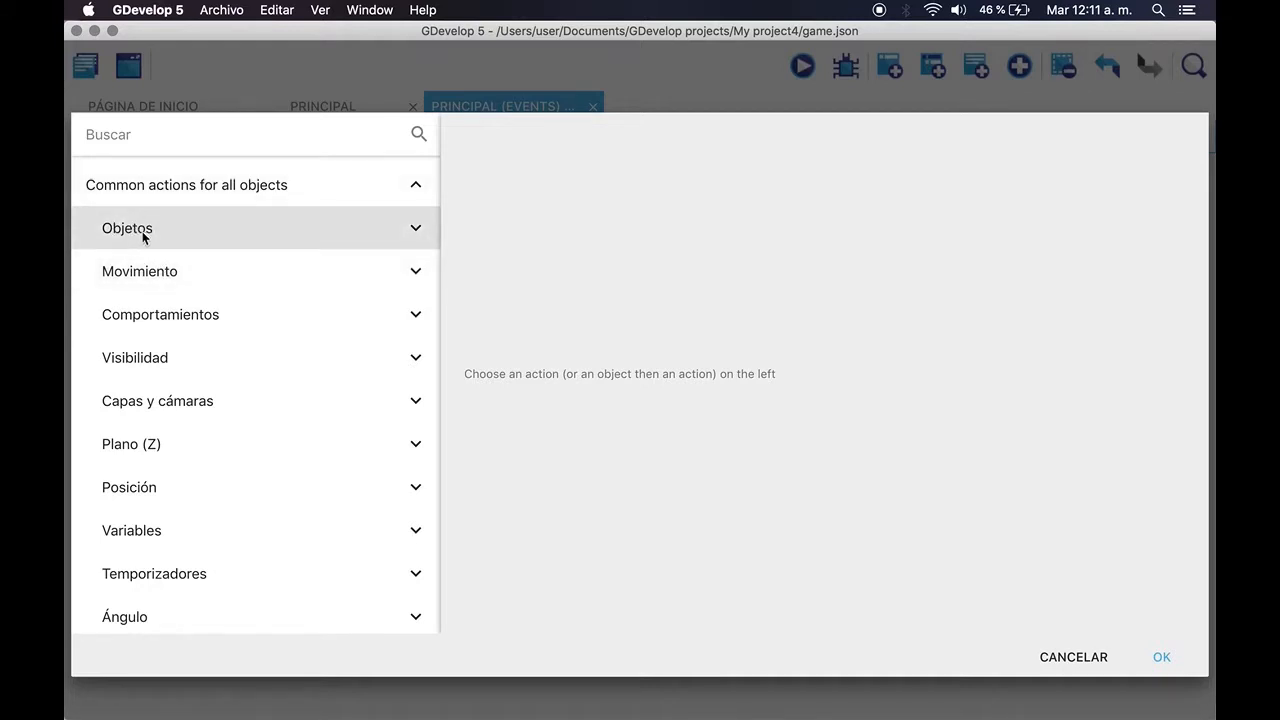
{"action": "left_click", "coordinate": [172, 230]}
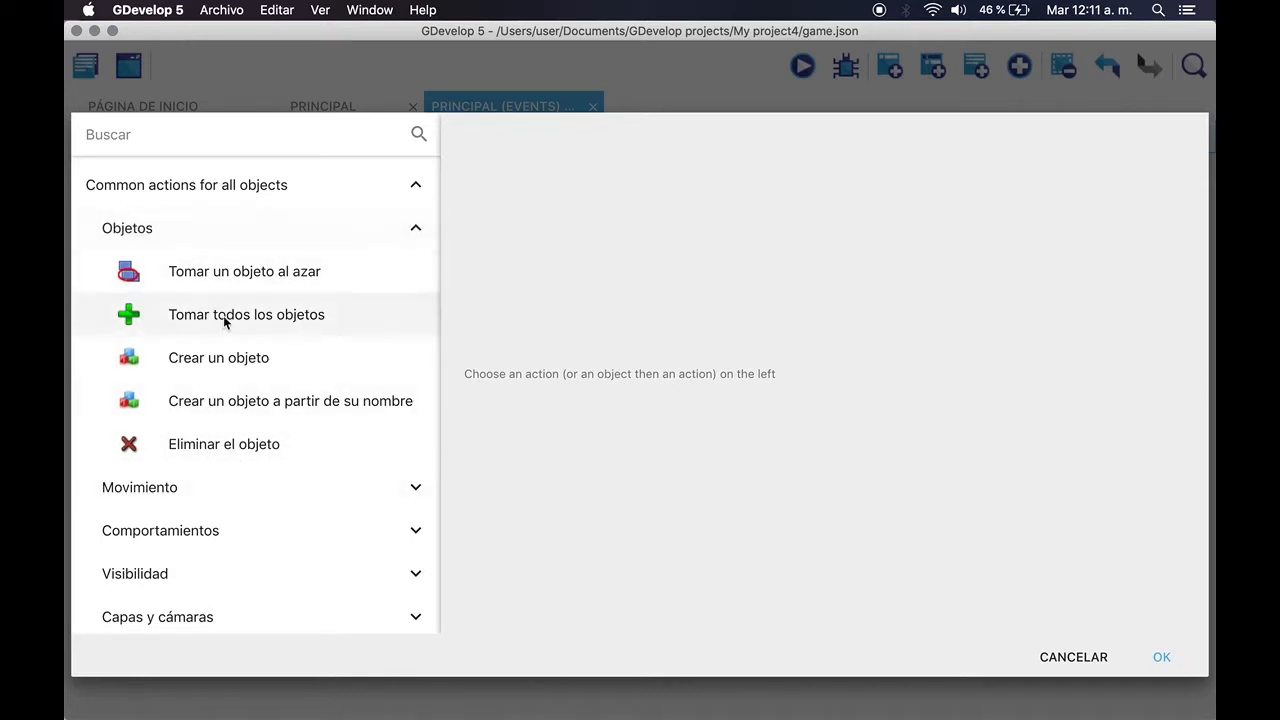
{"action": "left_click", "coordinate": [228, 455]}
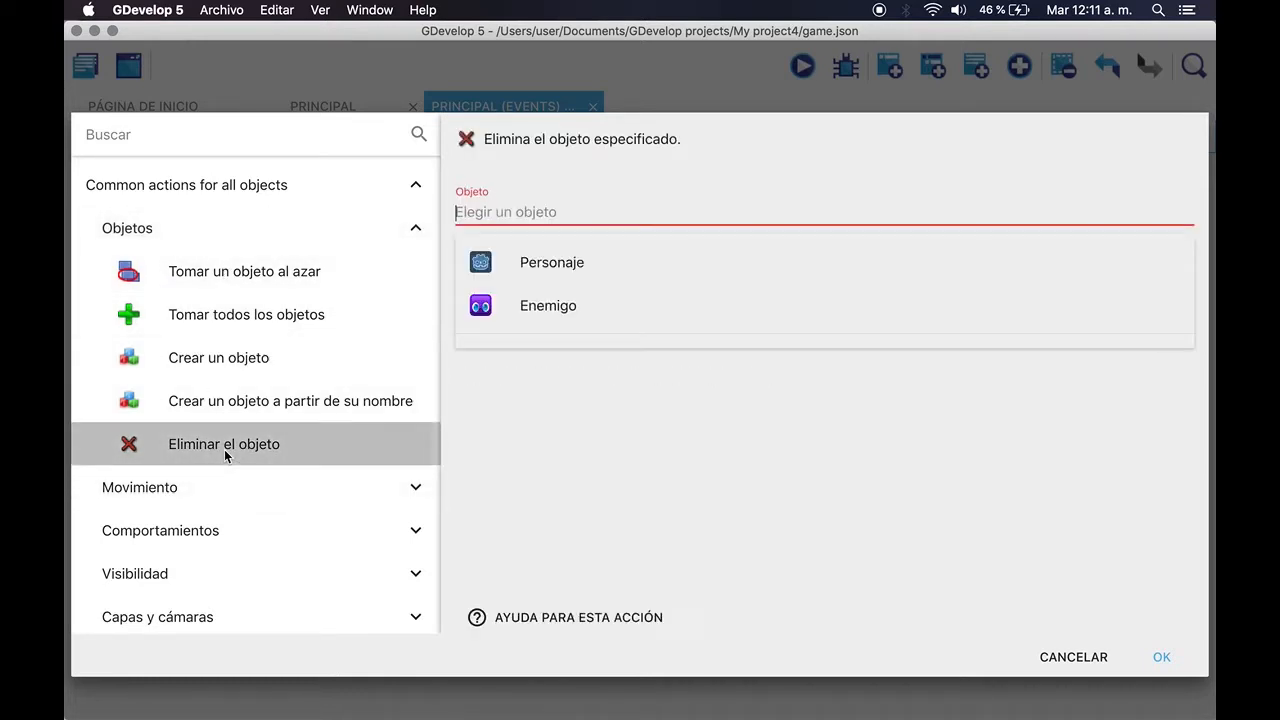
- Set Enemigo as the object to delete and add the action to the event
{"action": "left_click", "coordinate": [551, 314]}
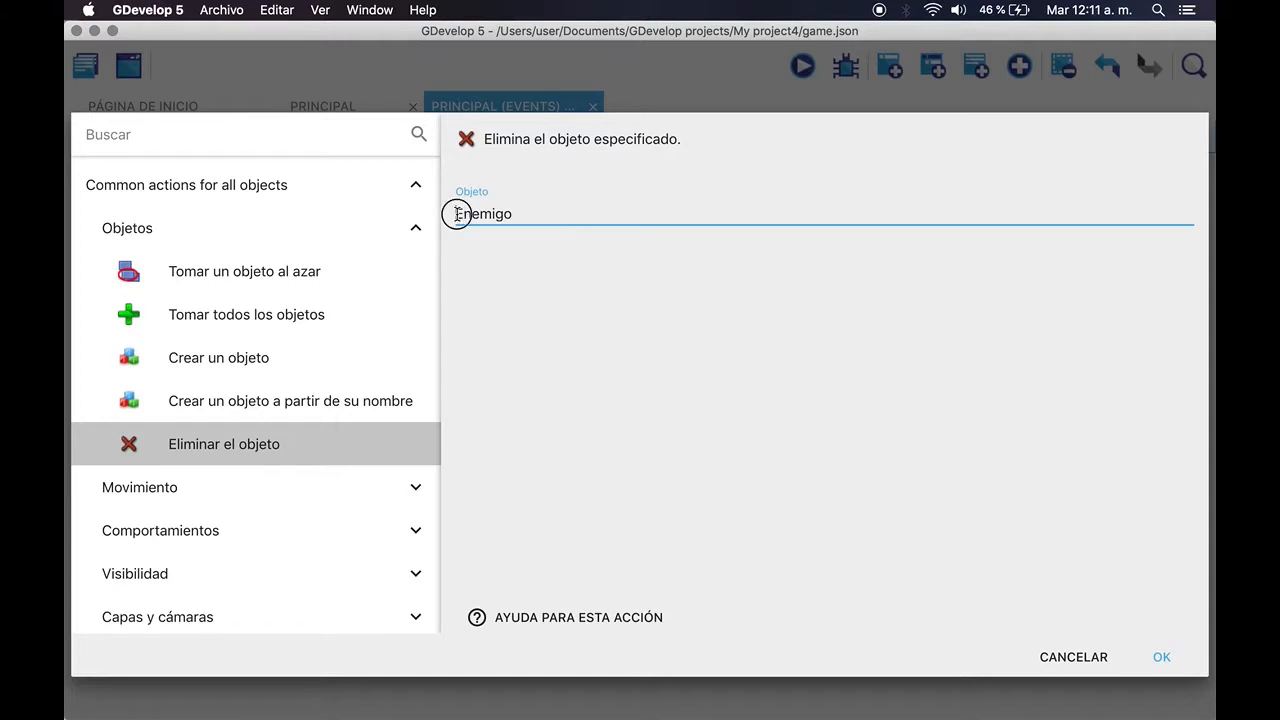
{"action": "left_click_drag", "start_coordinate": [457, 214], "coordinate": [546, 214]}
{"action": "left_click", "coordinate": [549, 307]}
{"action": "left_click", "coordinate": [524, 214]}
{"action": "left_click", "coordinate": [554, 285]}
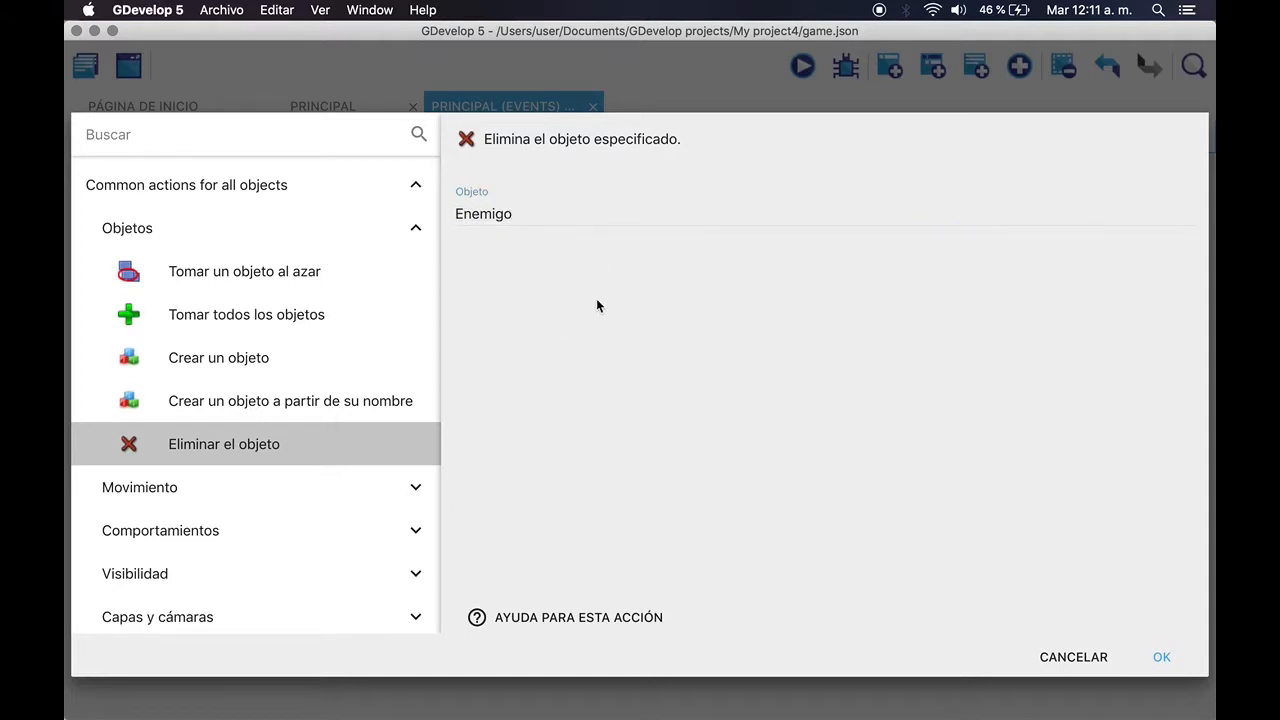
{"action": "left_click", "coordinate": [1160, 657]}
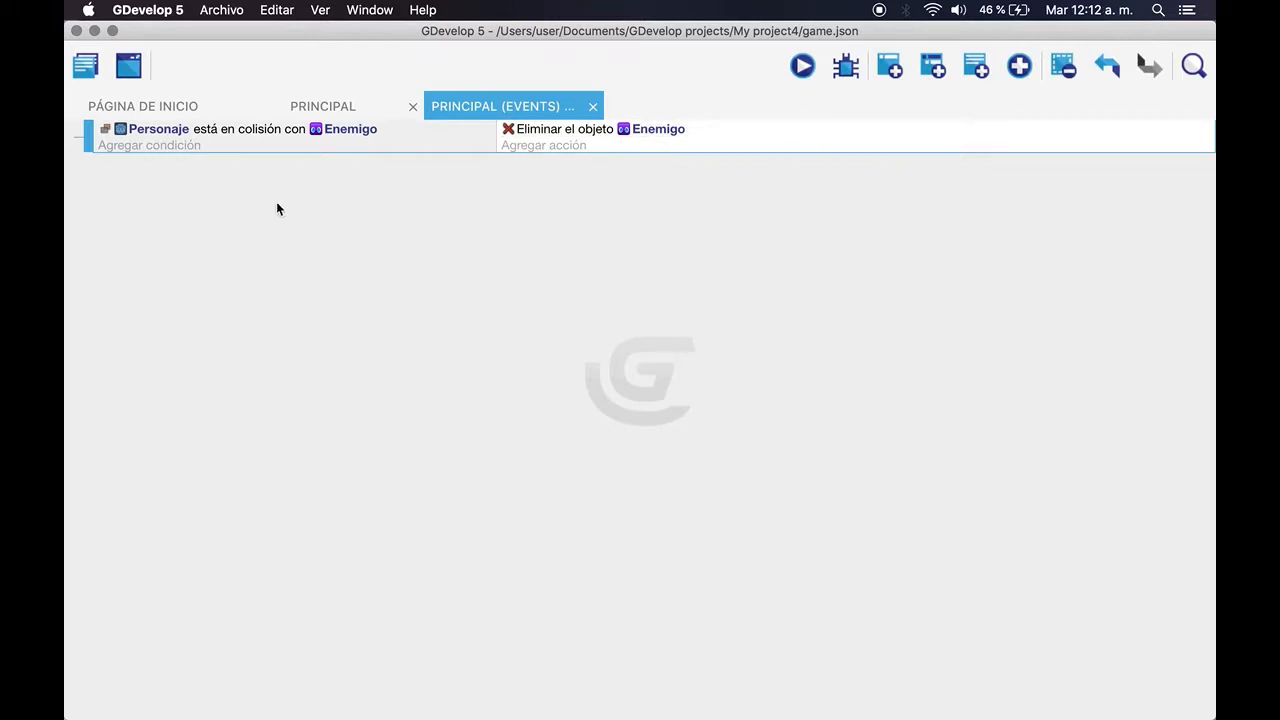
- Preview the game, steer Personaje into the Enemigo instances to test the collision event, and close the preview
{"action": "left_click", "coordinate": [805, 67]}
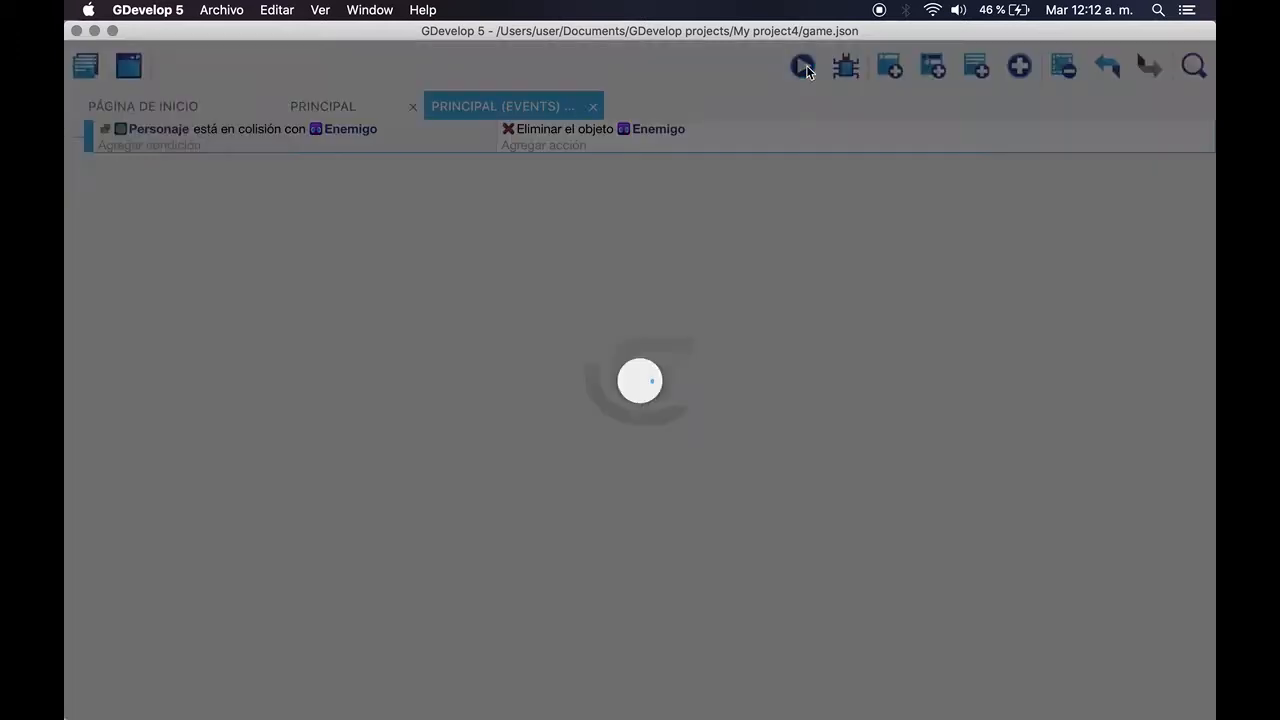
{"action": "key", "text": "Right"}
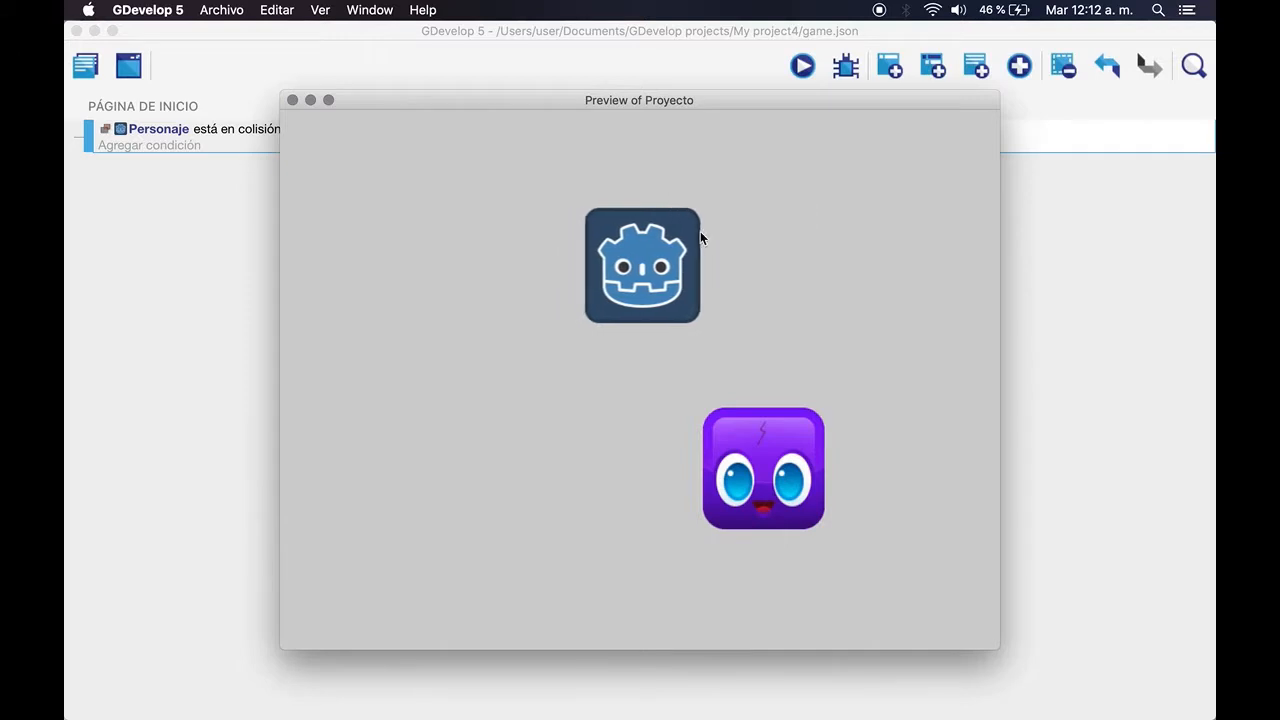
{"action": "key", "text": "Down"}
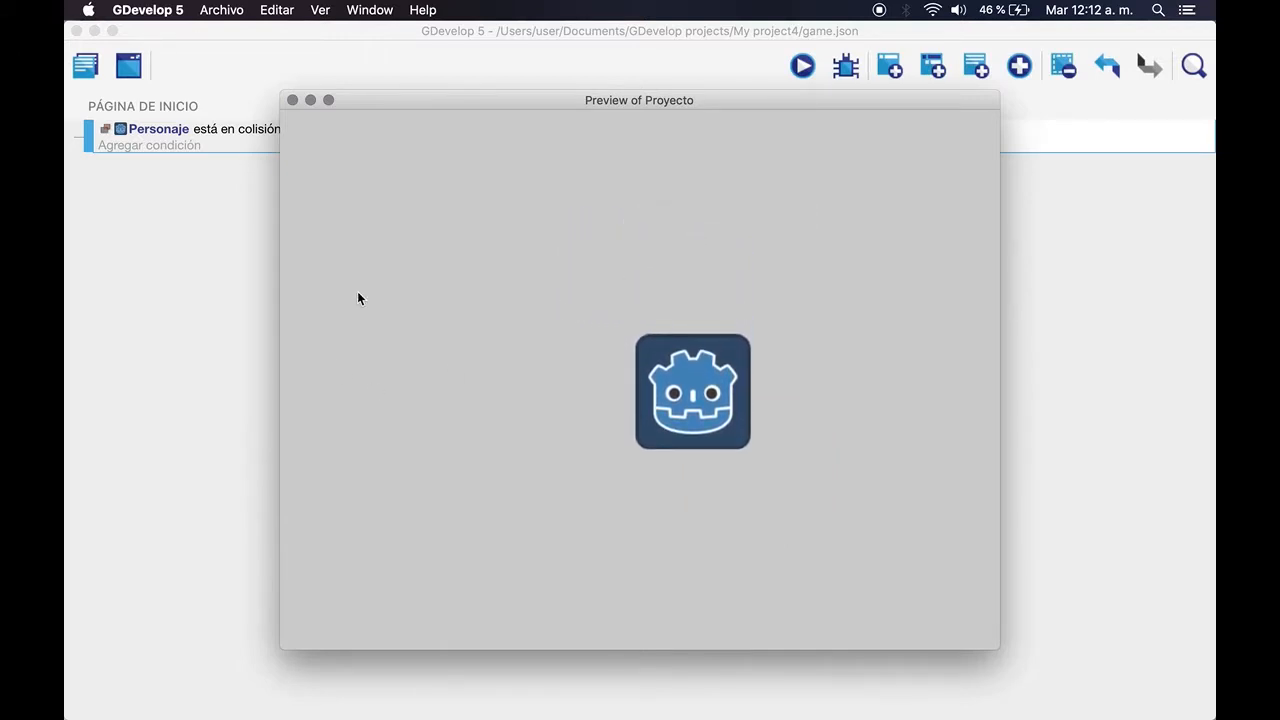
{"action": "left_click", "coordinate": [292, 100]}
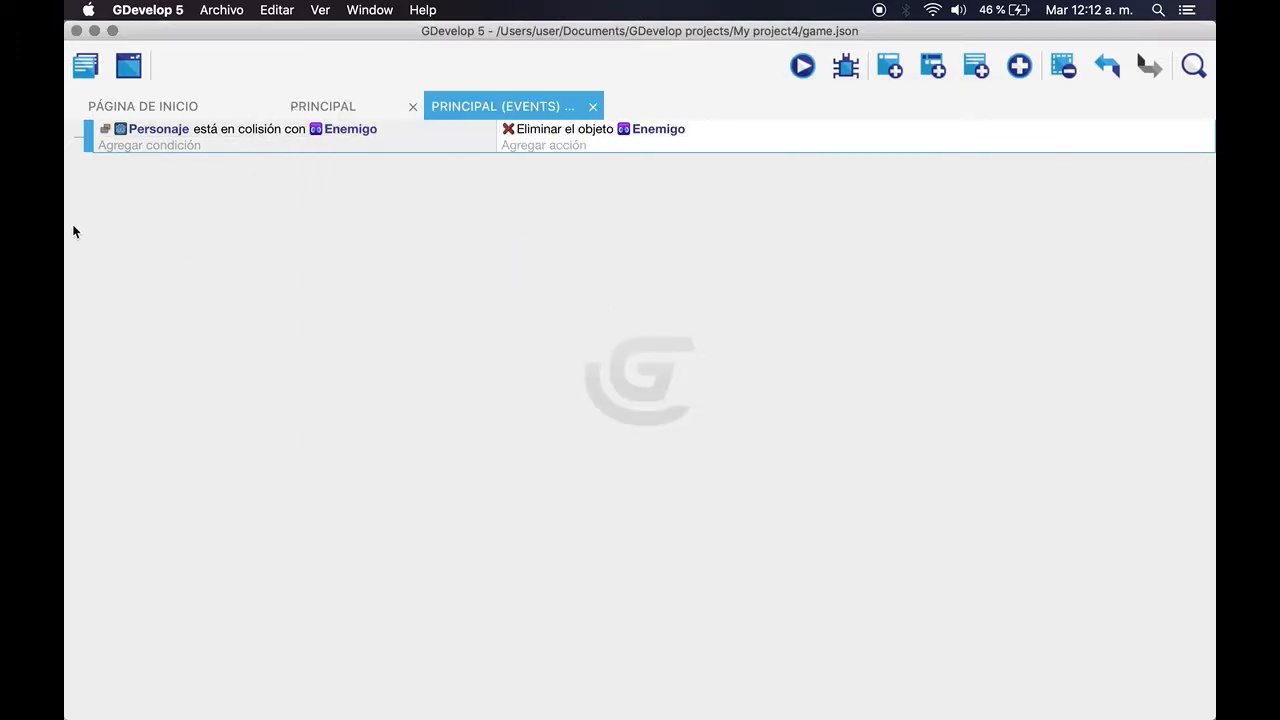
{"action": "left_click_drag", "start_coordinate": [91, 222], "coordinate": [457, 263]}
{"action": "left_click", "coordinate": [183, 145]}
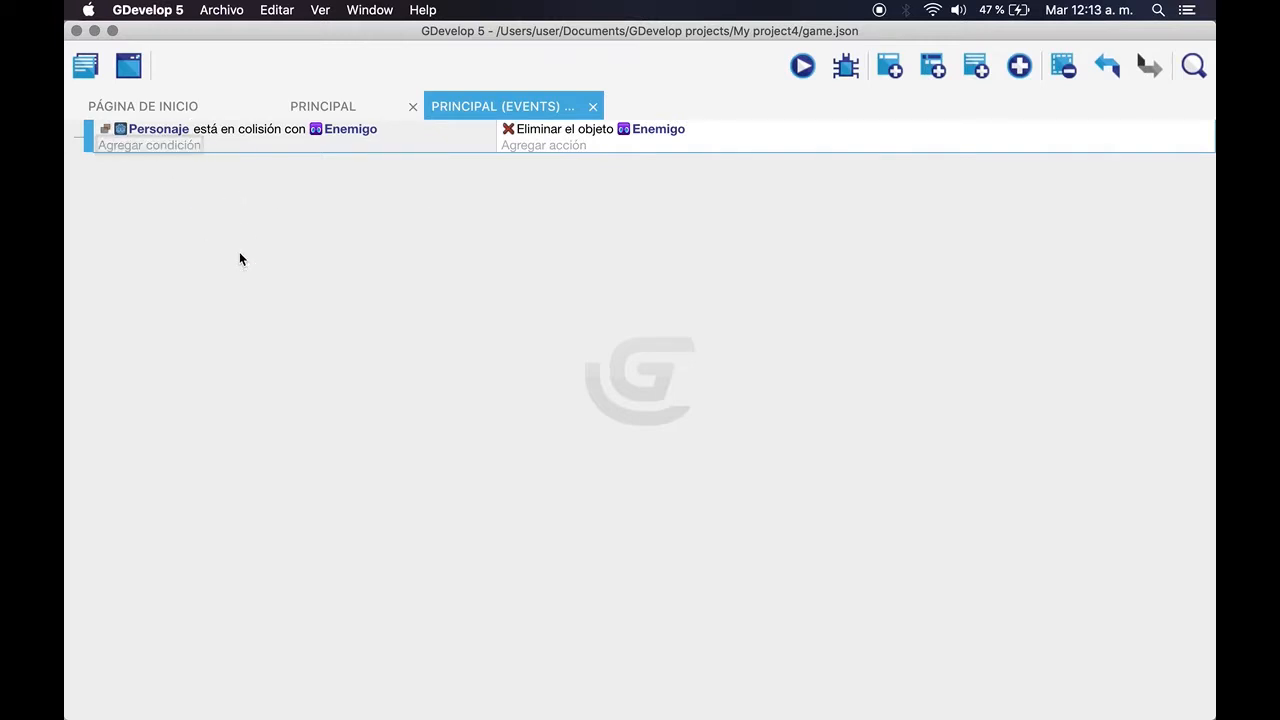
{"action": "left_click", "coordinate": [184, 104]}
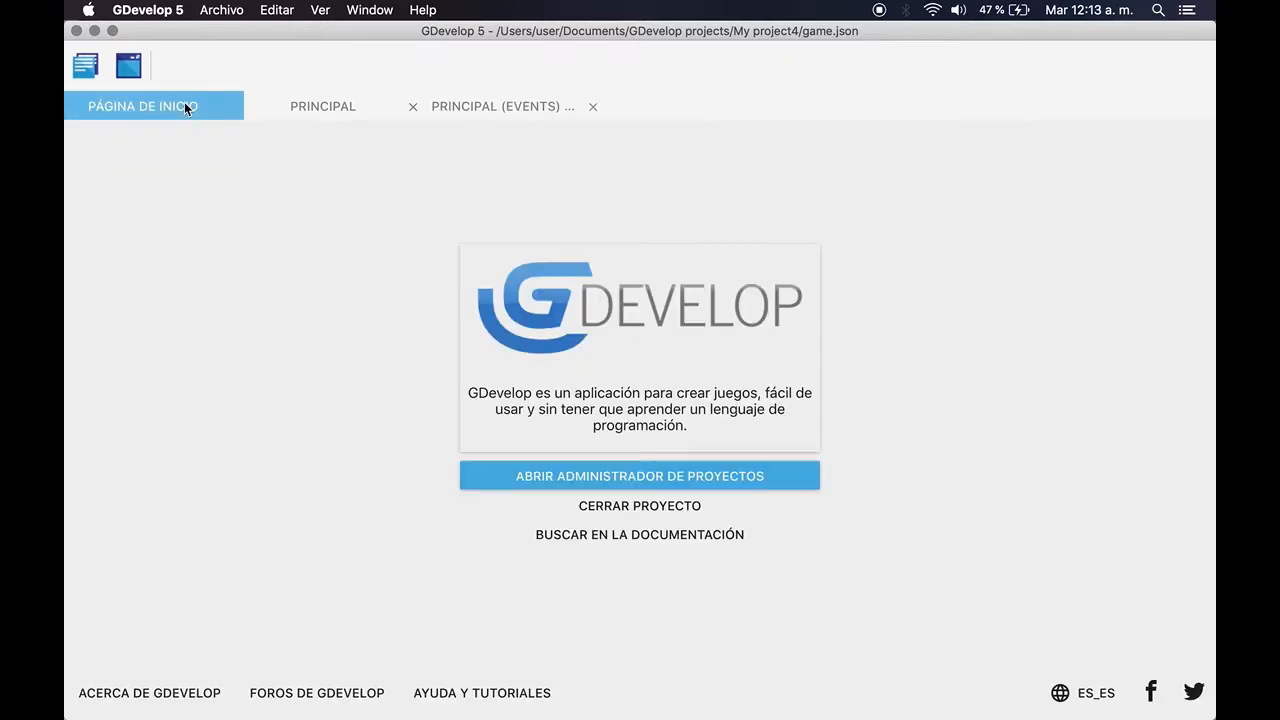
- Return to the Principal scene and add a new Texto object named Puntaje
{"action": "left_click", "coordinate": [308, 108]}
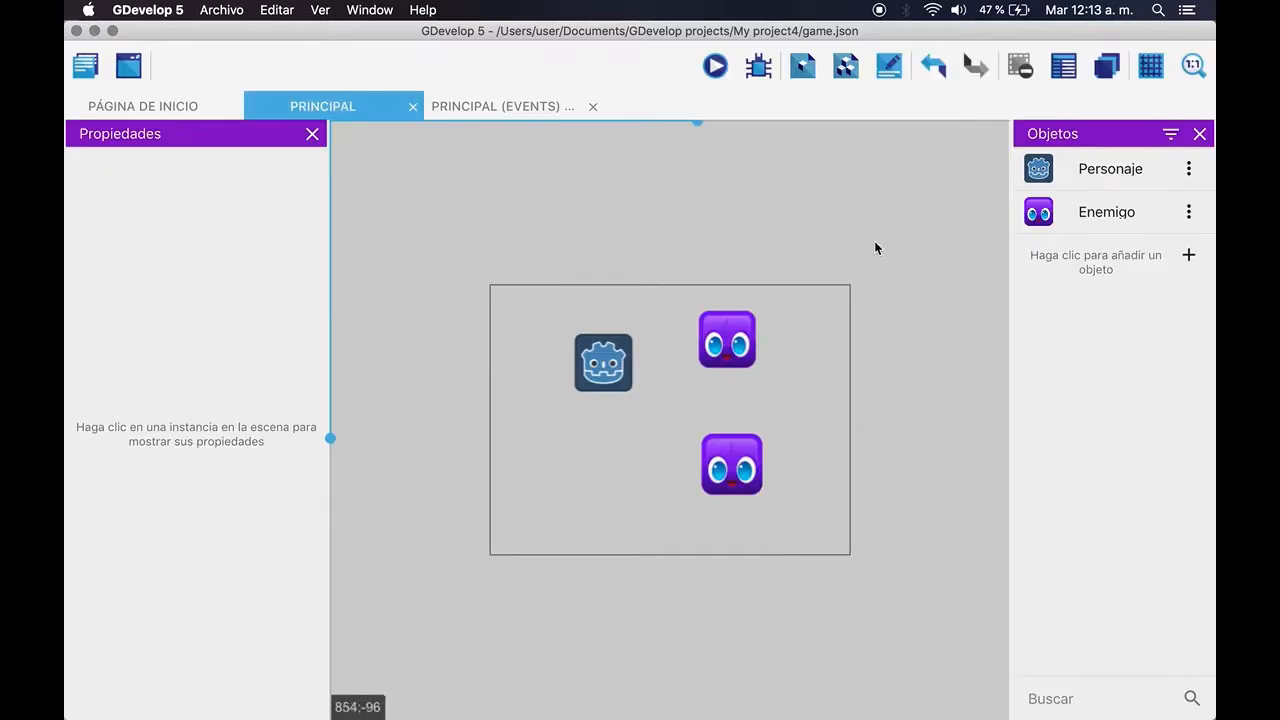
{"action": "left_click", "coordinate": [1124, 265]}
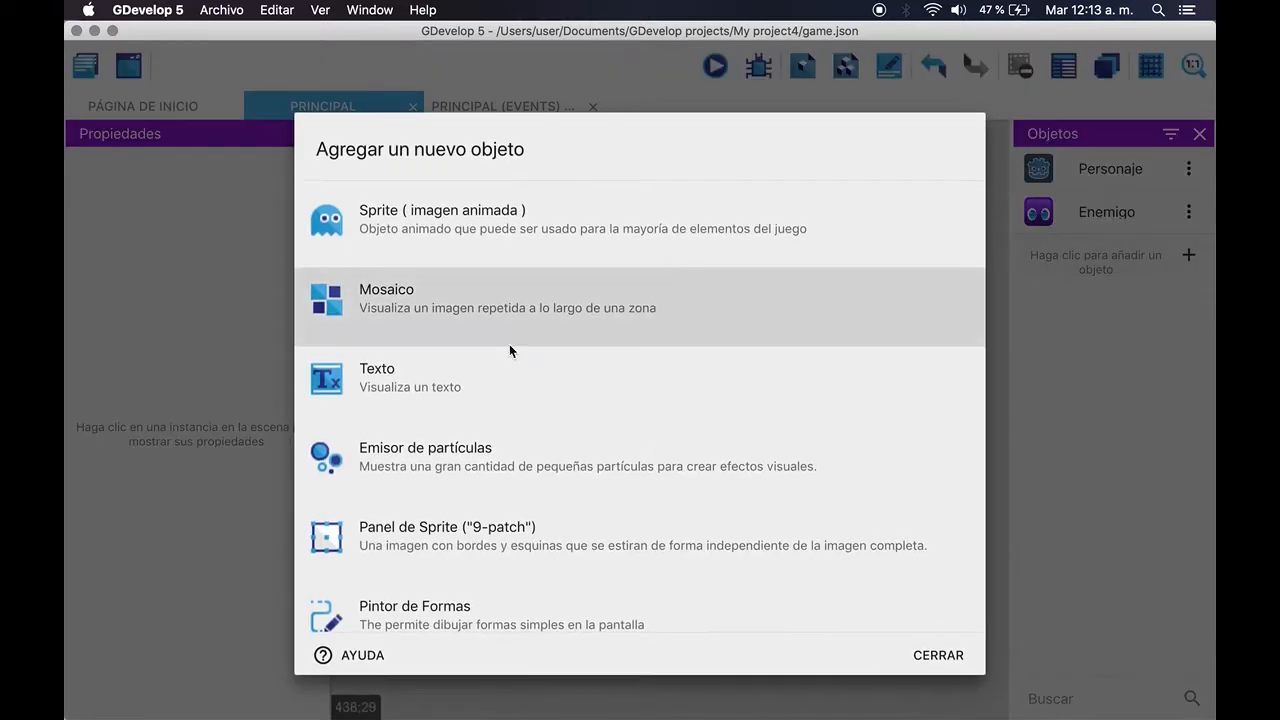
{"action": "scroll", "coordinate": [470, 368], "scroll_direction": "down", "scroll_amount": 1}
{"action": "left_click", "coordinate": [416, 312]}
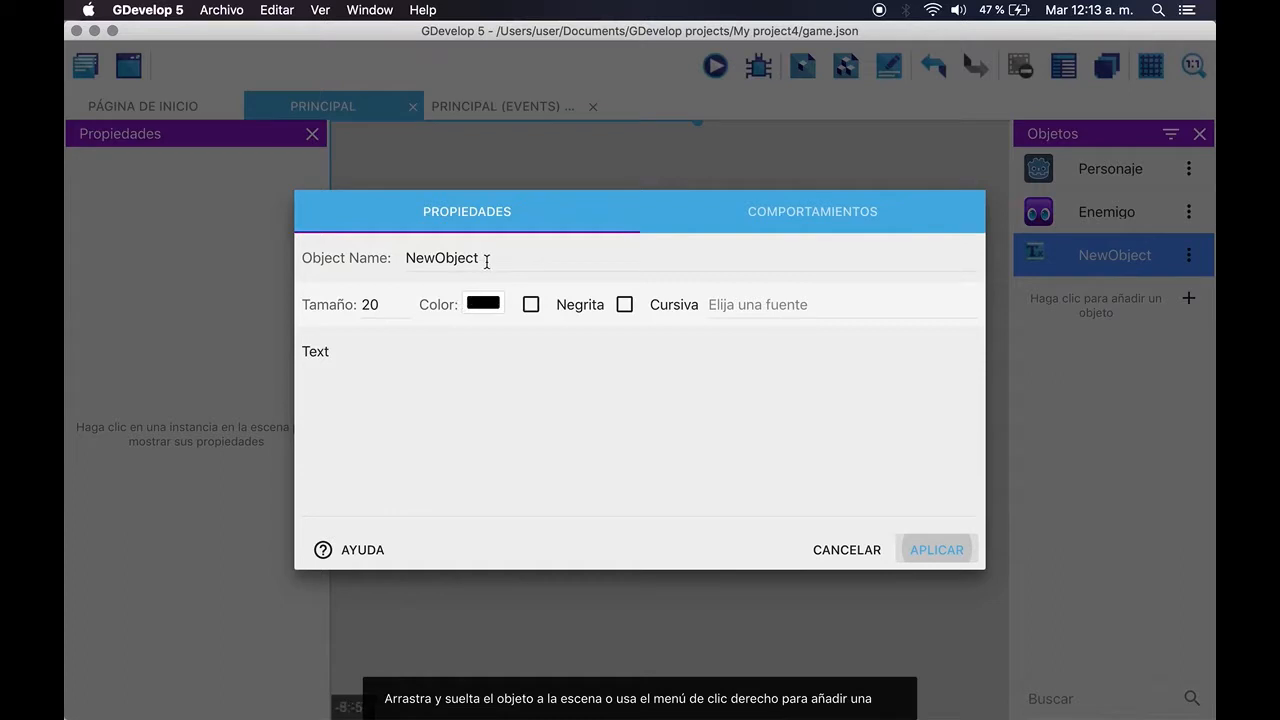
{"action": "left_click_drag", "start_coordinate": [486, 260], "coordinate": [357, 259]}
{"action": "type", "text": "Puntaje"}
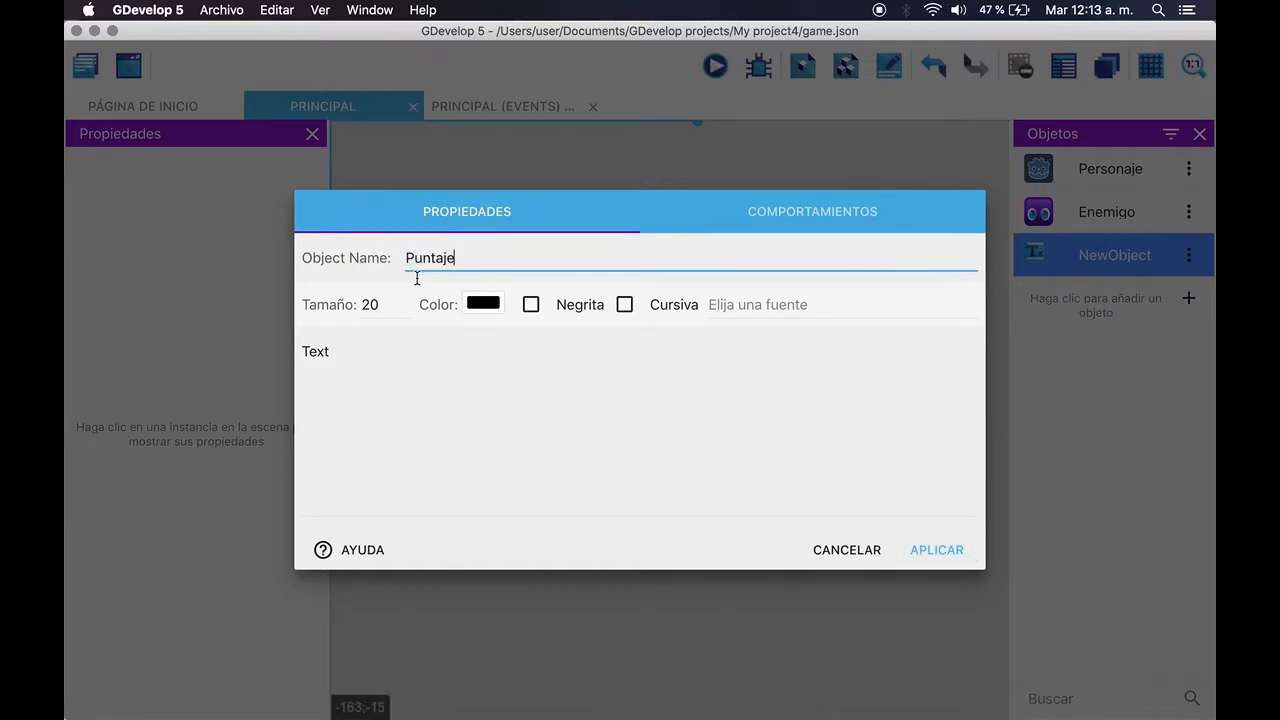
- Set the Puntaje object's text content to 0 and apply its properties
{"action": "left_click", "coordinate": [471, 409]}
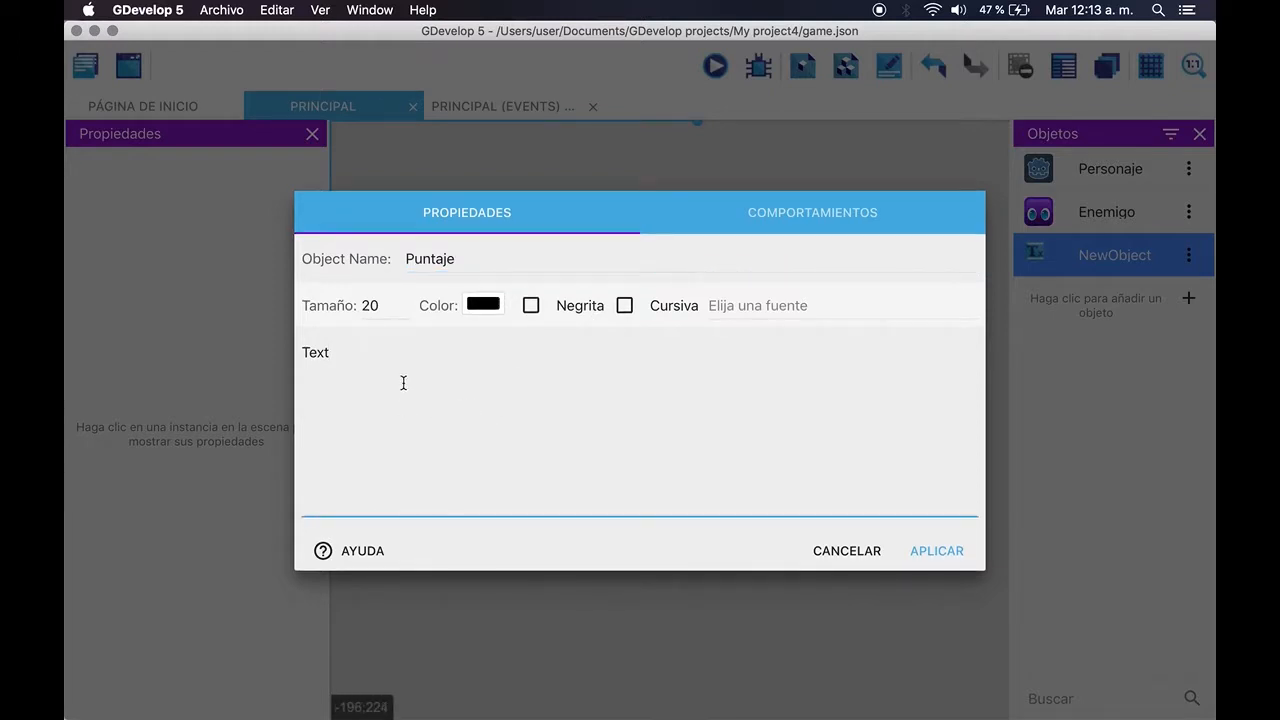
{"action": "left_click_drag", "start_coordinate": [383, 374], "coordinate": [303, 346]}
{"action": "type", "text": "0"}
{"action": "left_click", "coordinate": [387, 308]}
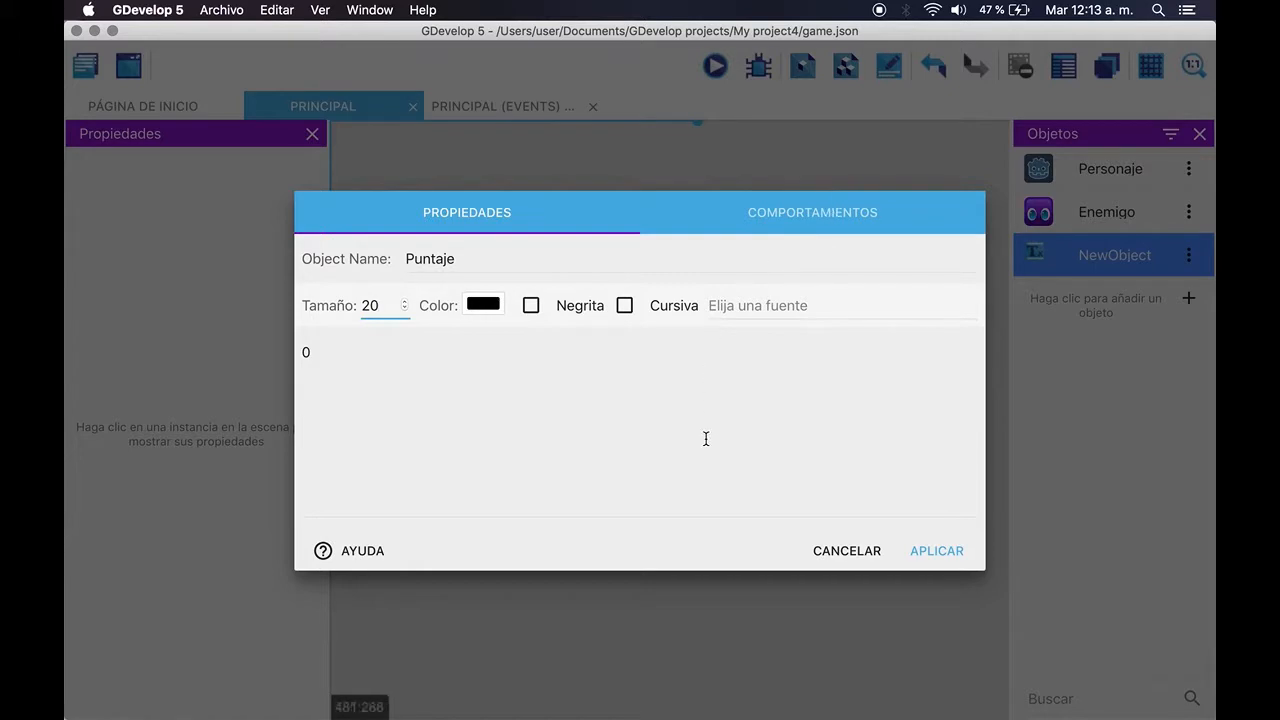
{"action": "left_click", "coordinate": [921, 550]}
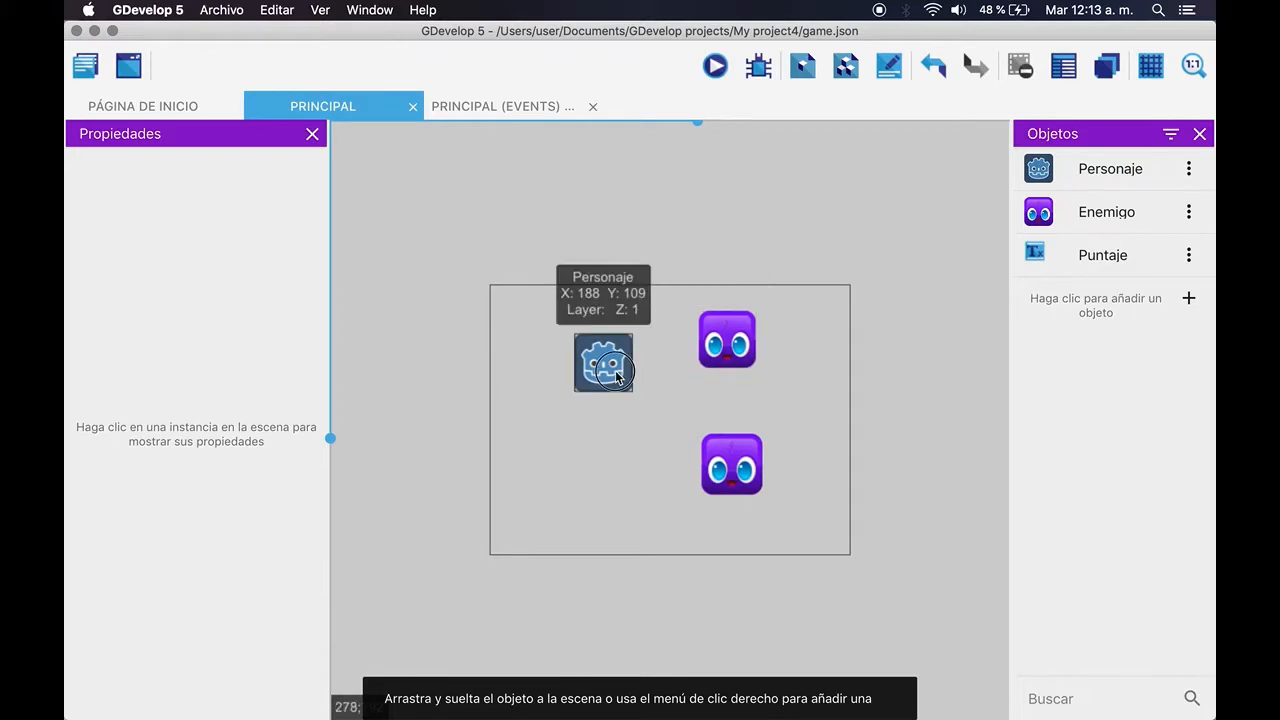
- Move Personaje and both Enemigo instances lower in the scene, clearing space along the upper edge of the game frame
{"action": "left_click_drag", "start_coordinate": [611, 388], "coordinate": [581, 466]}
{"action": "left_click_drag", "start_coordinate": [728, 462], "coordinate": [700, 503]}
{"action": "left_click_drag", "start_coordinate": [742, 368], "coordinate": [803, 467]}
{"action": "left_click", "coordinate": [931, 349]}
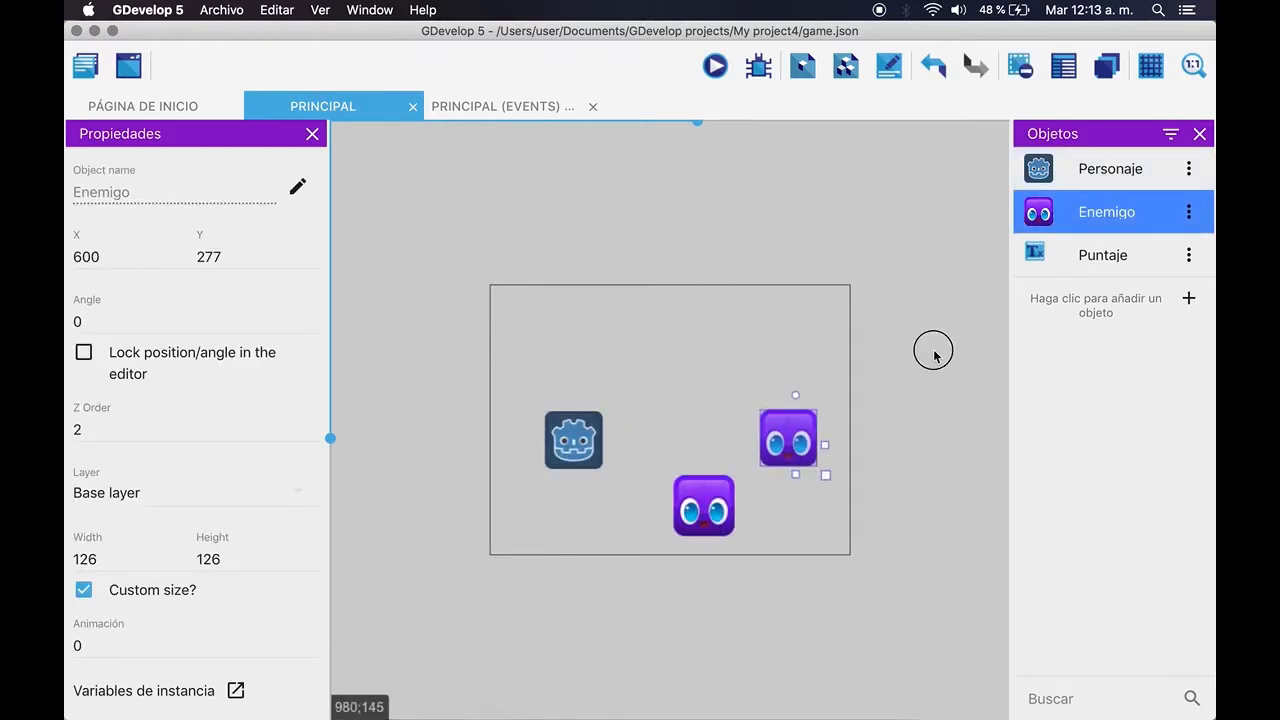
- Place a Puntaje instance near the game frame's upper-left corner at about X 38, Y 30 and enlarge it to about 118 by 80
{"action": "left_click", "coordinate": [1104, 250]}
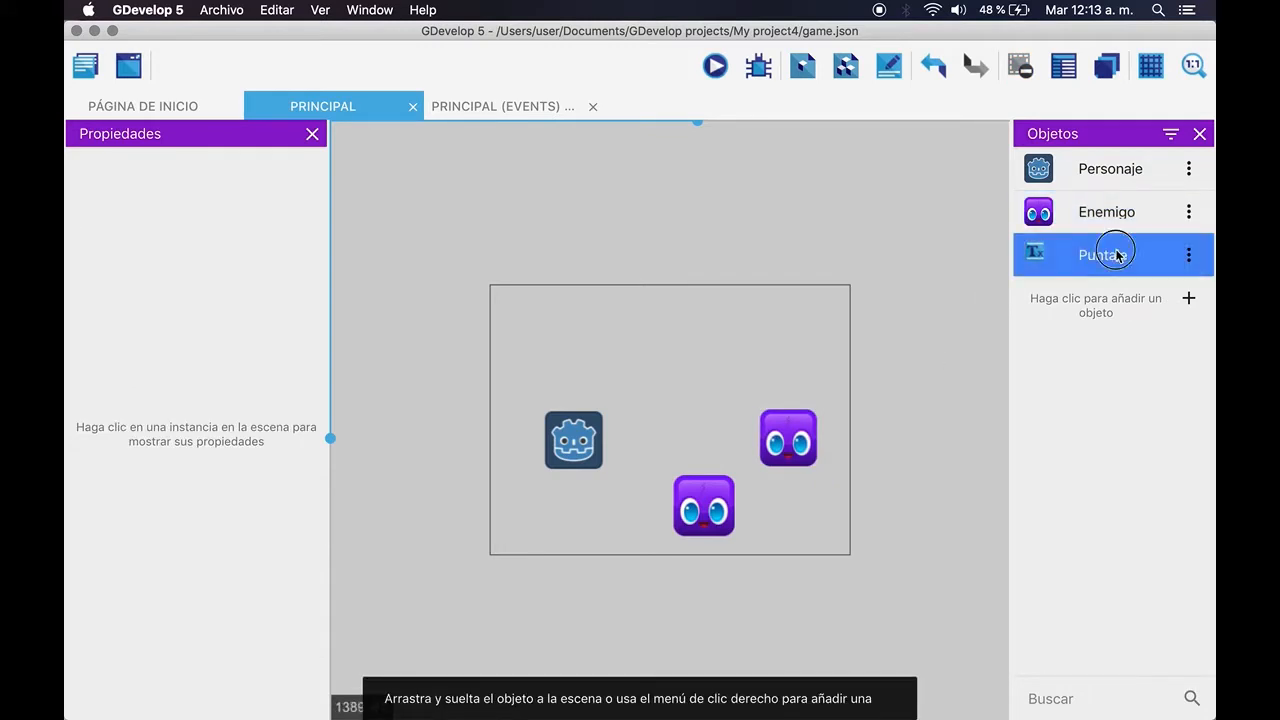
{"action": "left_click_drag", "start_coordinate": [1116, 255], "coordinate": [534, 322]}
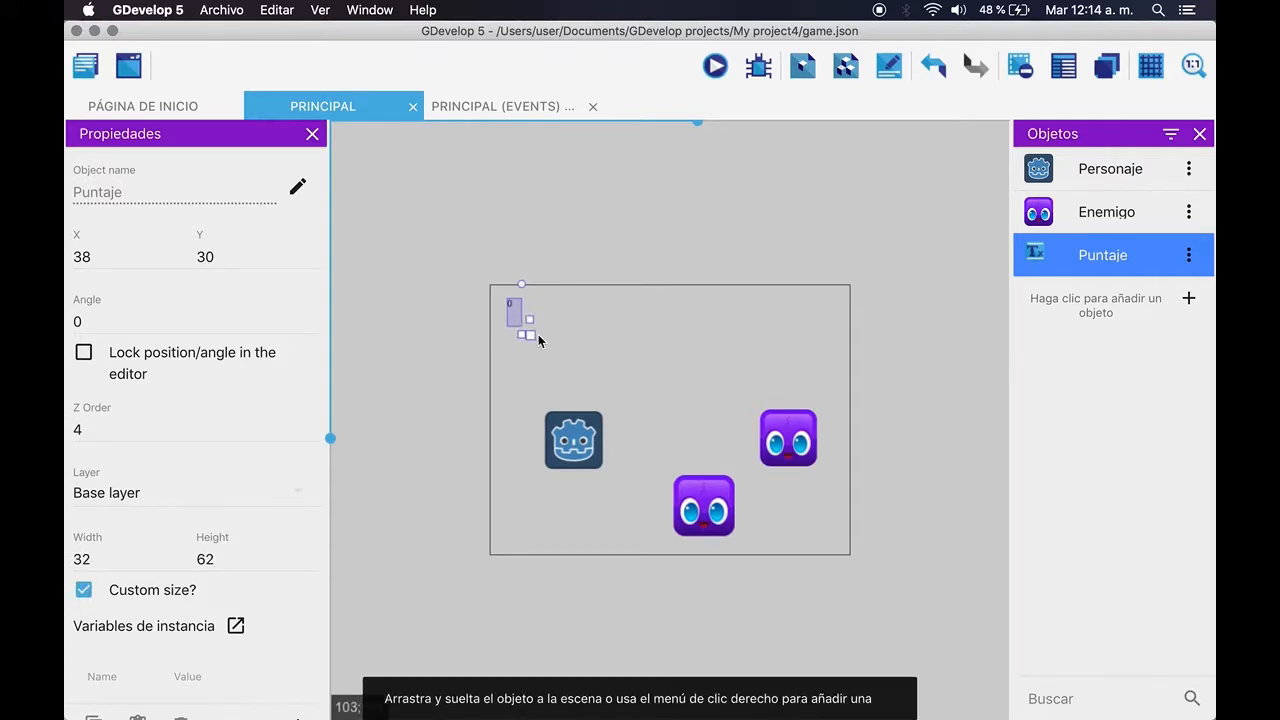
{"action": "left_click_drag", "start_coordinate": [528, 330], "coordinate": [573, 342]}
{"action": "double_click", "coordinate": [1103, 256]}
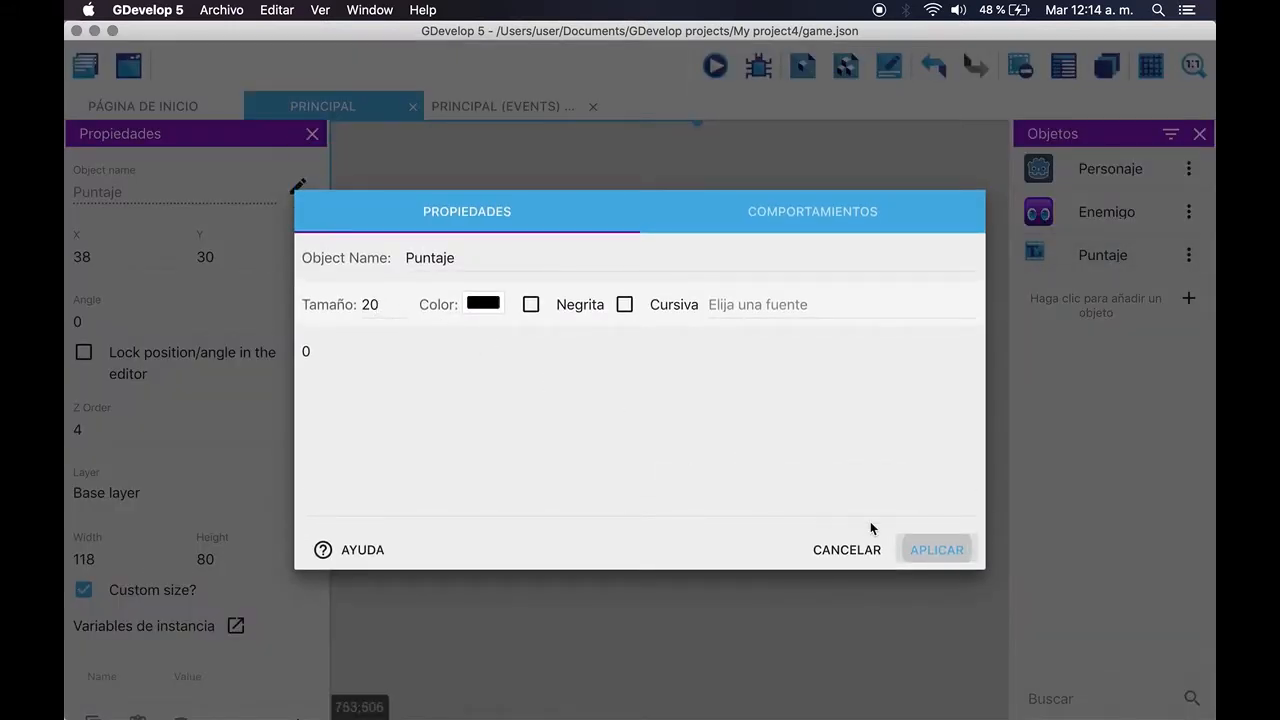
{"action": "left_click", "coordinate": [863, 551]}
{"action": "left_click", "coordinate": [702, 255]}
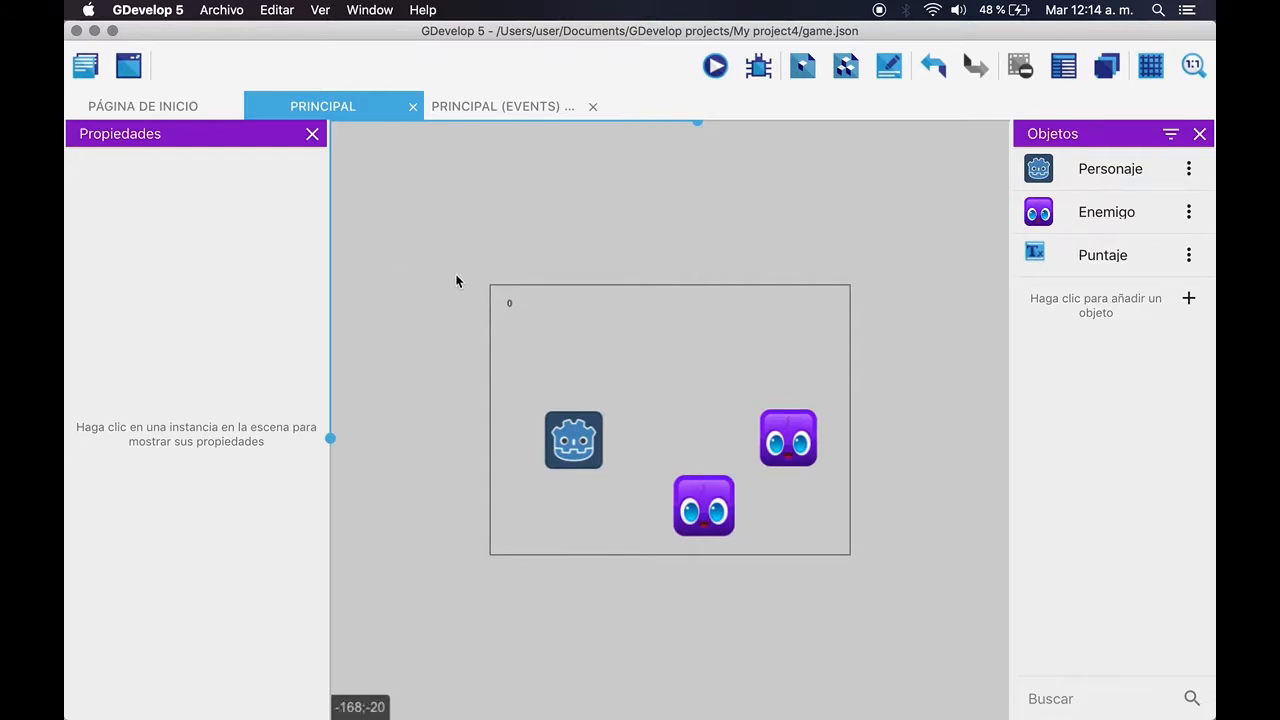
{"action": "left_click", "coordinate": [500, 105]}
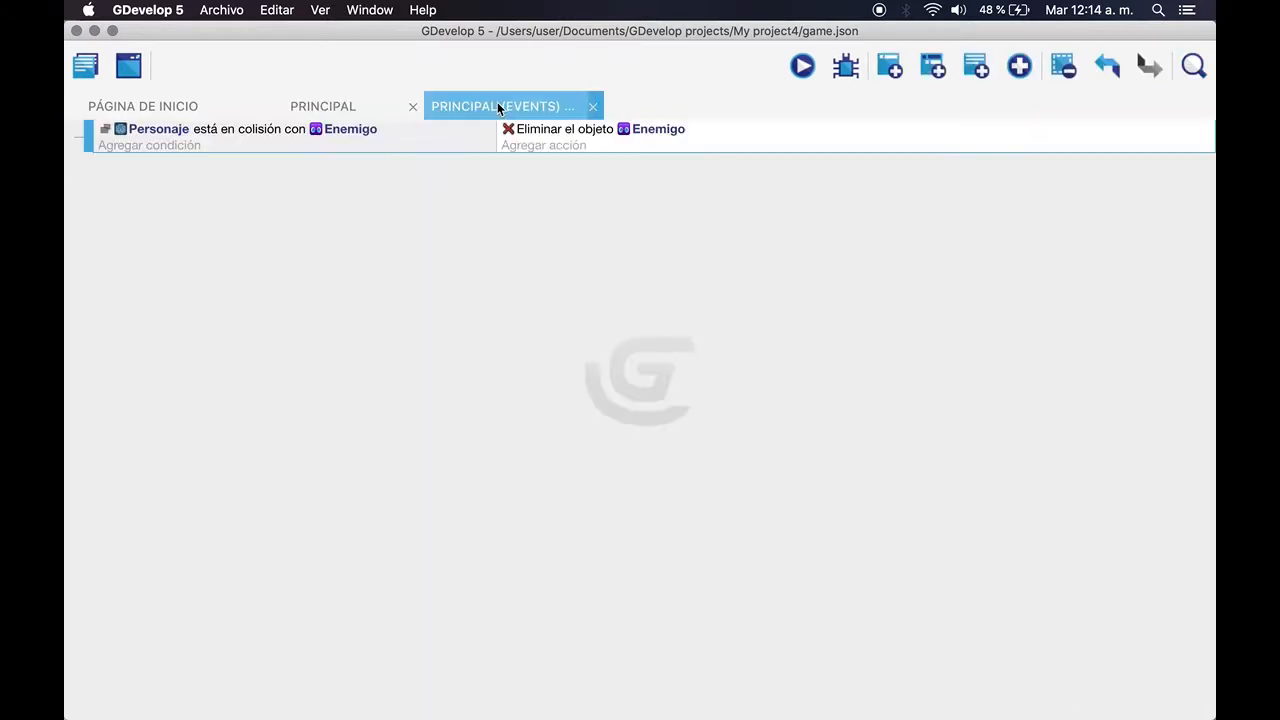
{"action": "left_click", "coordinate": [530, 148]}
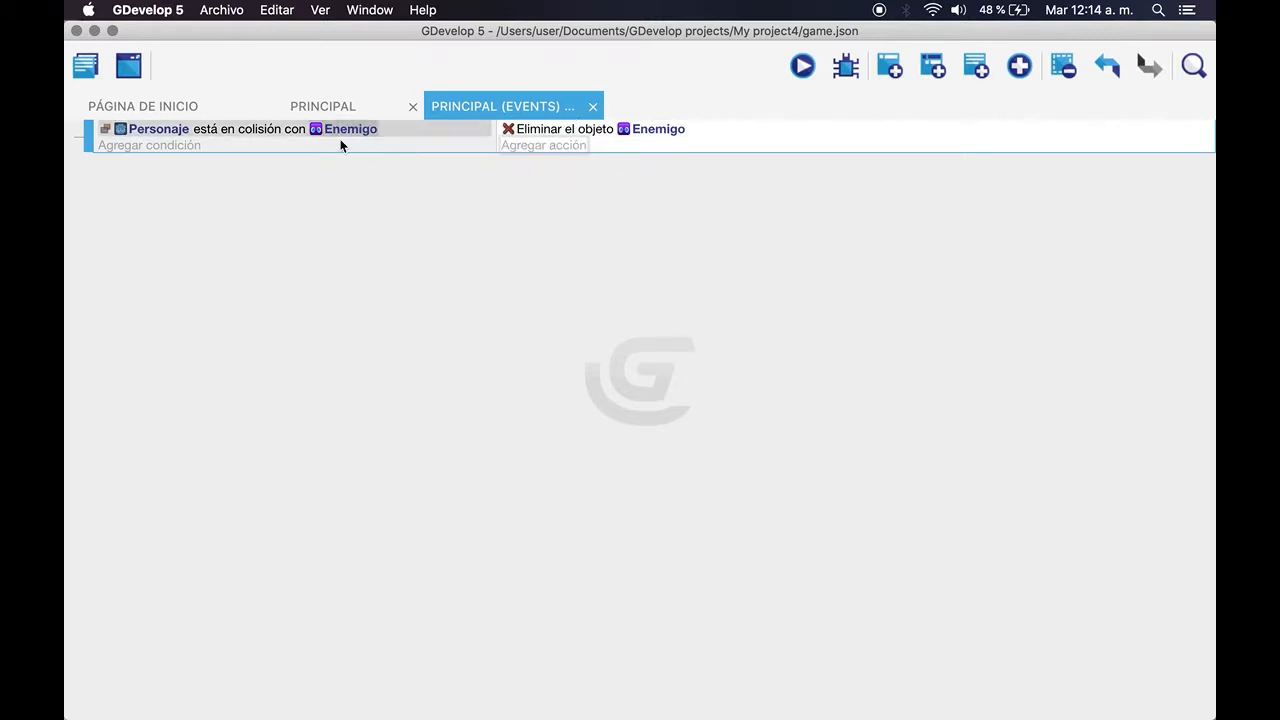
{"action": "left_click", "coordinate": [569, 146]}
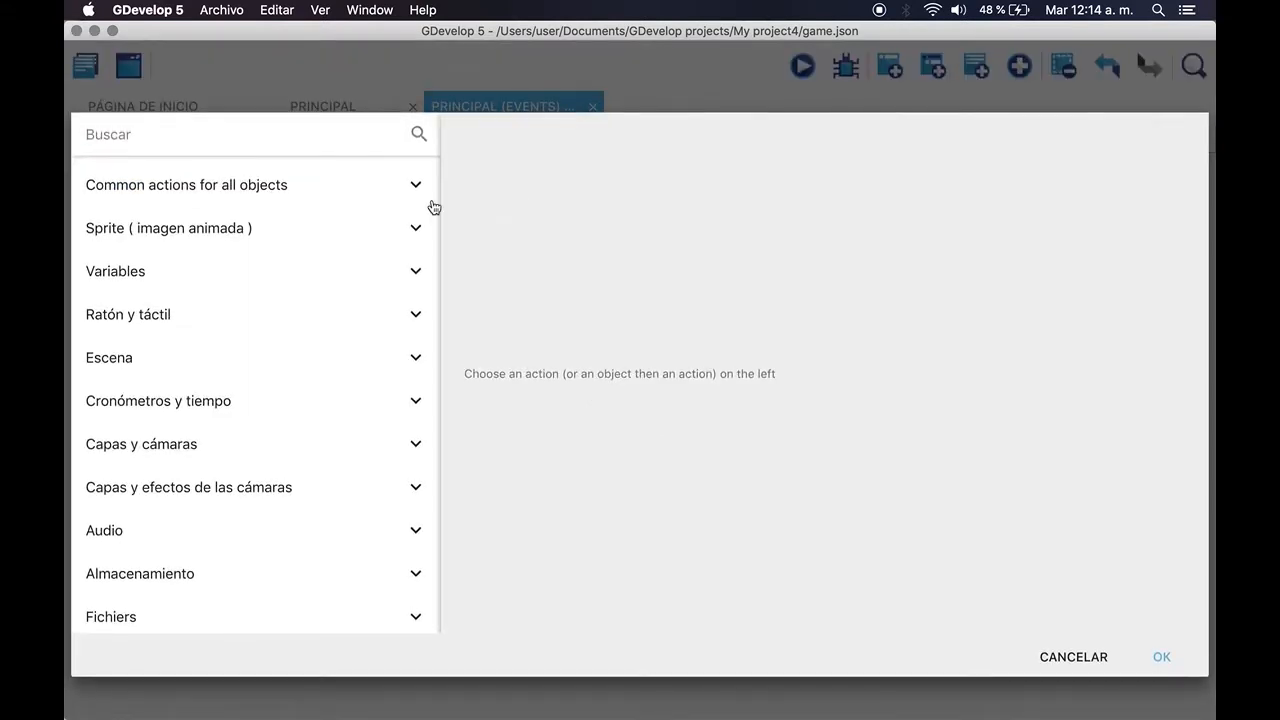
{"action": "left_click", "coordinate": [173, 277]}
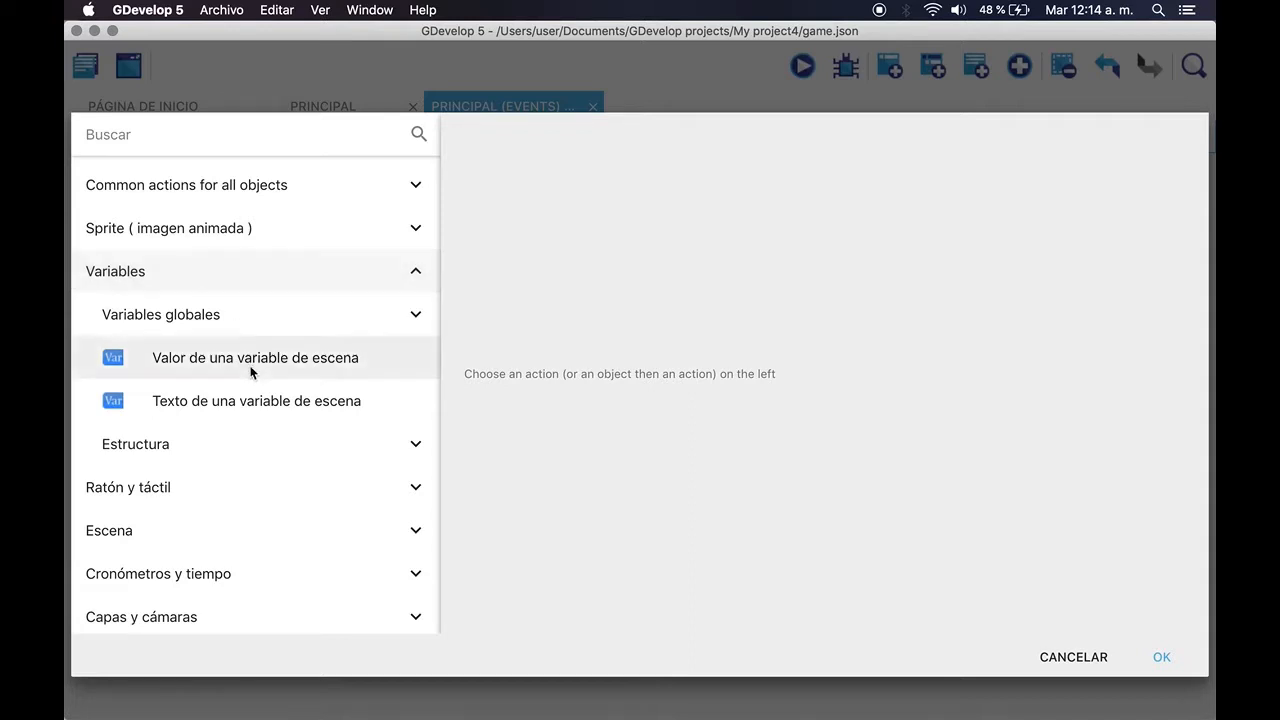
{"action": "left_click", "coordinate": [331, 72]}
{"action": "left_click", "coordinate": [331, 110]}
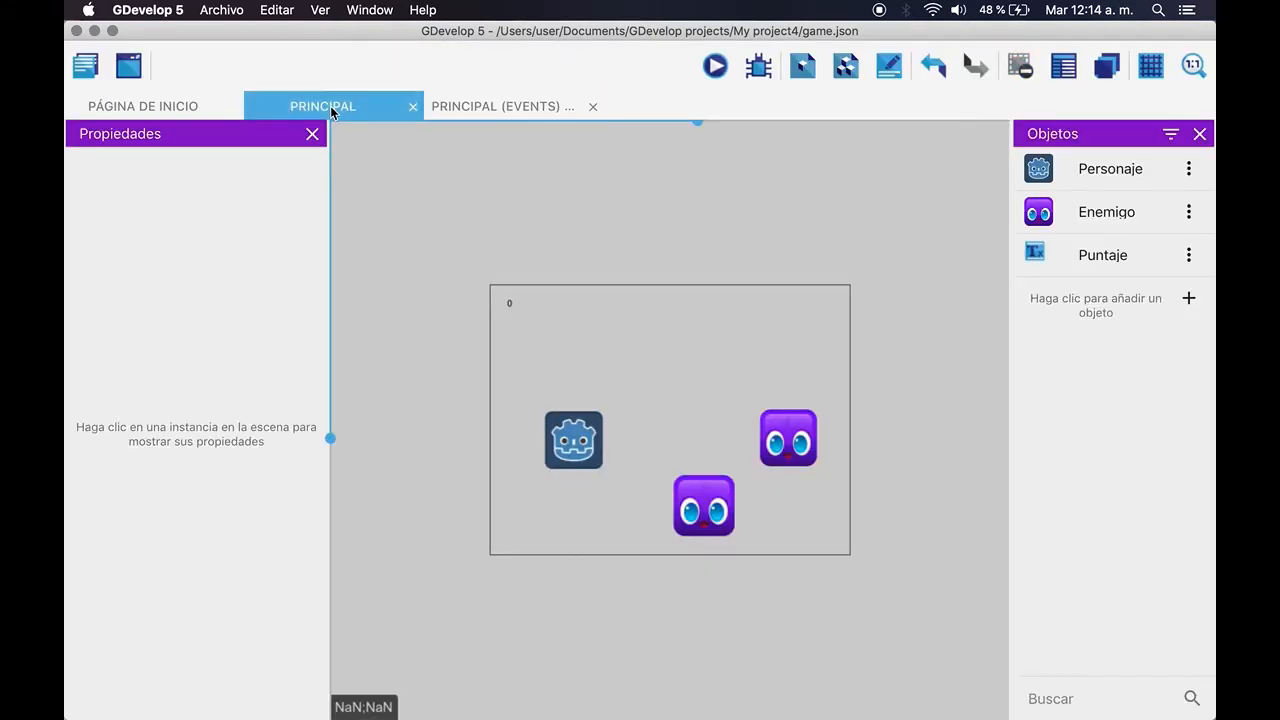
{"action": "left_click", "coordinate": [521, 317]}
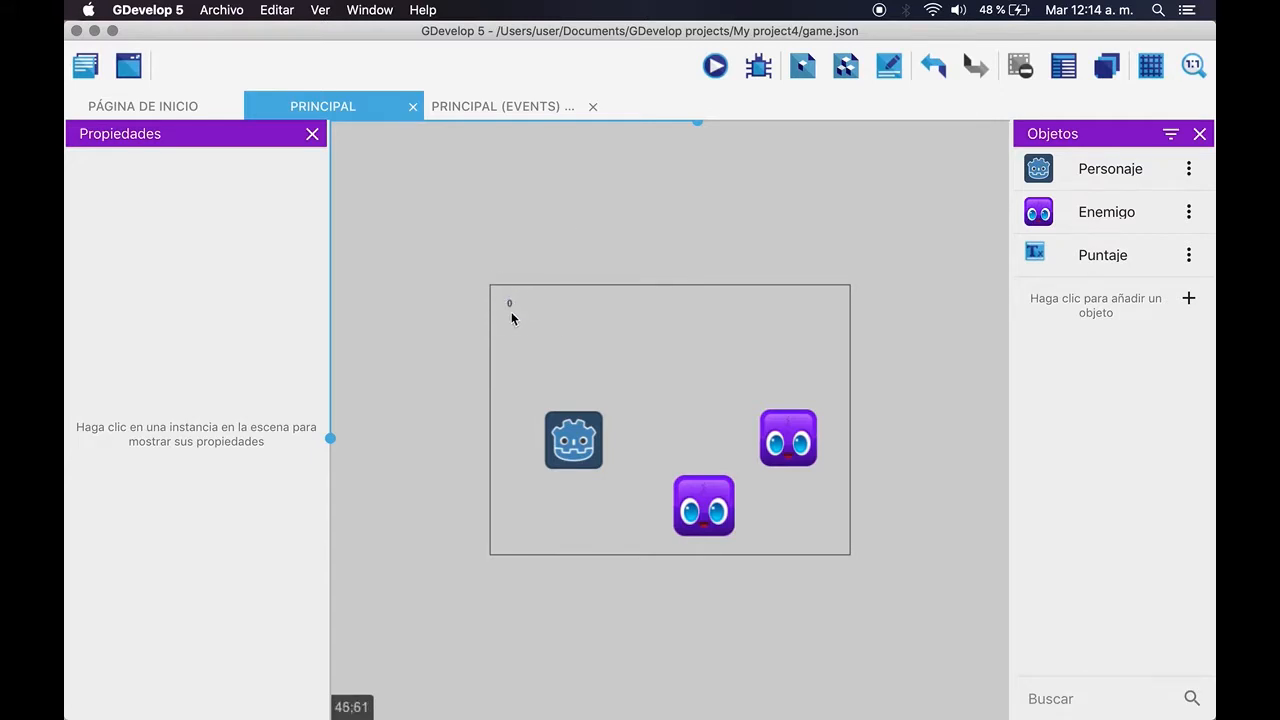
{"action": "left_click", "coordinate": [512, 310]}
{"action": "left_click", "coordinate": [506, 352]}
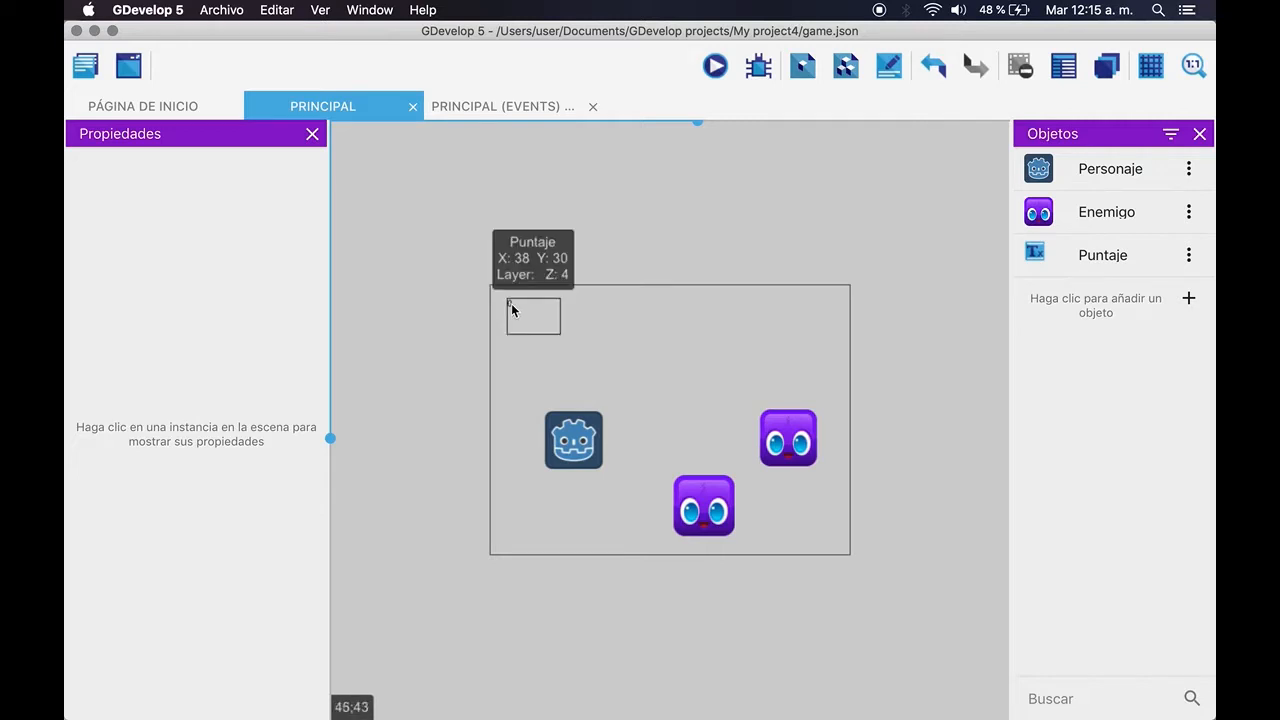
- Start a new action in the Principal scene's collision event and choose Valor de una variable global from the global variable actions
{"action": "left_click", "coordinate": [463, 107]}
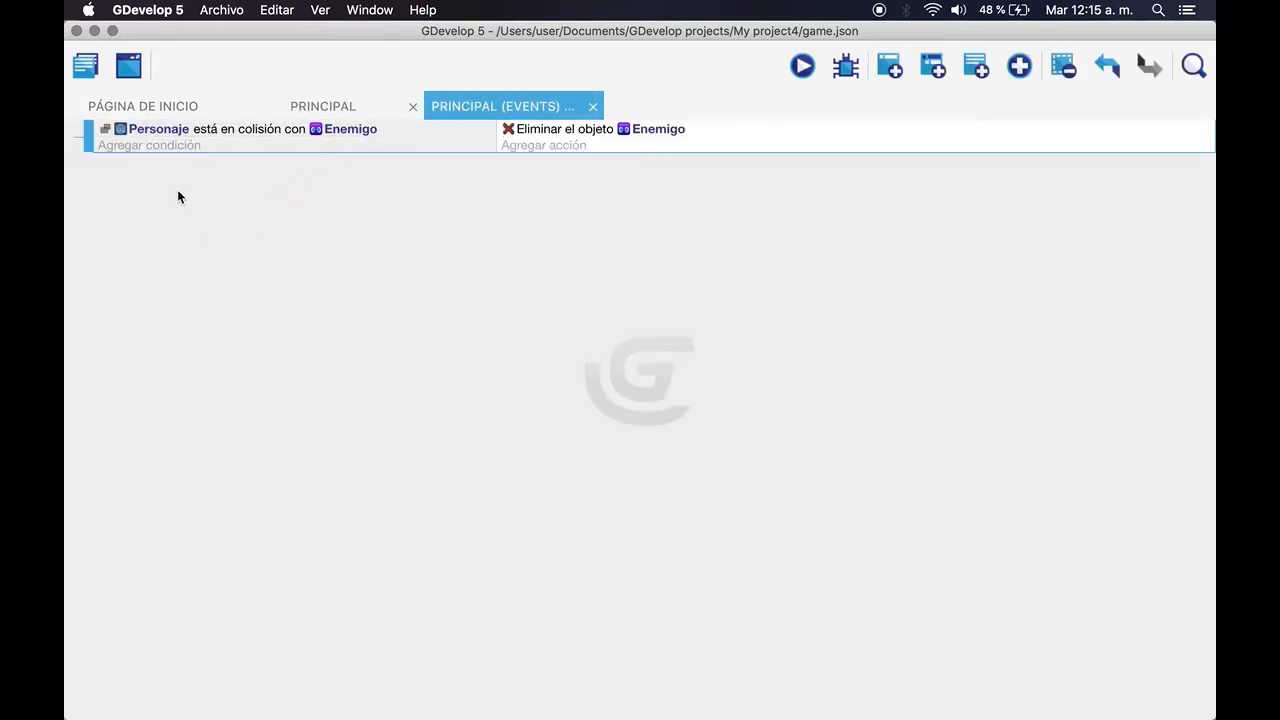
{"action": "left_click", "coordinate": [563, 143]}
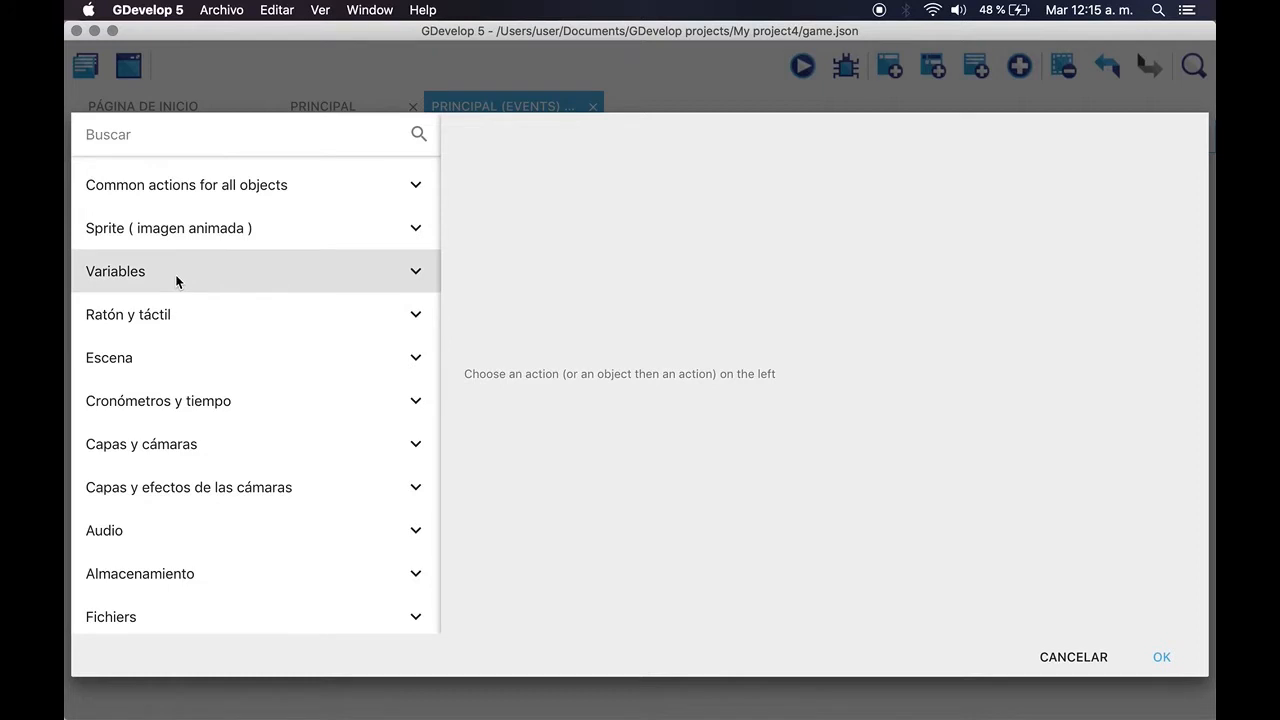
{"action": "left_click", "coordinate": [175, 281]}
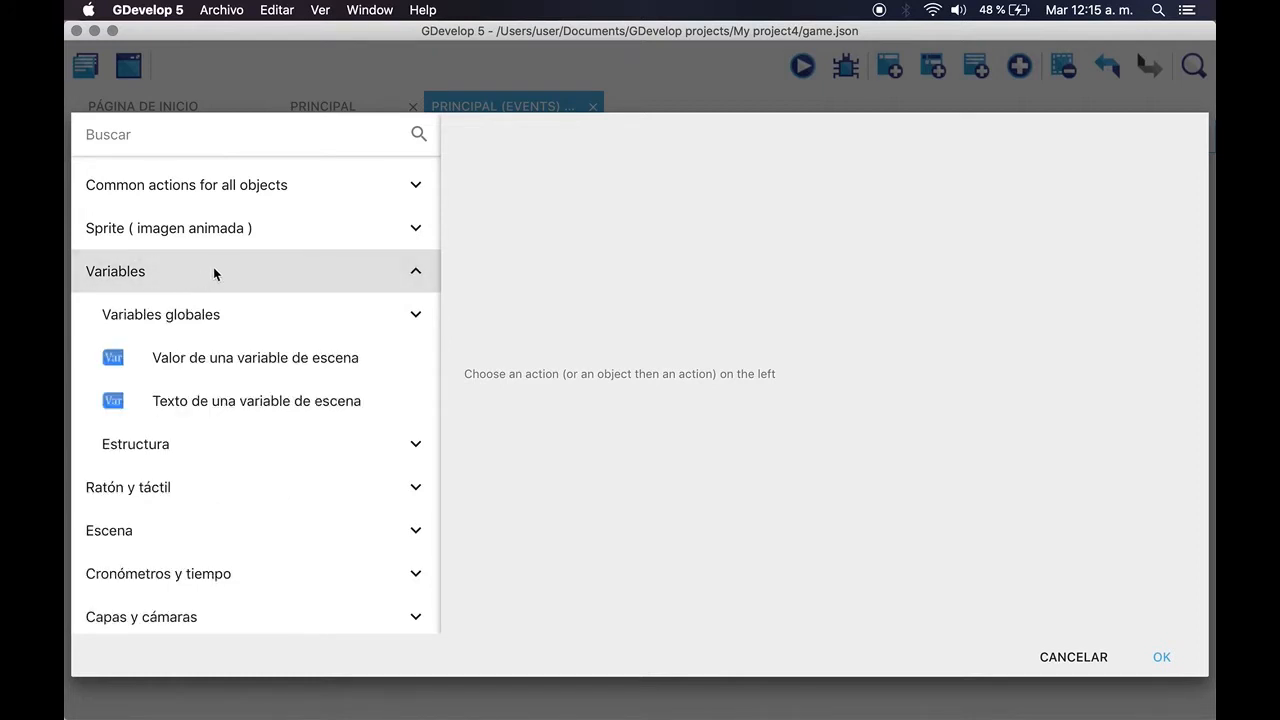
{"action": "left_click", "coordinate": [198, 271]}
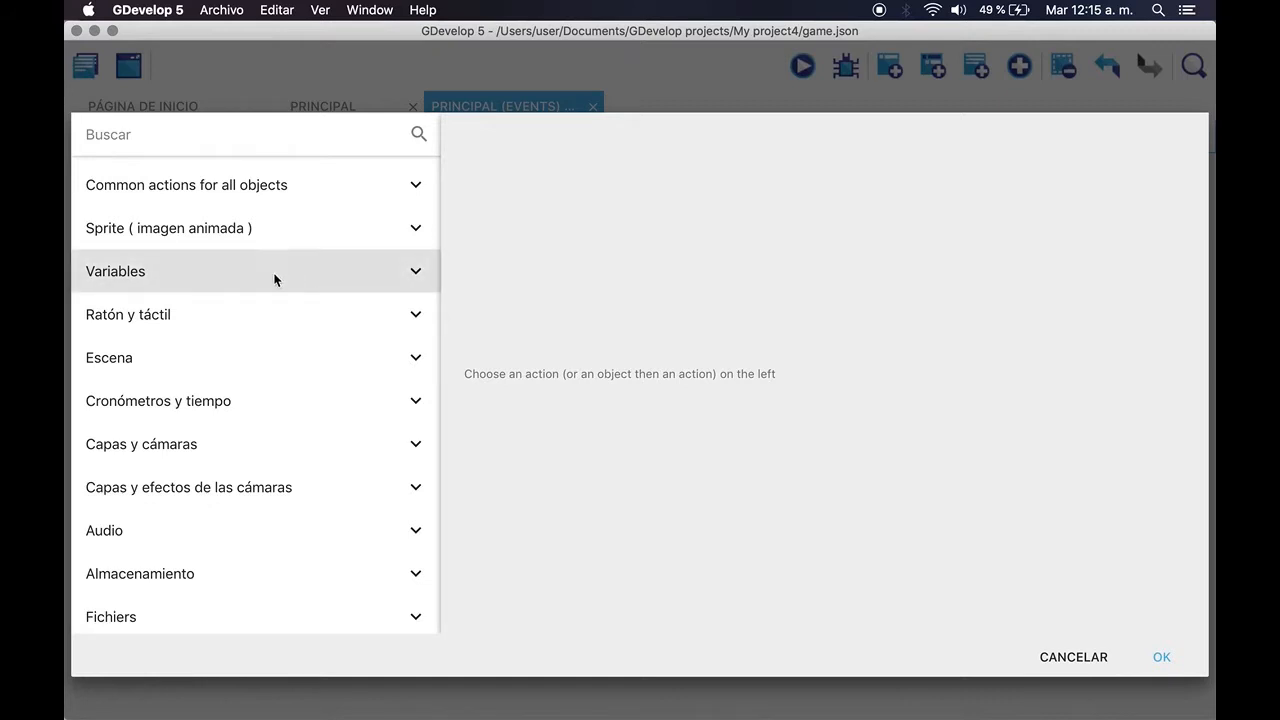
{"action": "left_click", "coordinate": [240, 280]}
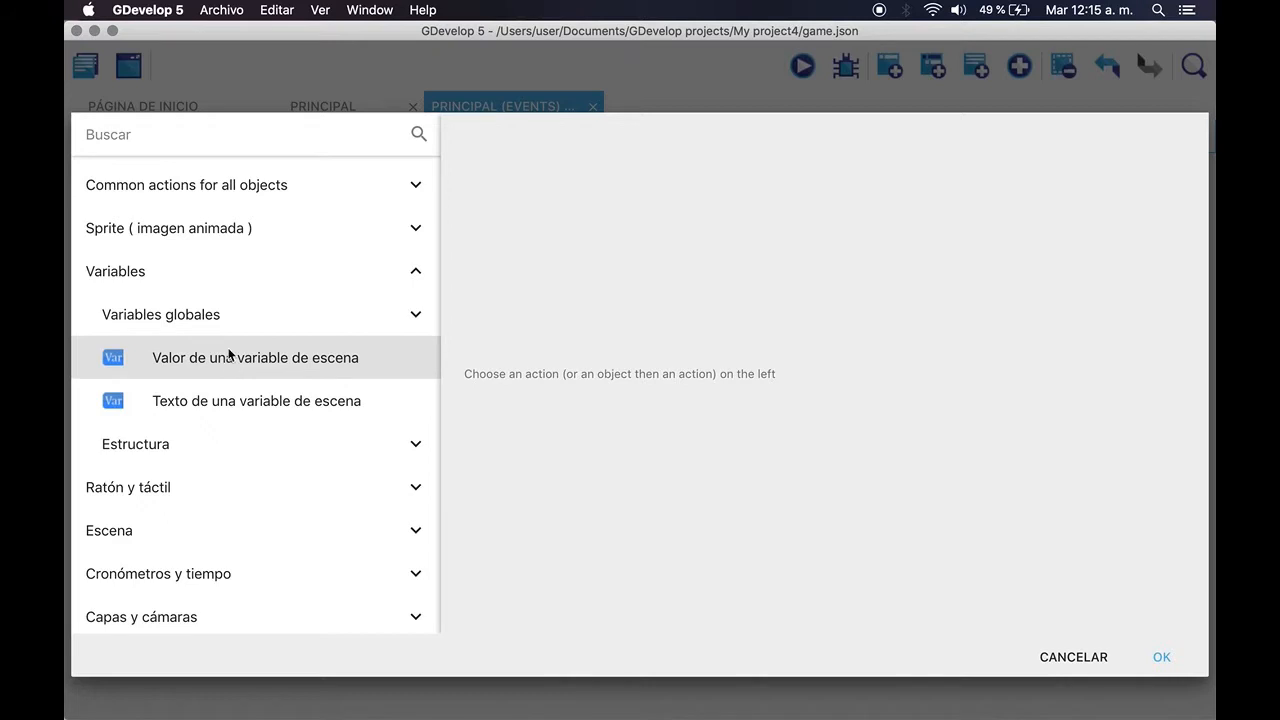
{"action": "left_click", "coordinate": [214, 316]}
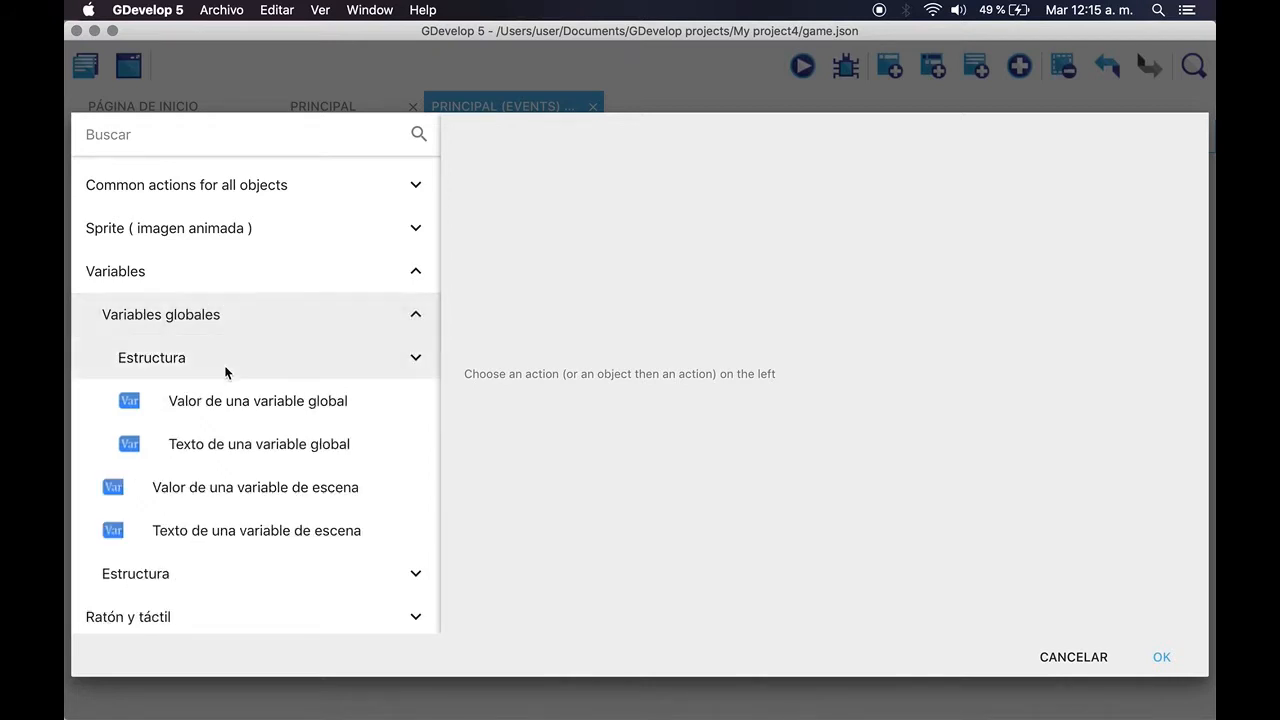
{"action": "left_click", "coordinate": [266, 402]}
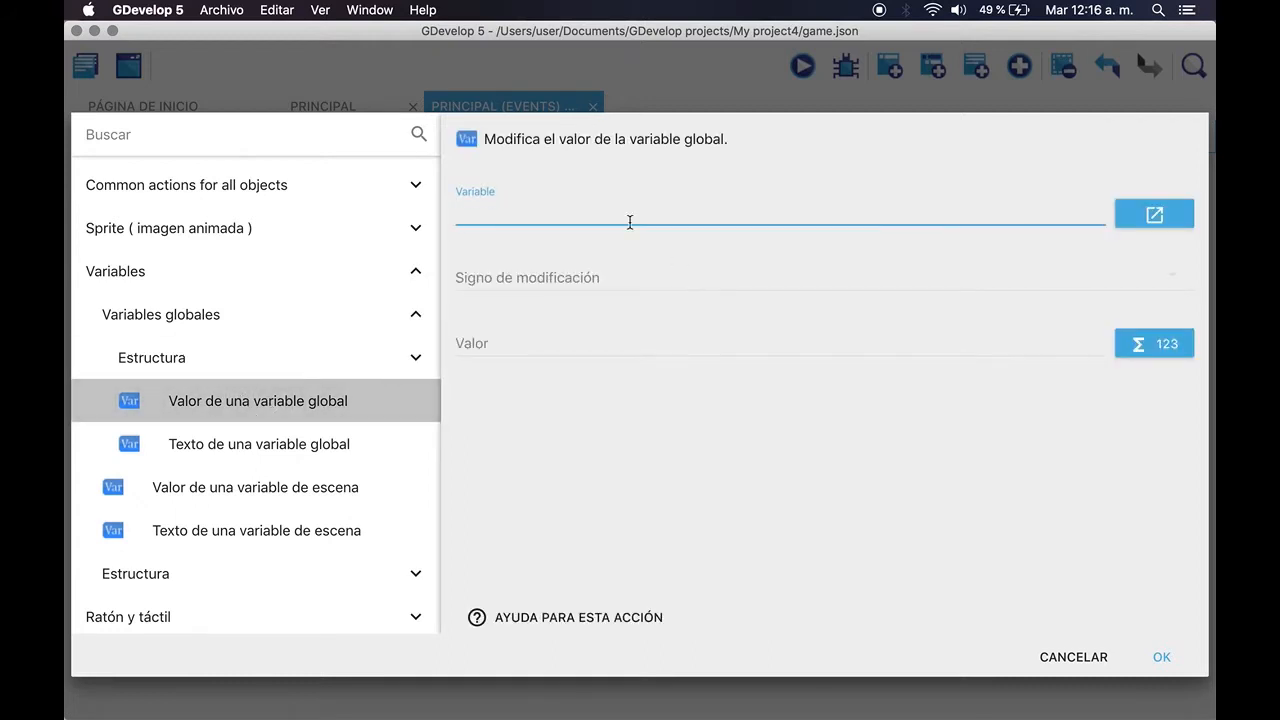
{"action": "type", "text": "0"}
{"action": "left_click", "coordinate": [962, 275]}
{"action": "left_click", "coordinate": [666, 478]}
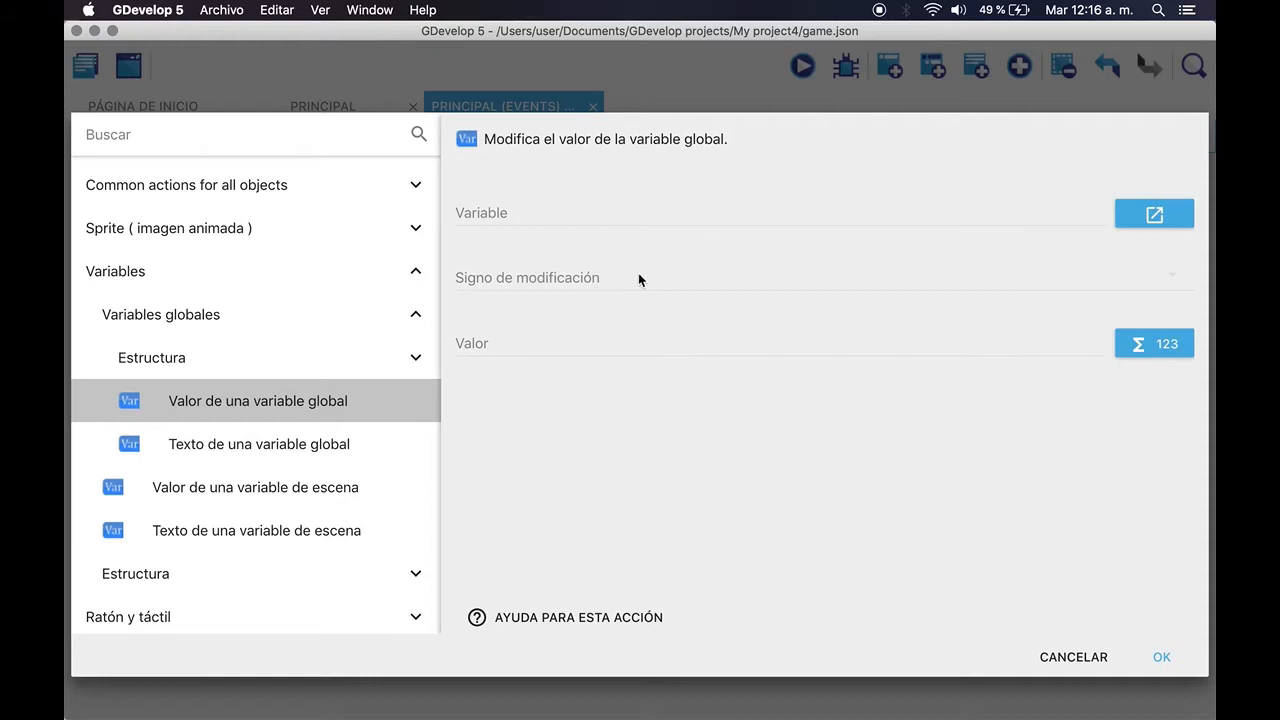
{"action": "left_click", "coordinate": [515, 220]}
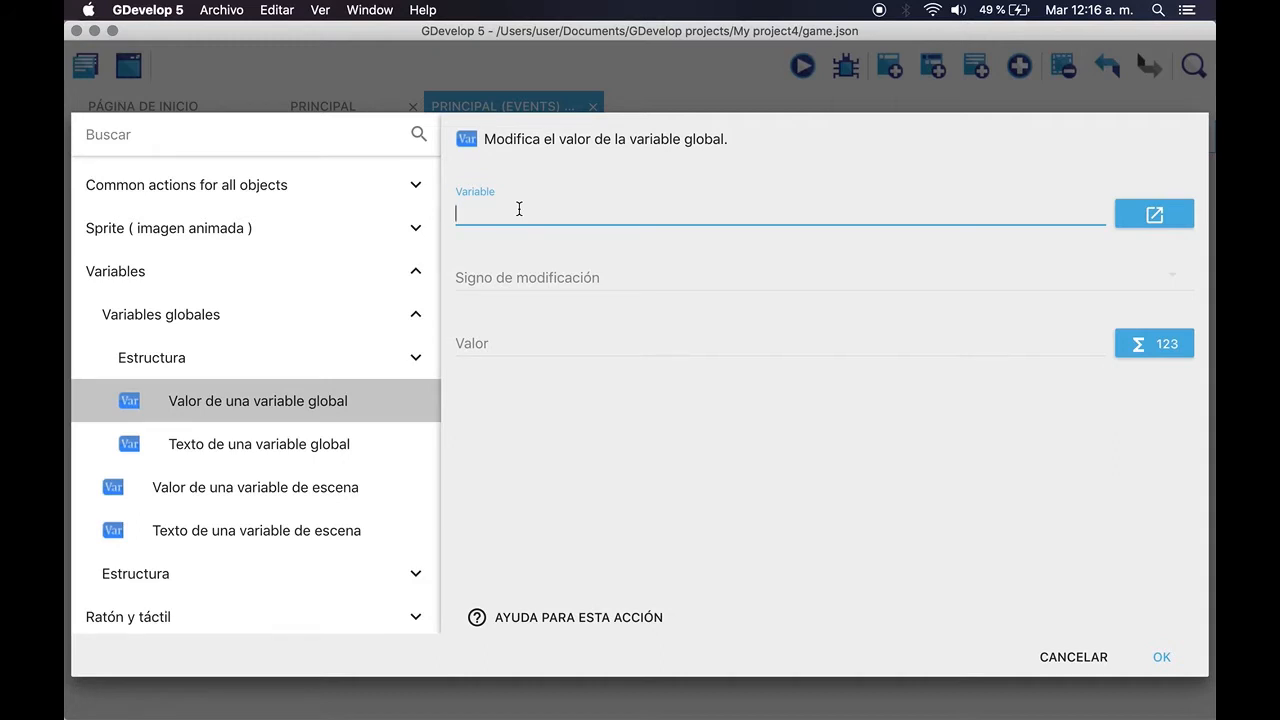
{"action": "left_click", "coordinate": [1140, 212]}
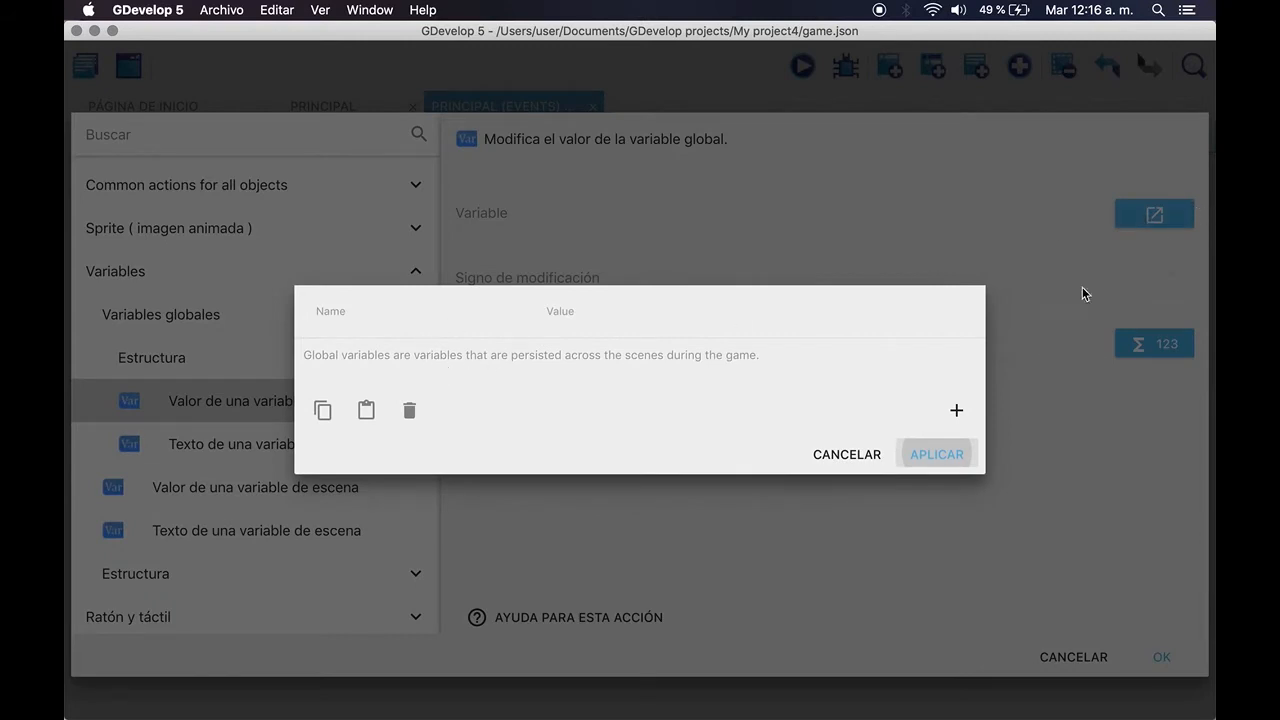
{"action": "left_click", "coordinate": [846, 454]}
- Create a global variable named Puntaje with an initial value of 0 and apply it
{"action": "left_click", "coordinate": [1154, 213]}
{"action": "left_click", "coordinate": [957, 410]}
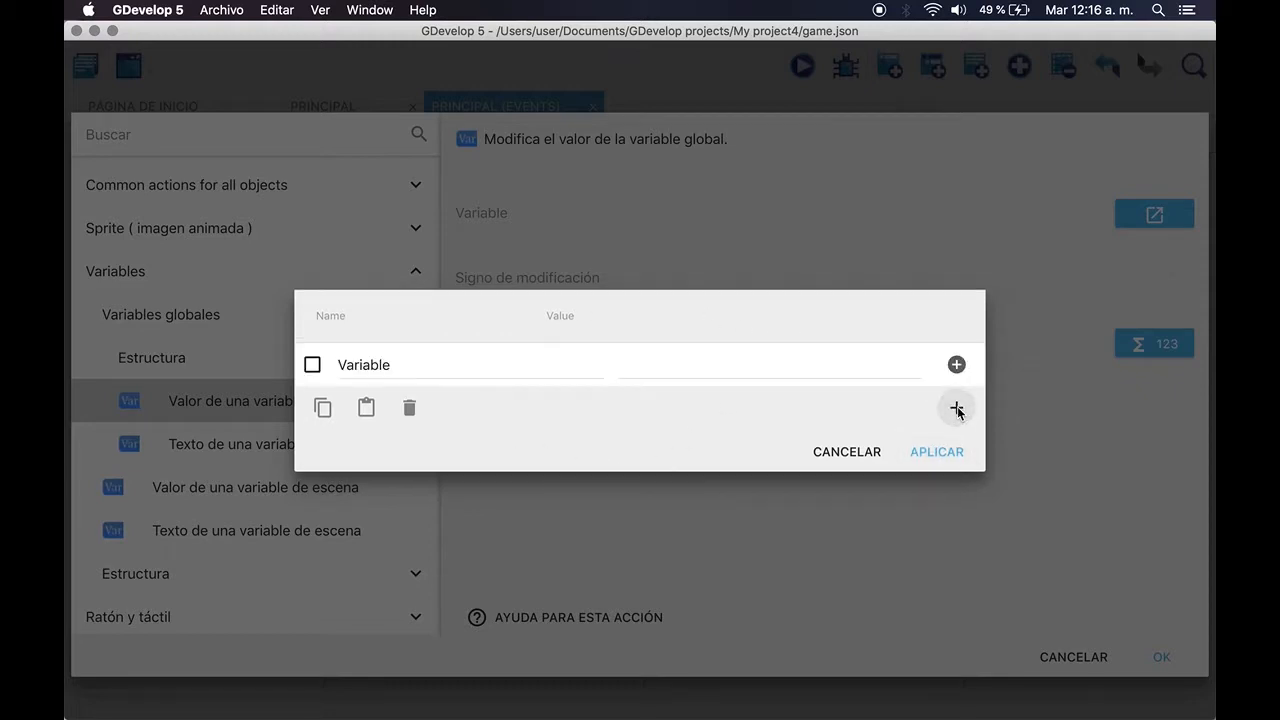
{"action": "left_click", "coordinate": [530, 356]}
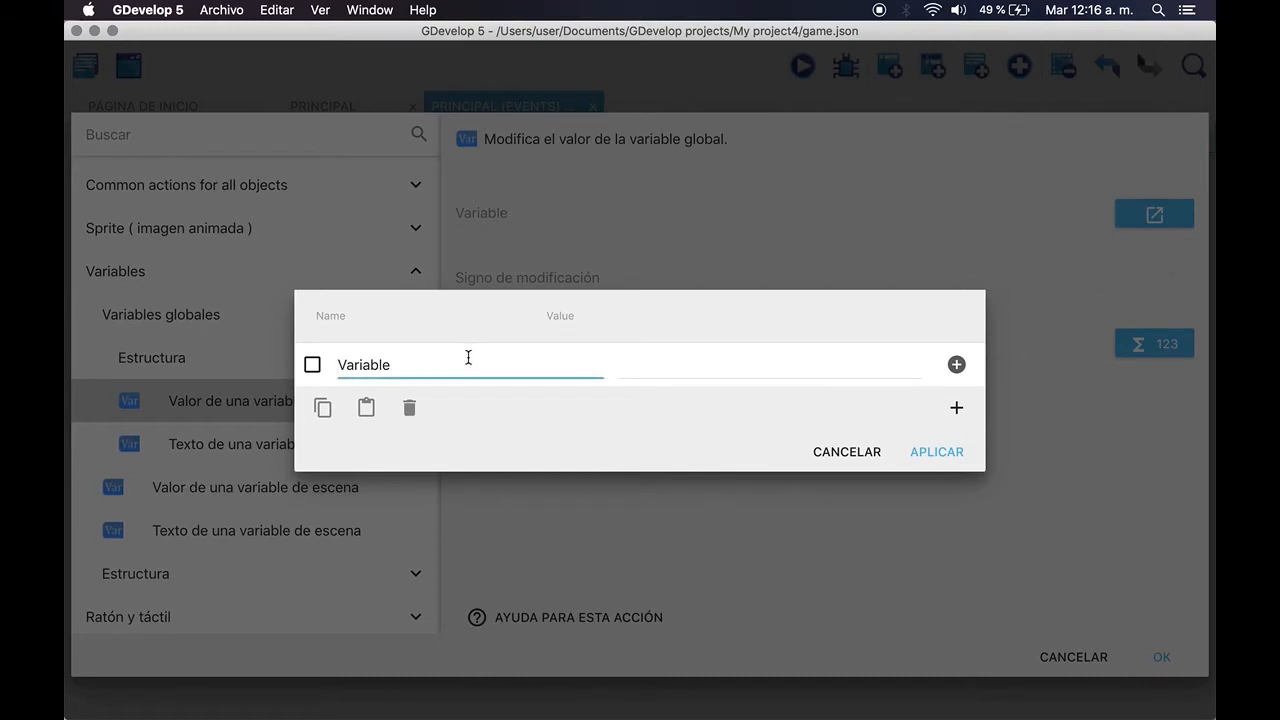
{"action": "left_click_drag", "start_coordinate": [466, 357], "coordinate": [302, 373]}
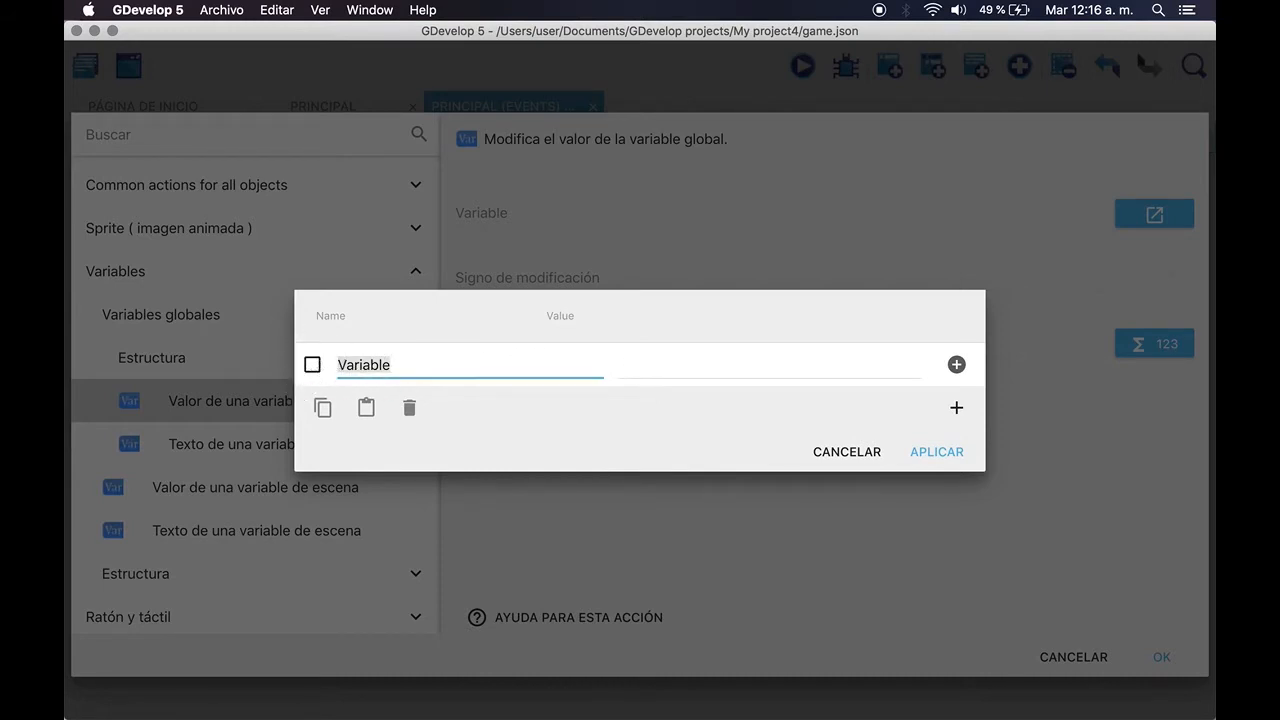
{"action": "type", "text": "Puntaje"}
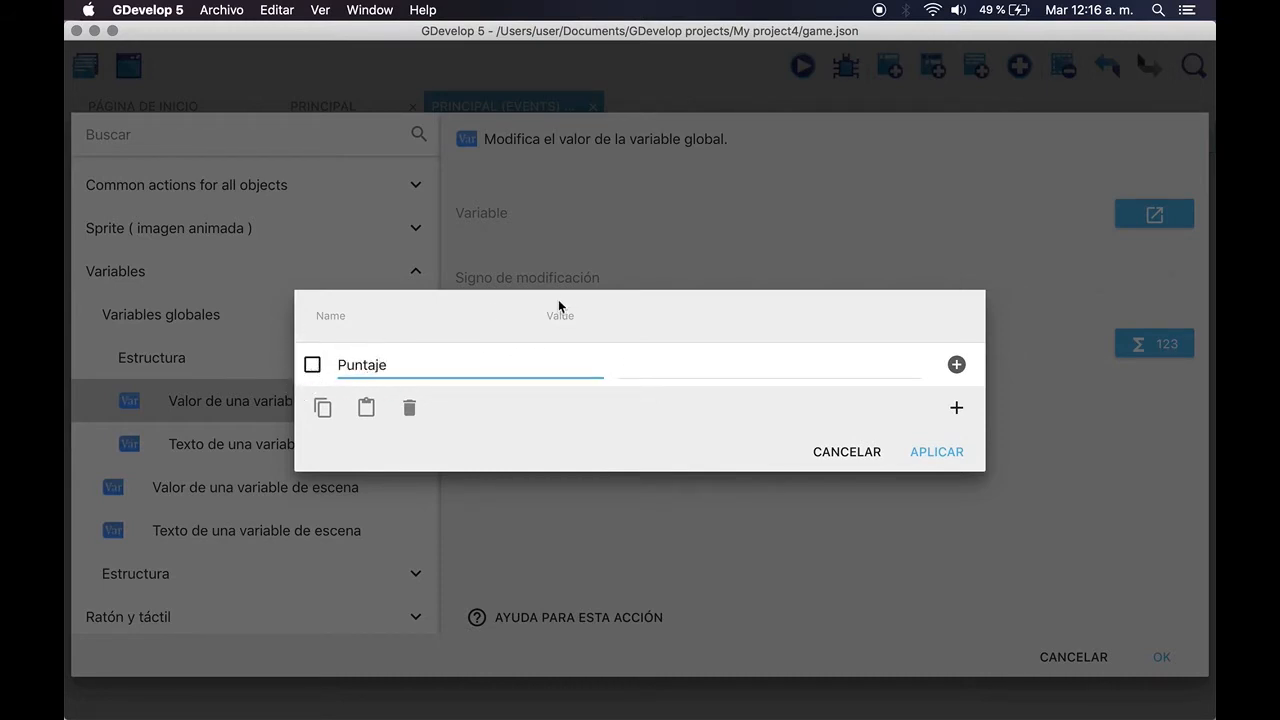
{"action": "left_click", "coordinate": [696, 368]}
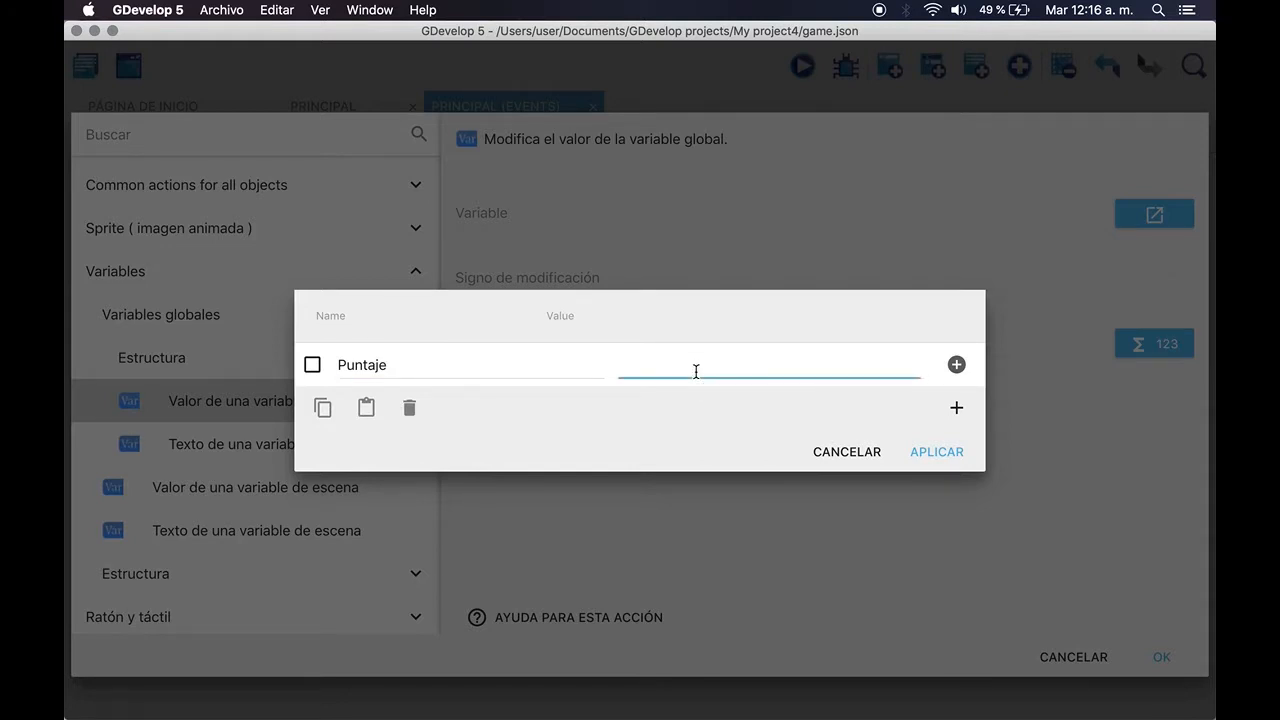
{"action": "type", "text": "0"}
{"action": "left_click", "coordinate": [938, 452]}
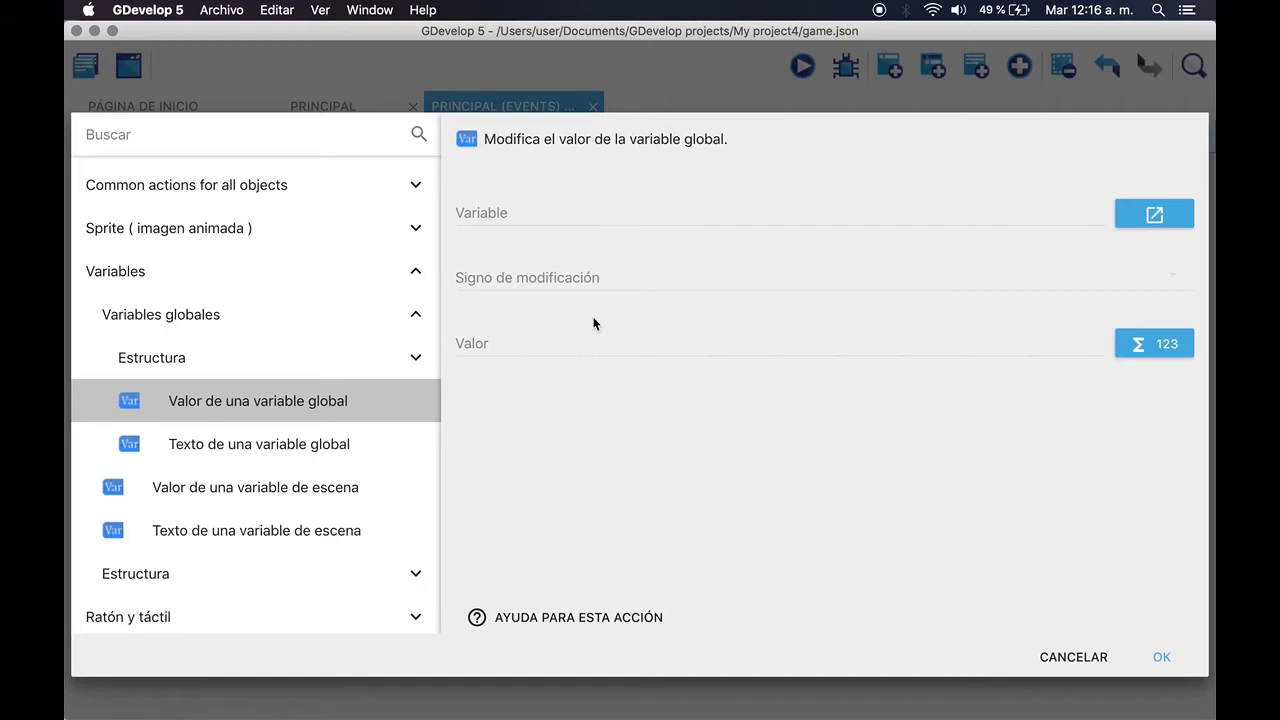
- Select the global variable Puntaje as the variable the action modifies
{"action": "left_click", "coordinate": [497, 212]}
{"action": "left_click", "coordinate": [509, 262]}
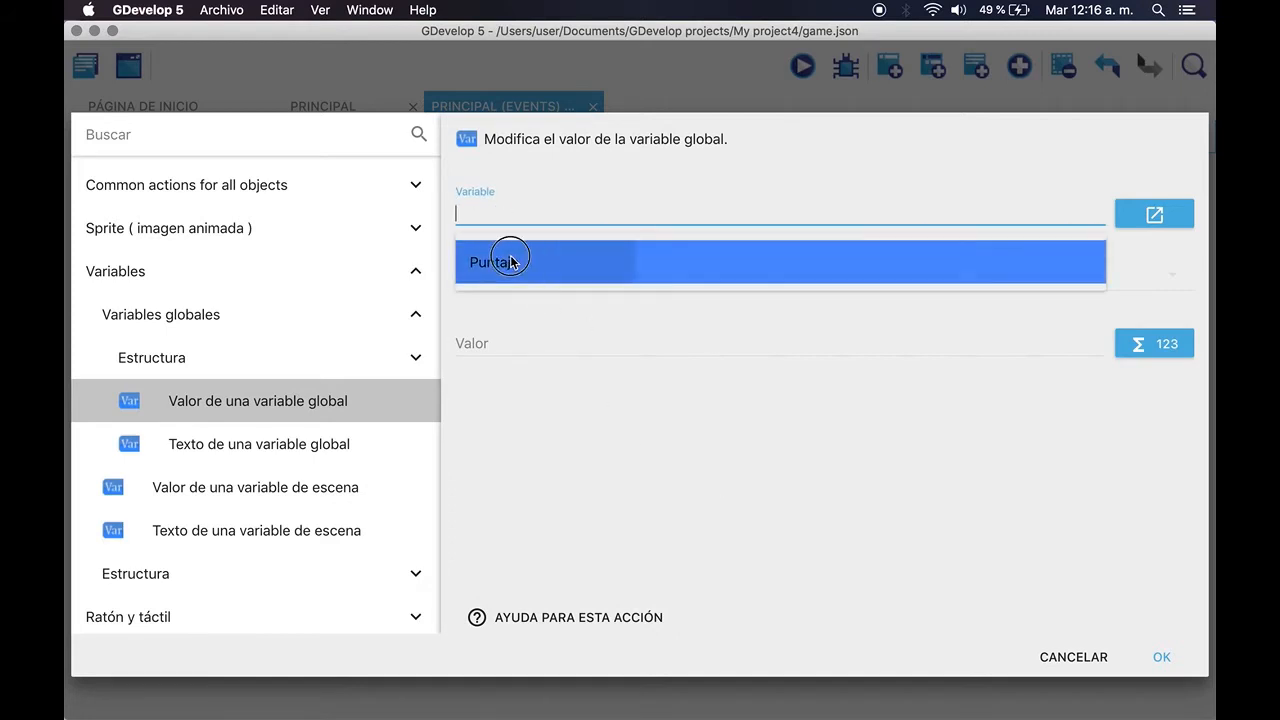
{"action": "left_click", "coordinate": [656, 466]}
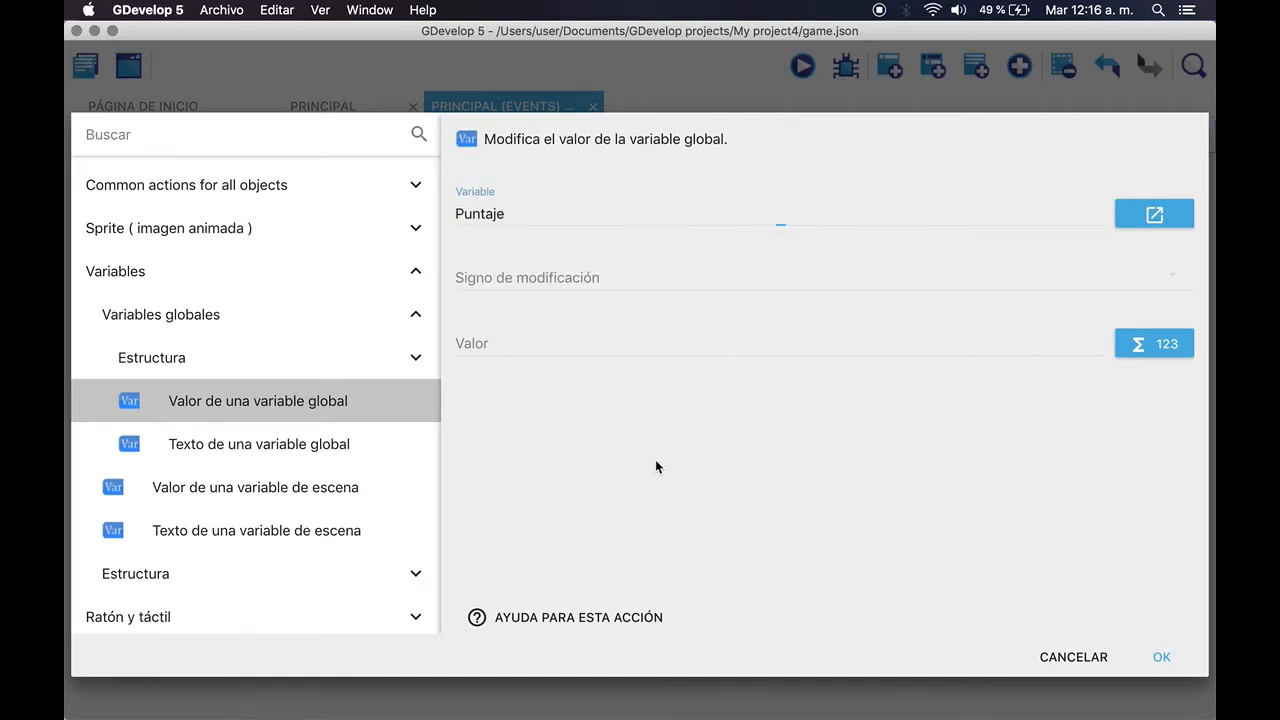
{"action": "left_click", "coordinate": [511, 212]}
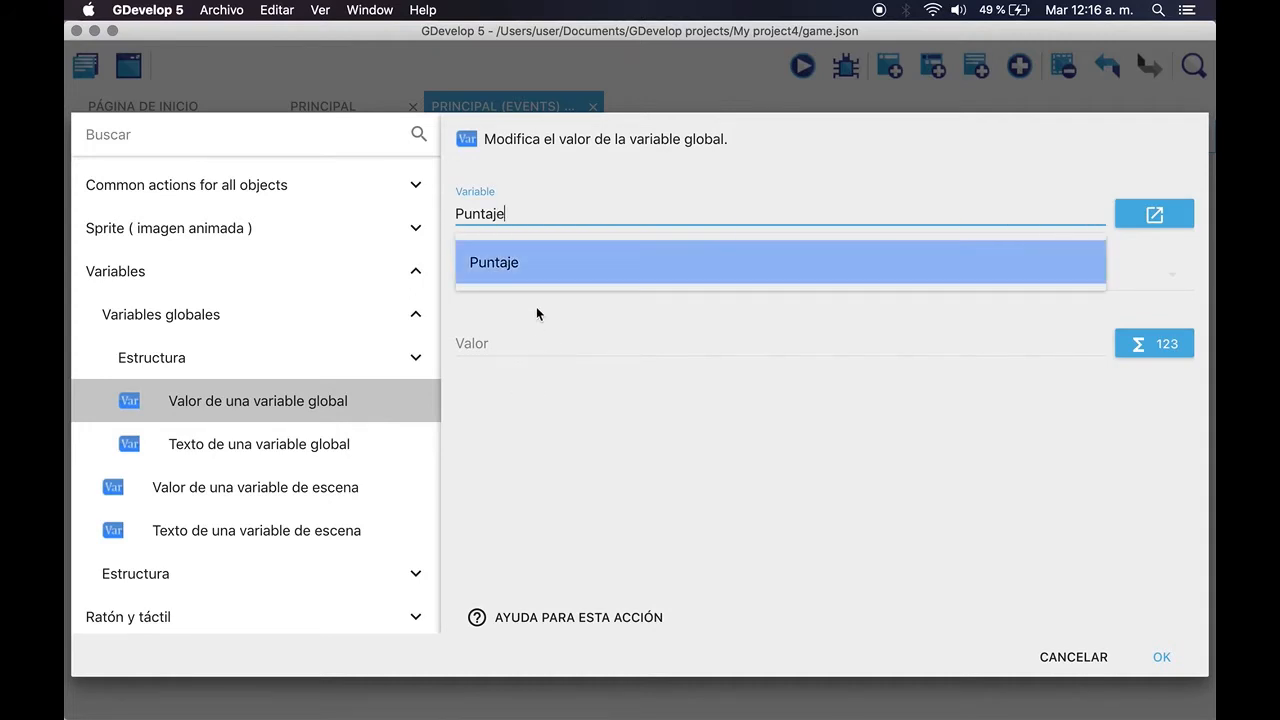
{"action": "left_click", "coordinate": [548, 474]}
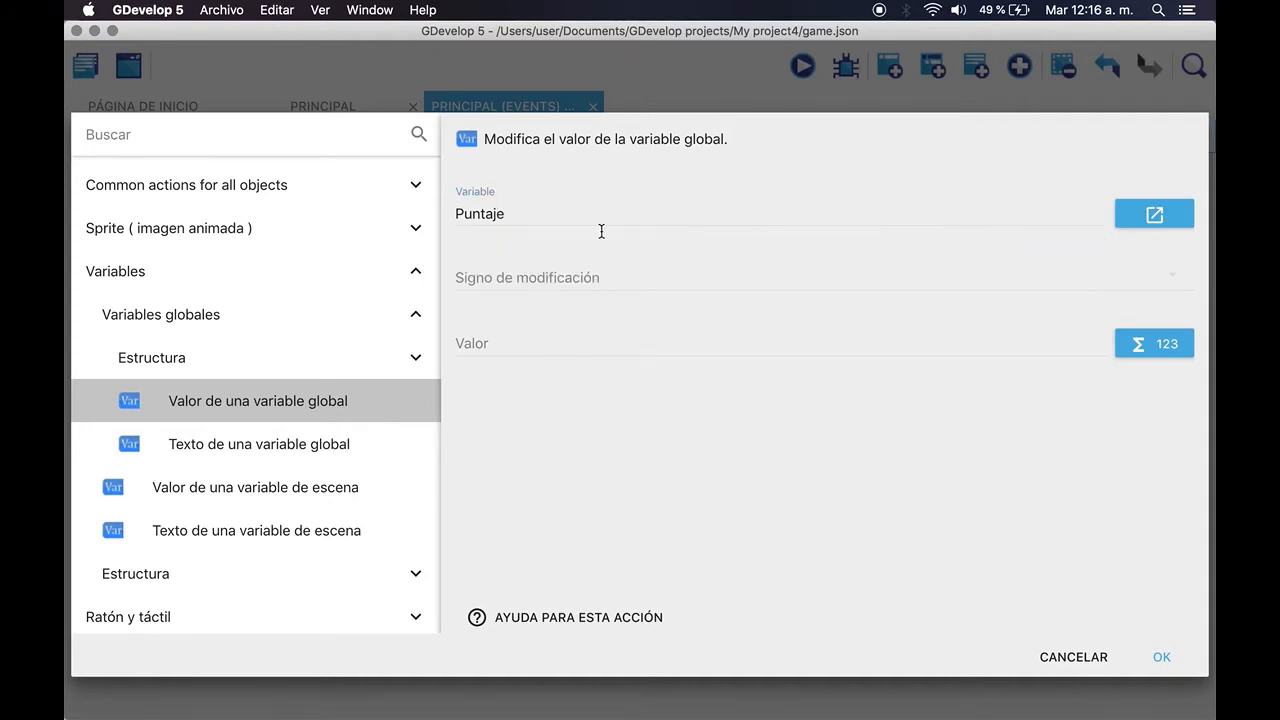
- Make the action add 1 to the global variable Puntaje with the (agregar) sign and confirm it
{"action": "left_click", "coordinate": [1154, 217]}
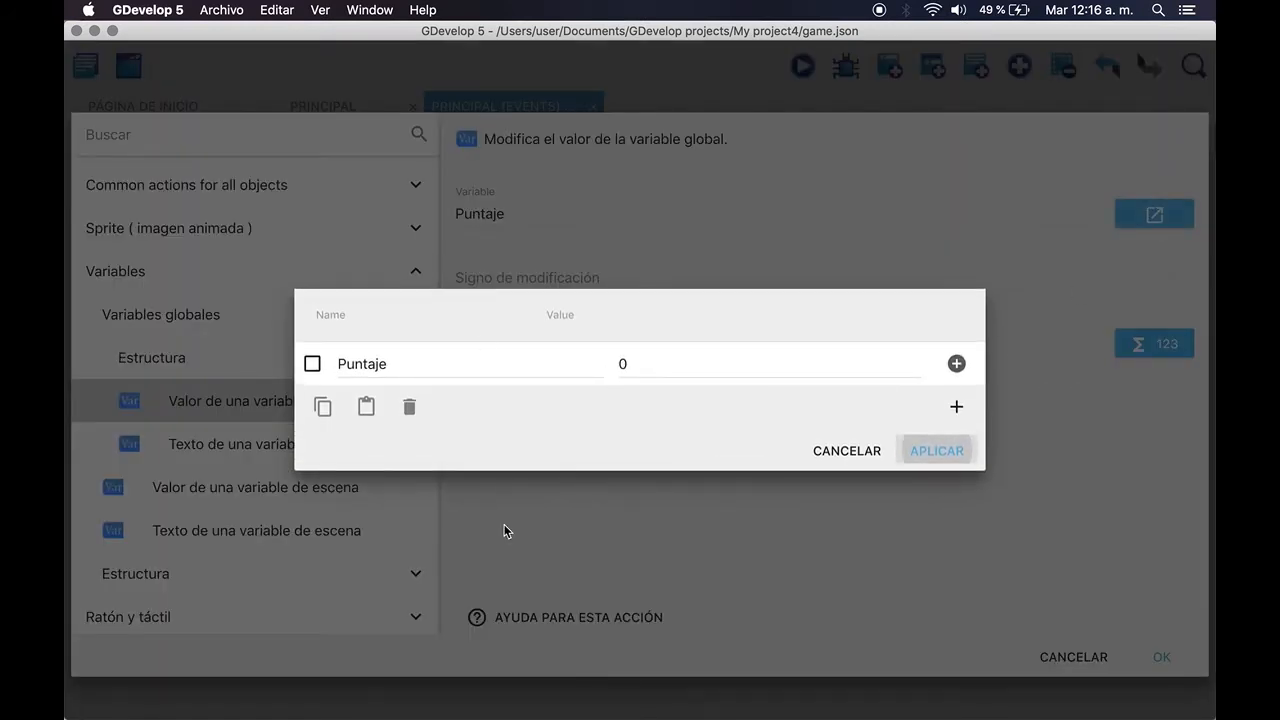
{"action": "left_click", "coordinate": [856, 456]}
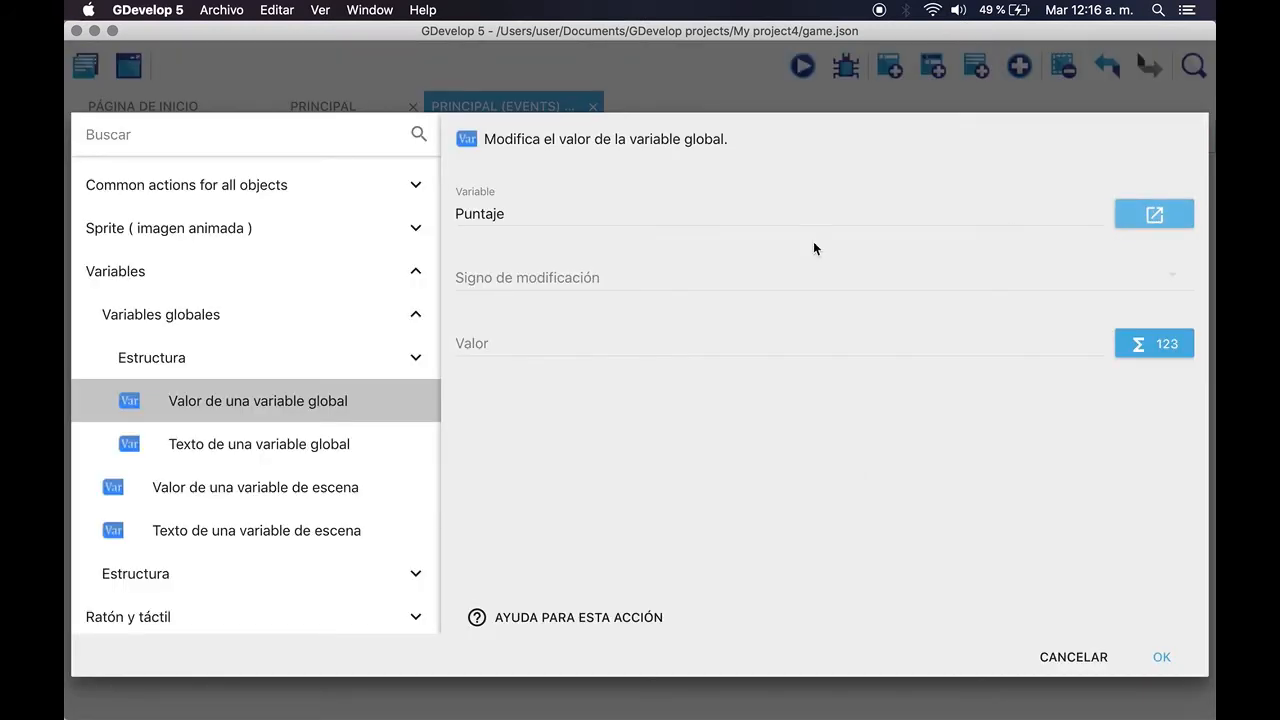
{"action": "left_click", "coordinate": [497, 276]}
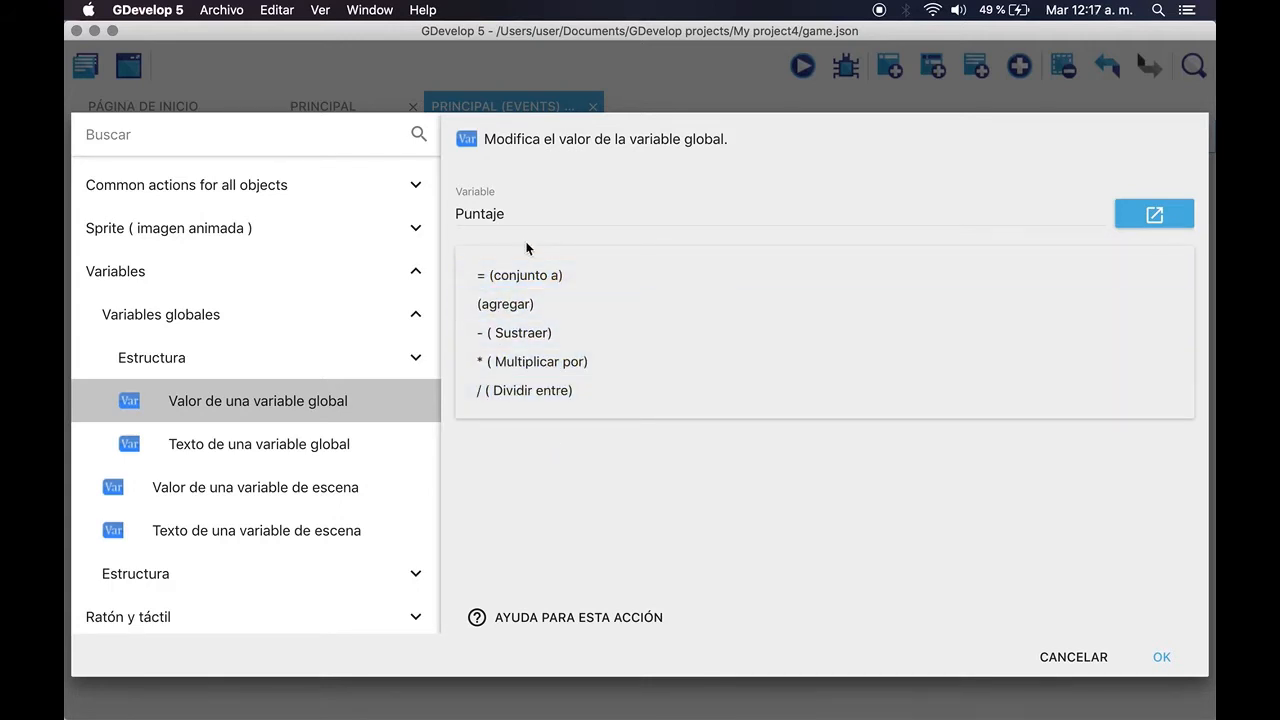
{"action": "left_click", "coordinate": [546, 309]}
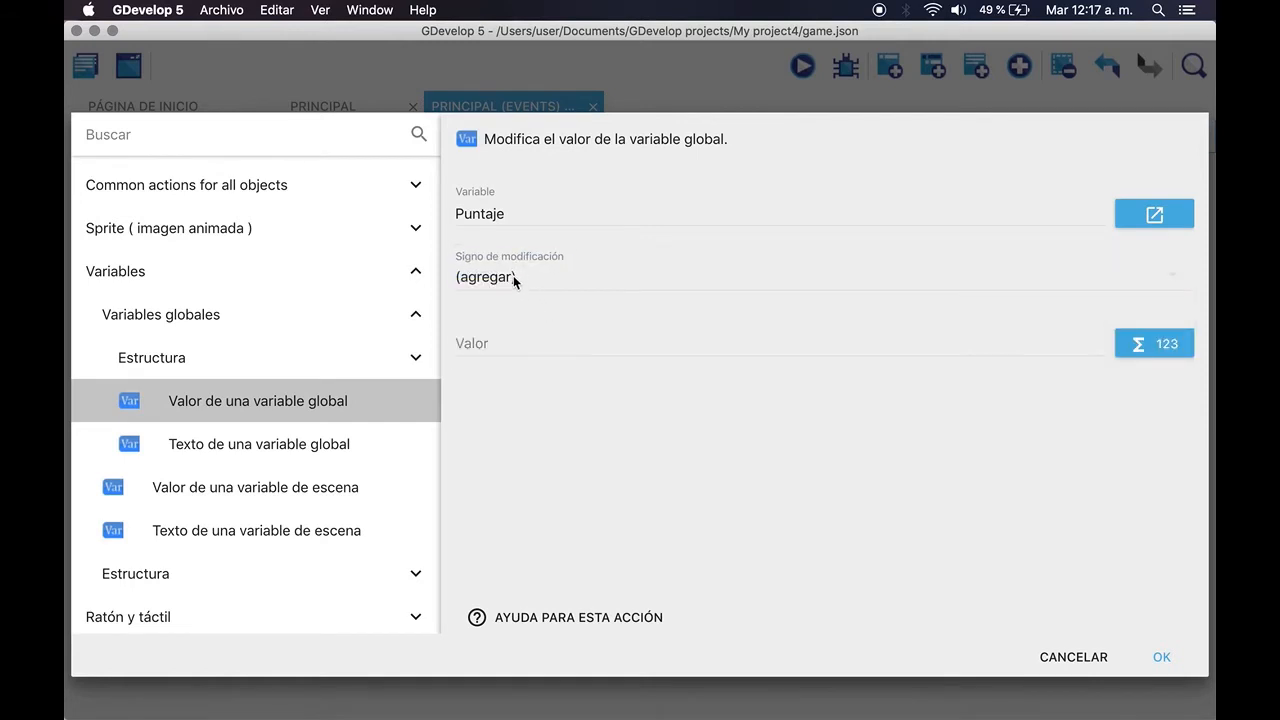
{"action": "left_click", "coordinate": [517, 278]}
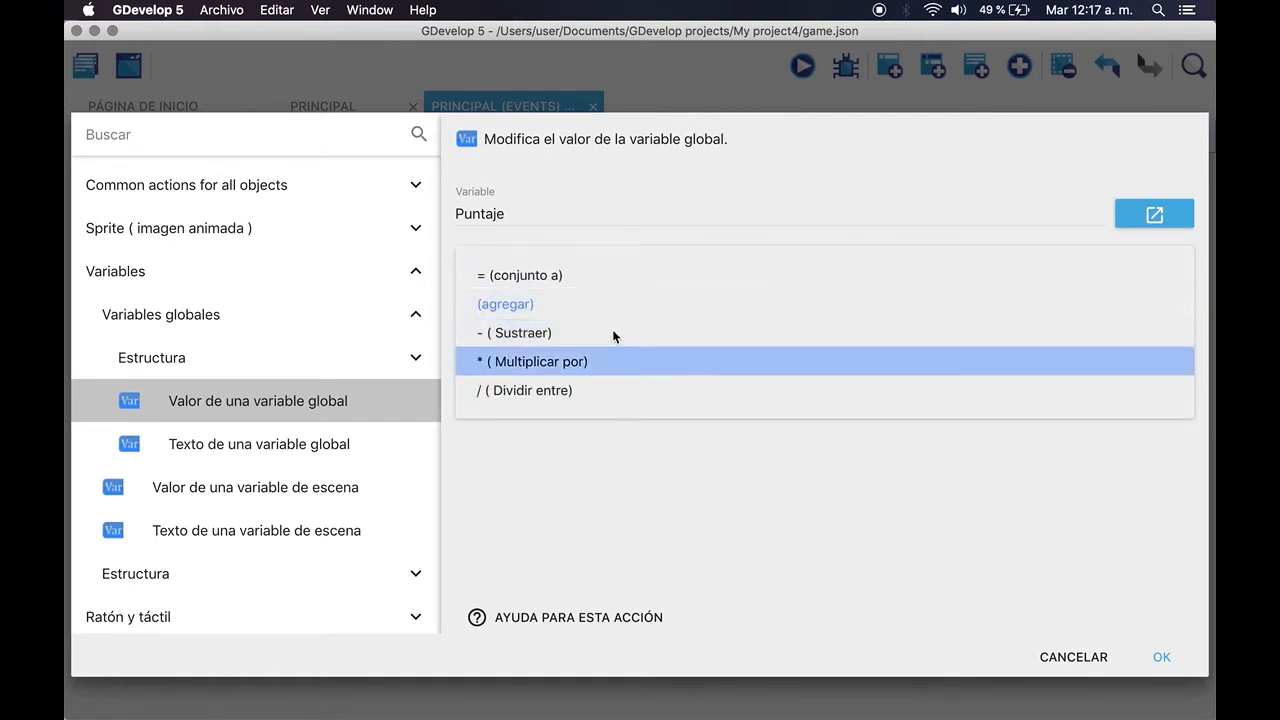
{"action": "left_click", "coordinate": [602, 300]}
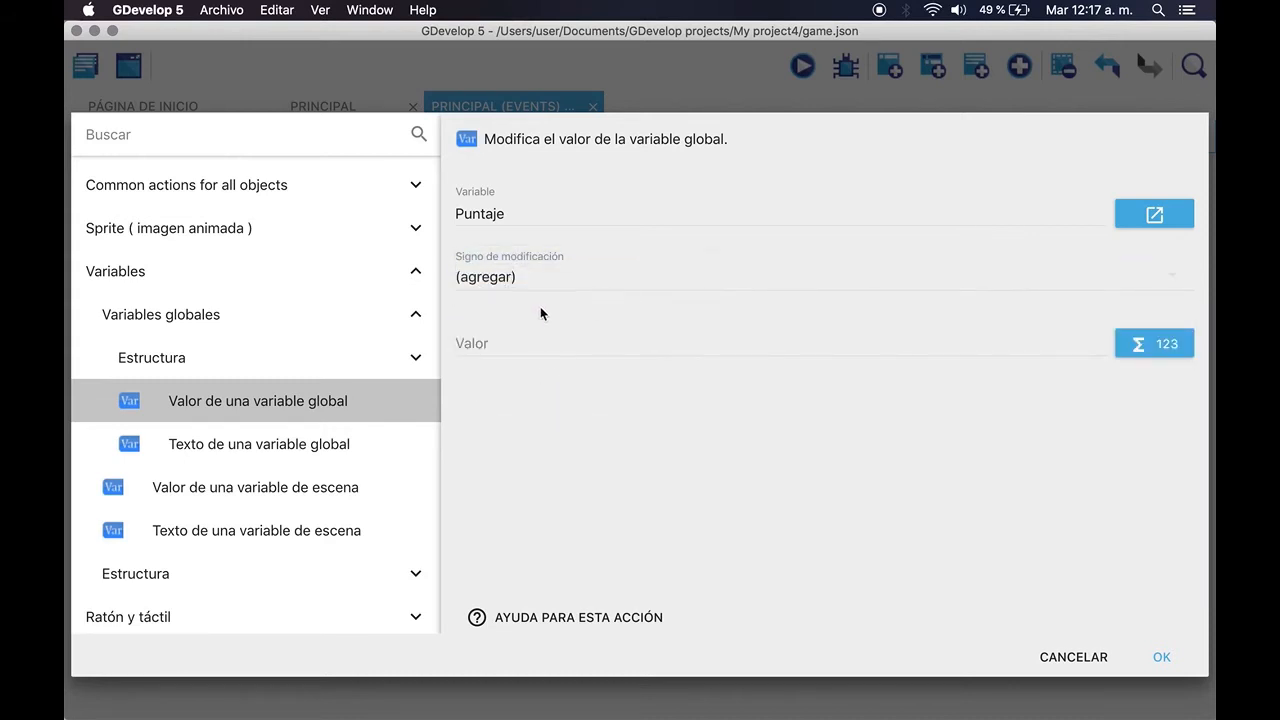
{"action": "left_click", "coordinate": [509, 339]}
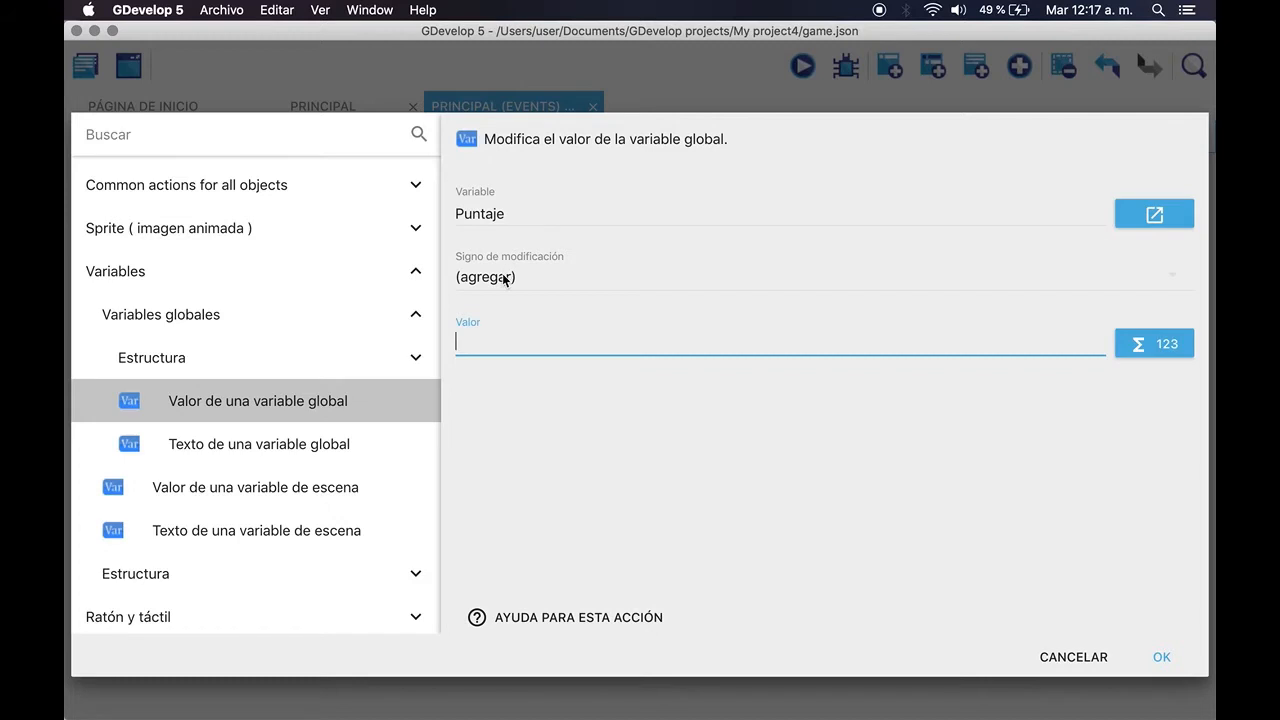
{"action": "type", "text": "1"}
{"action": "left_click", "coordinate": [1158, 657]}
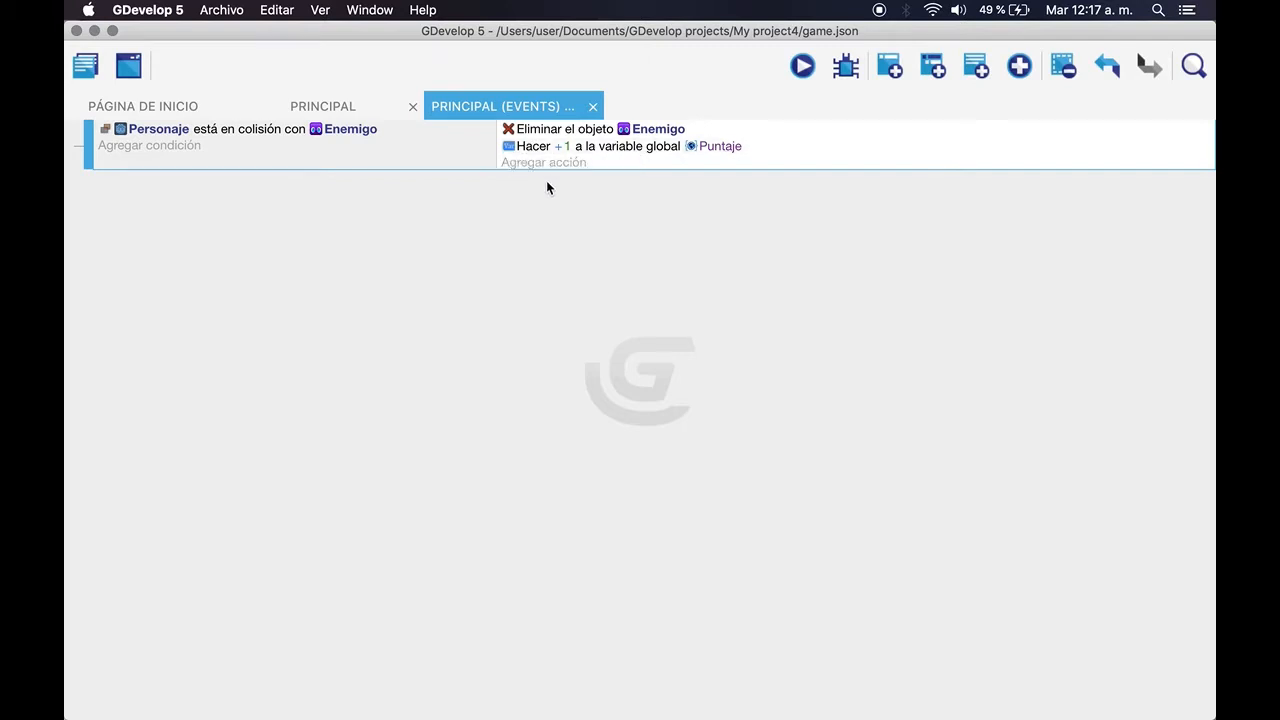
- Start another action in the collision event and look through the action categories for one that handles text objects
{"action": "left_click", "coordinate": [320, 108]}
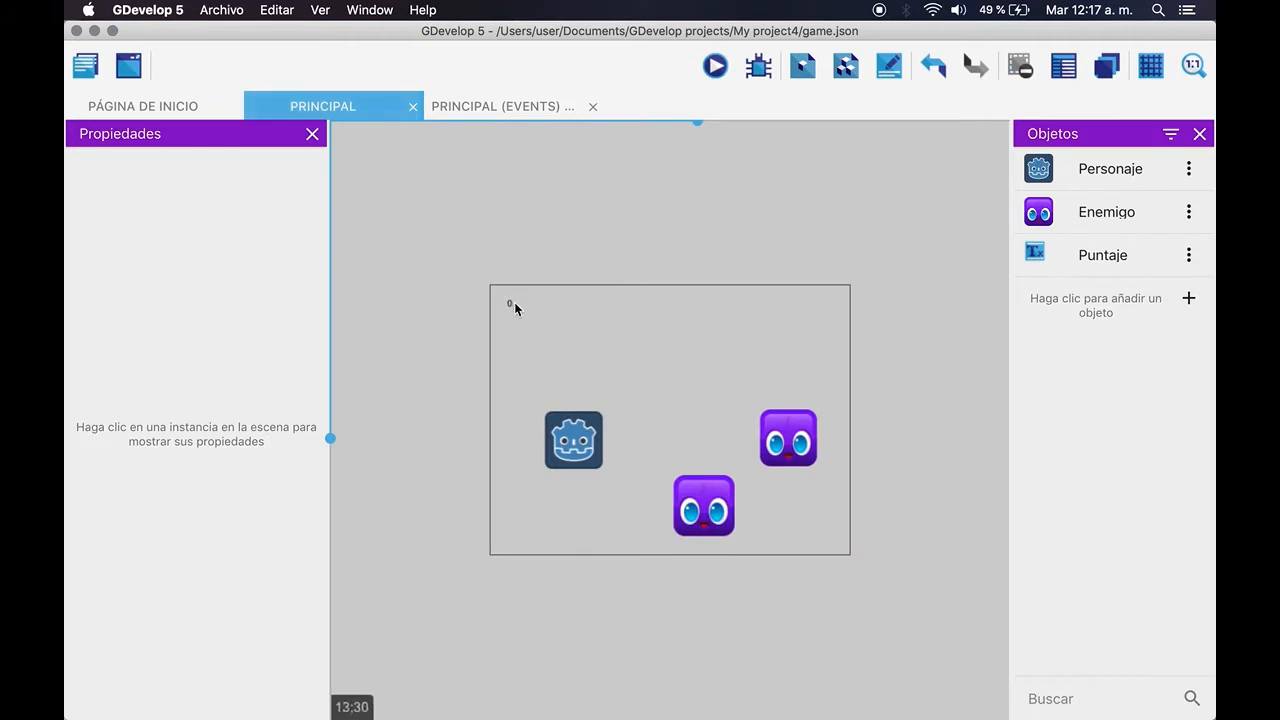
{"action": "left_click", "coordinate": [508, 105]}
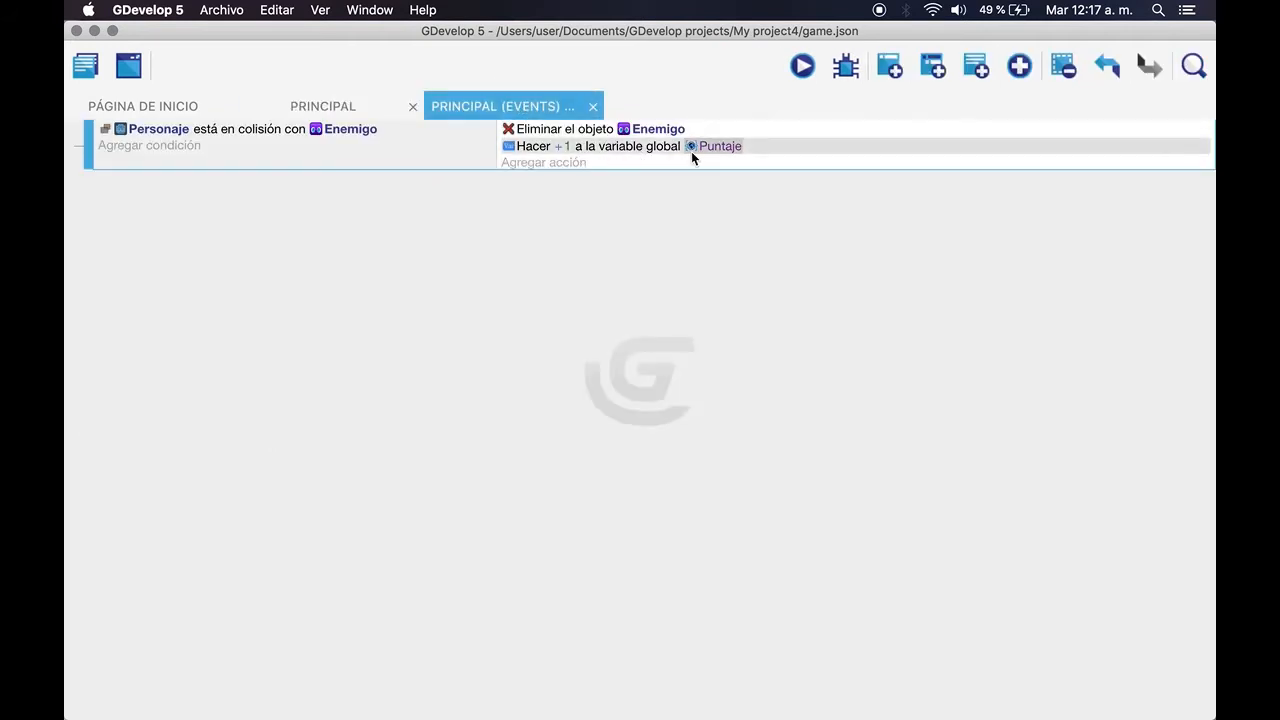
{"action": "left_click", "coordinate": [556, 165]}
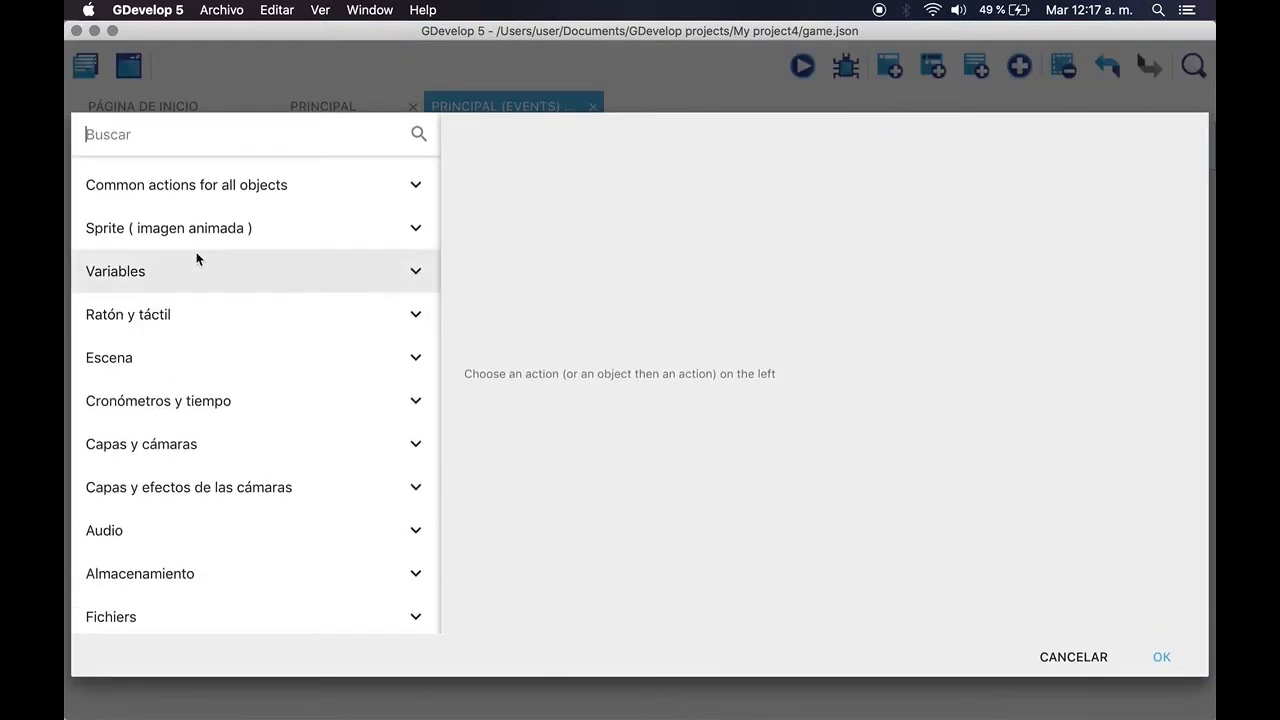
{"action": "left_click", "coordinate": [252, 188]}
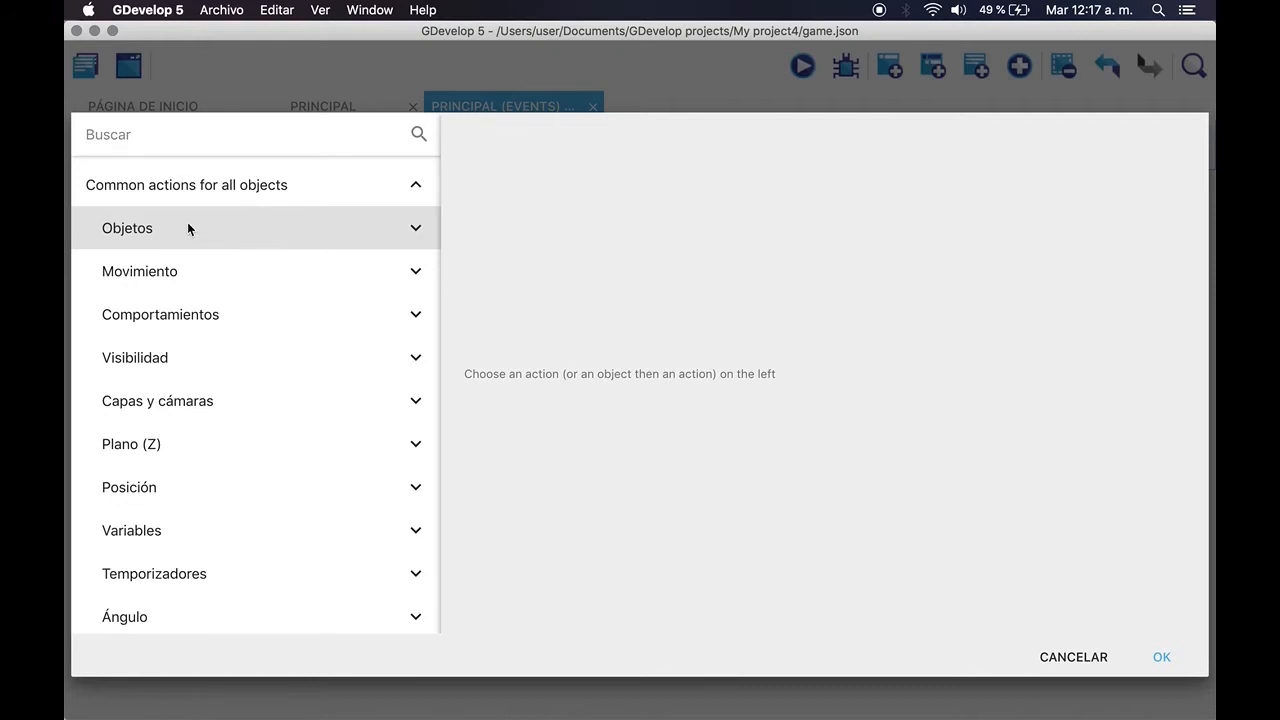
{"action": "scroll", "coordinate": [201, 390], "scroll_direction": "down", "scroll_amount": 3}
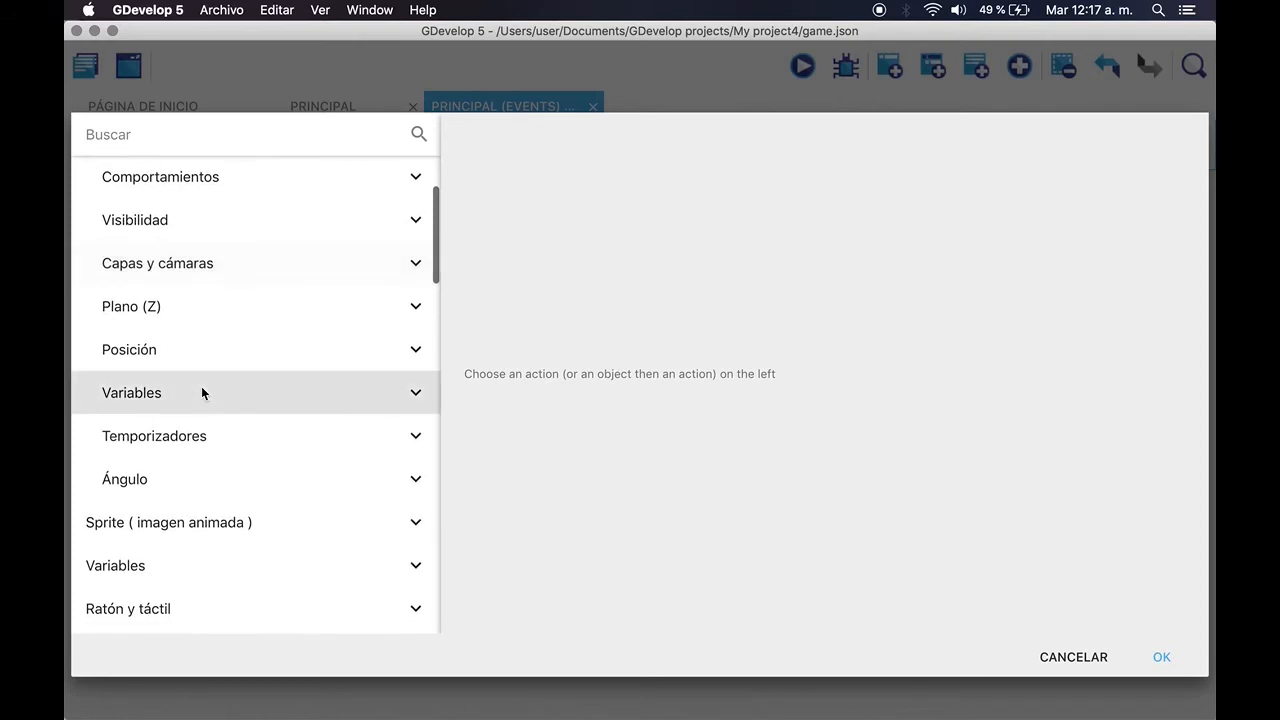
{"action": "scroll", "coordinate": [201, 390], "scroll_direction": "up", "scroll_amount": 3}
{"action": "left_click", "coordinate": [176, 222]}
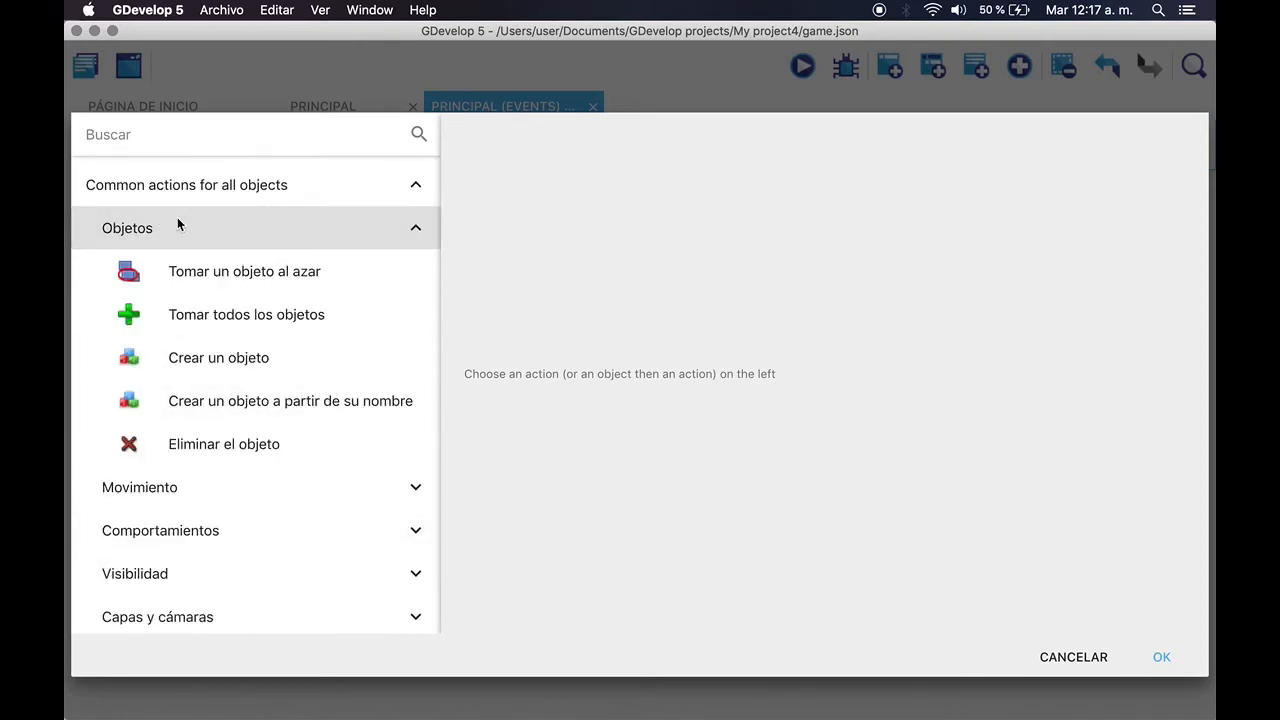
{"action": "left_click", "coordinate": [177, 224]}
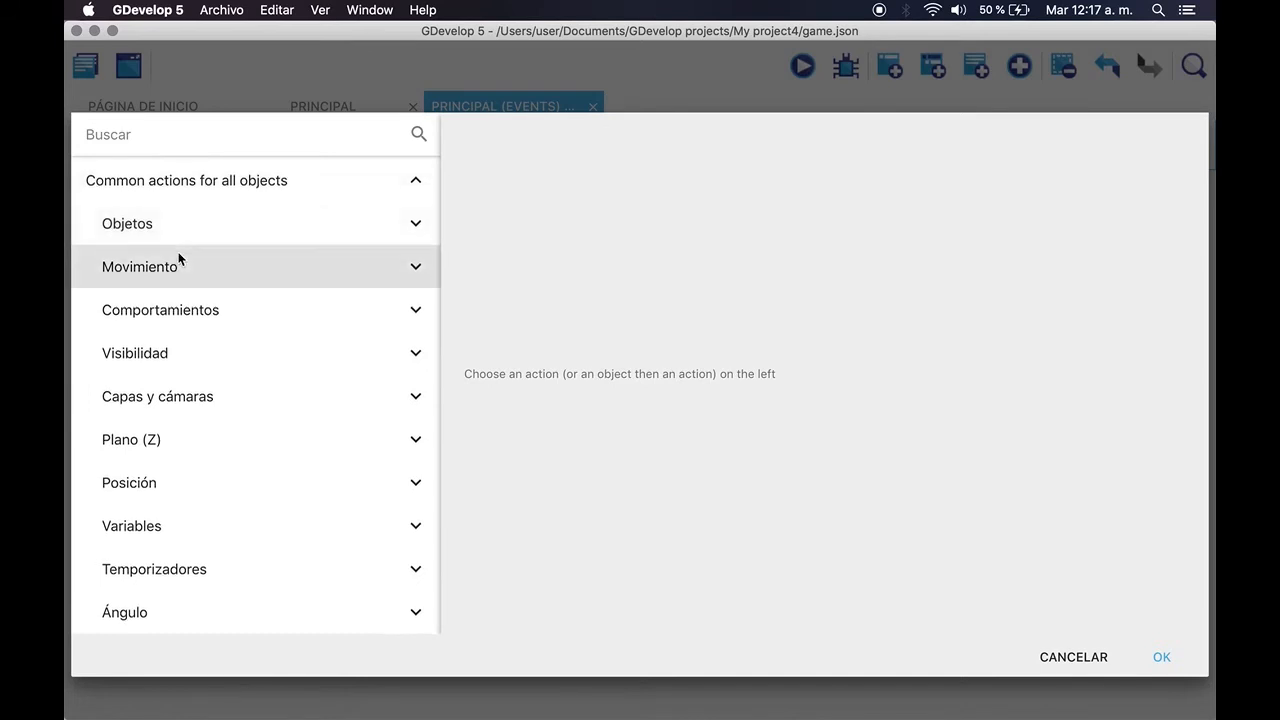
{"action": "scroll", "coordinate": [177, 290], "scroll_direction": "down", "scroll_amount": 3}
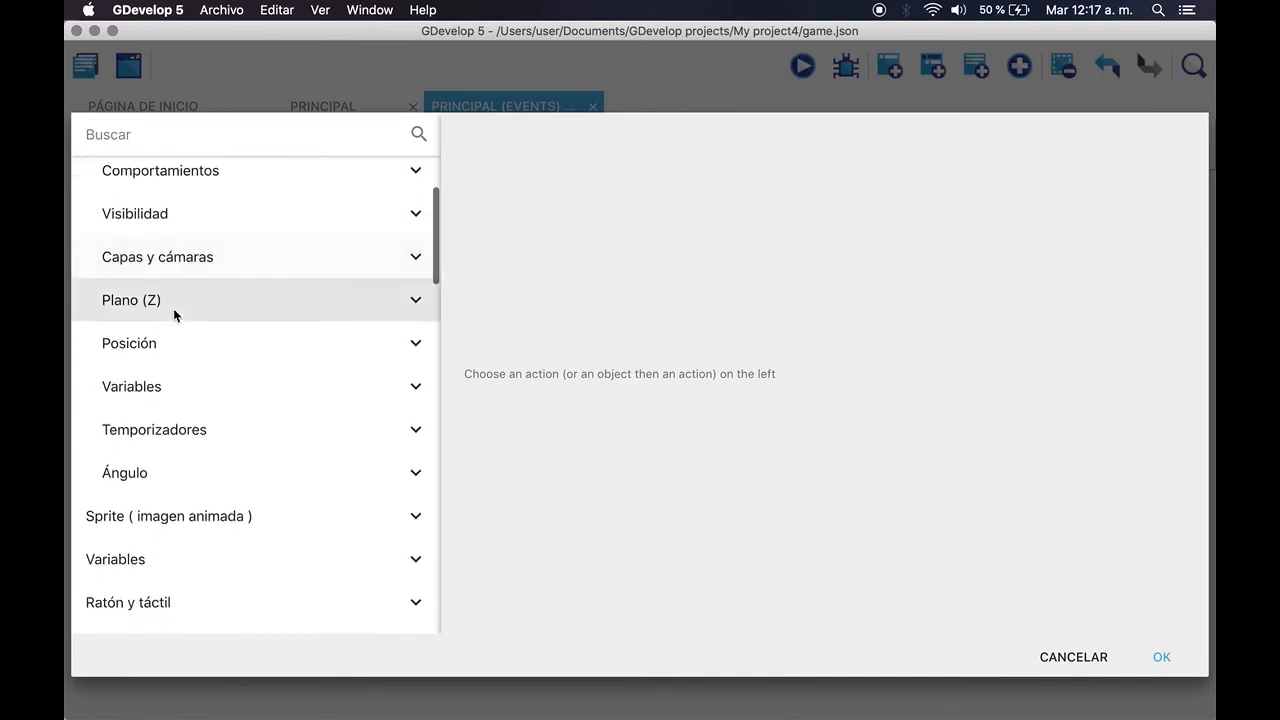
{"action": "scroll", "coordinate": [173, 308], "scroll_direction": "down", "scroll_amount": 3}
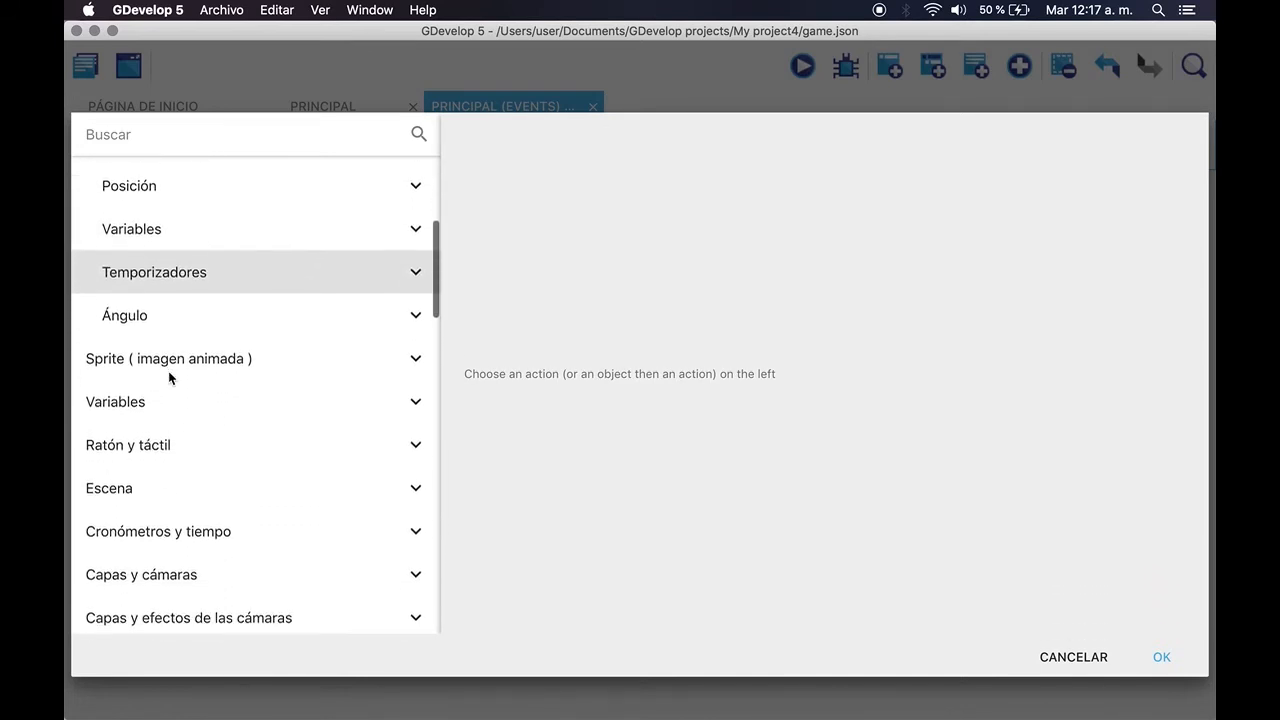
{"action": "scroll", "coordinate": [169, 377], "scroll_direction": "down", "scroll_amount": 5}
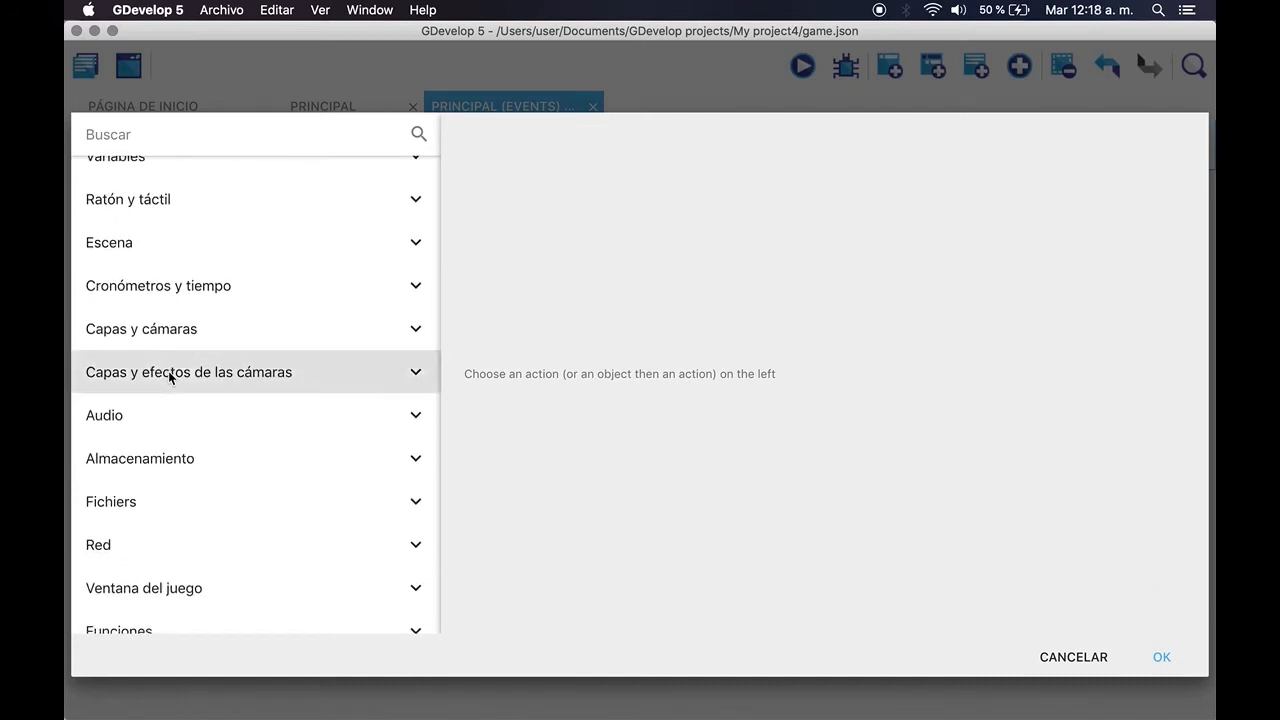
{"action": "scroll", "coordinate": [169, 377], "scroll_direction": "down", "scroll_amount": 5}
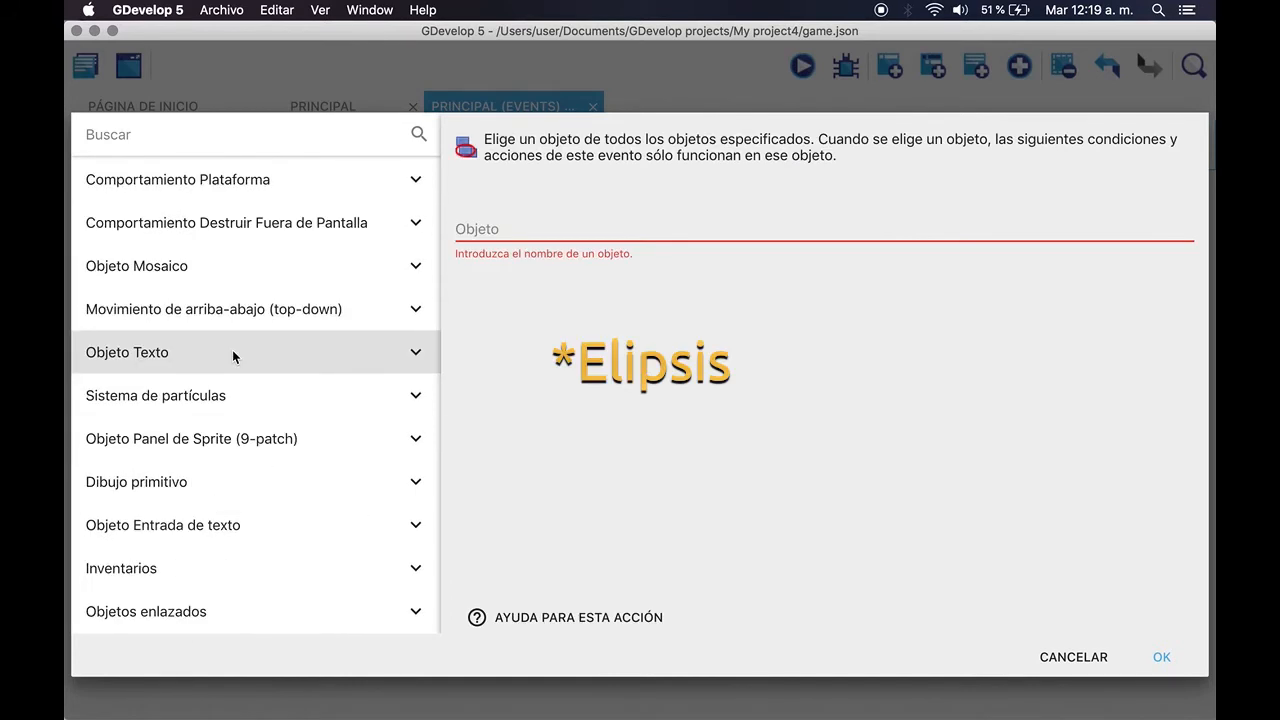
- Choose the Modificar texto action from the Objeto Texto actions
{"action": "left_click", "coordinate": [232, 352]}
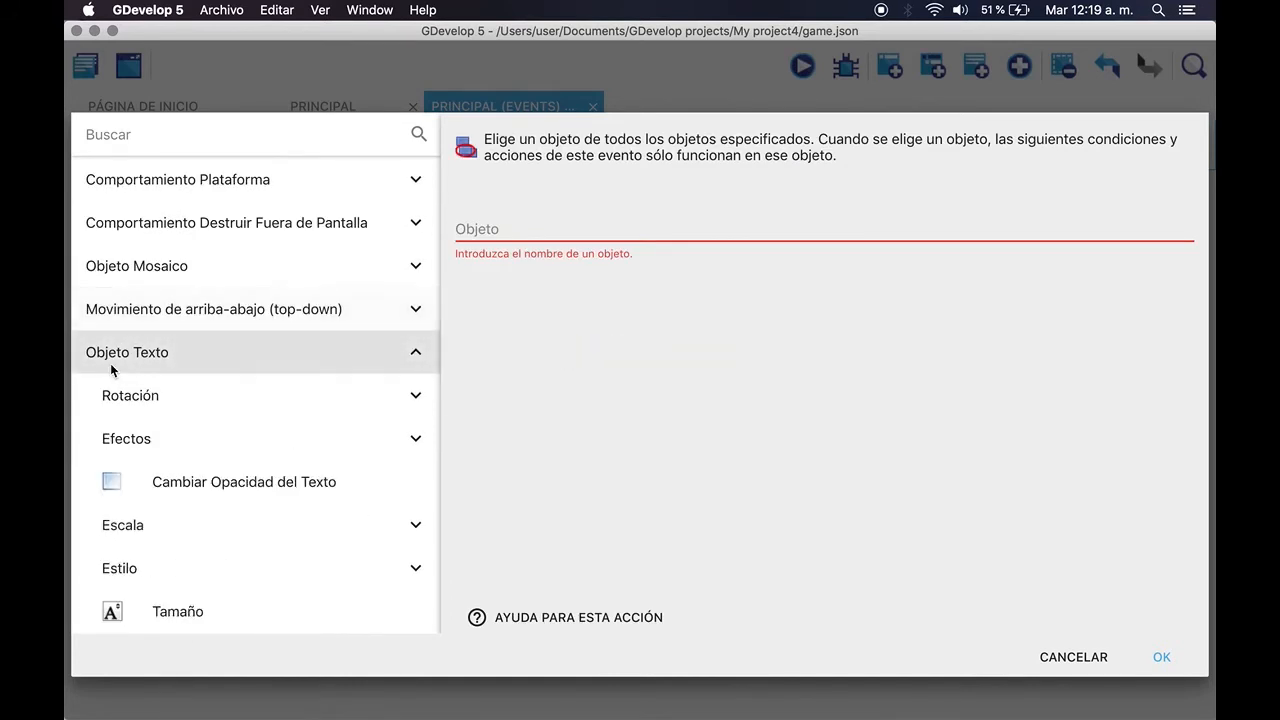
{"action": "scroll", "coordinate": [187, 379], "scroll_direction": "down", "scroll_amount": 2}
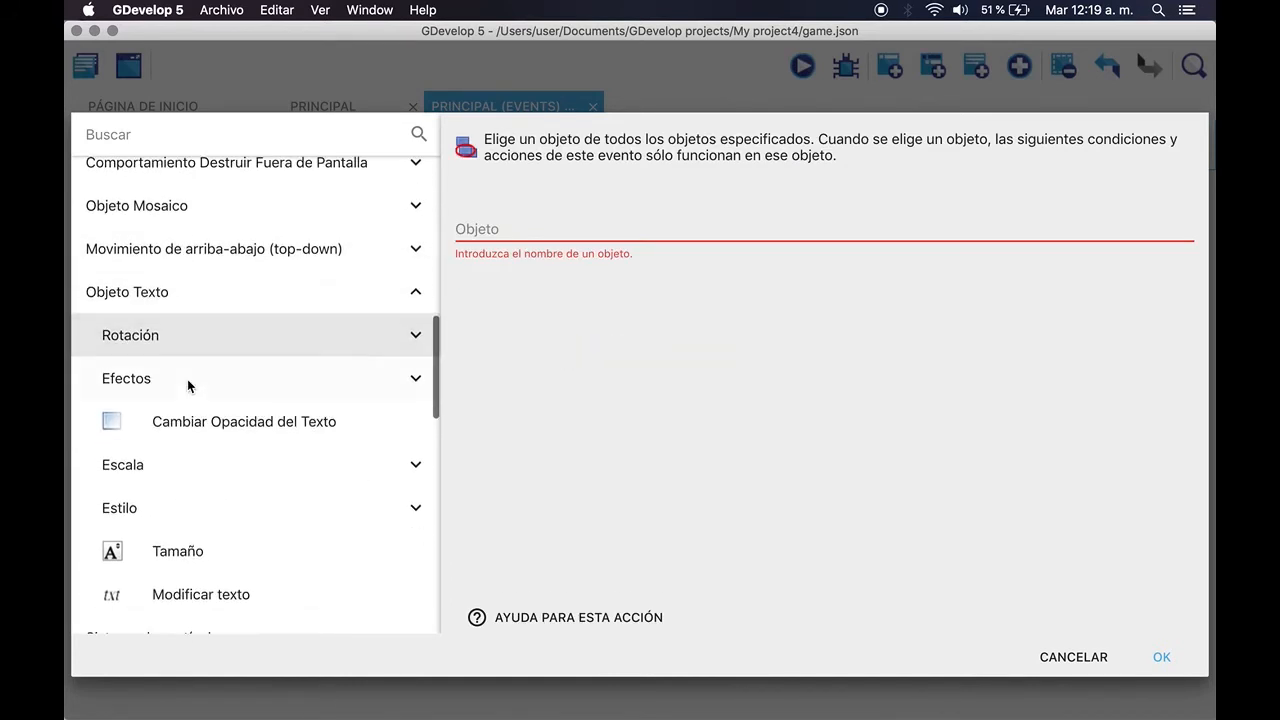
{"action": "scroll", "coordinate": [265, 365], "scroll_direction": "down", "scroll_amount": 1}
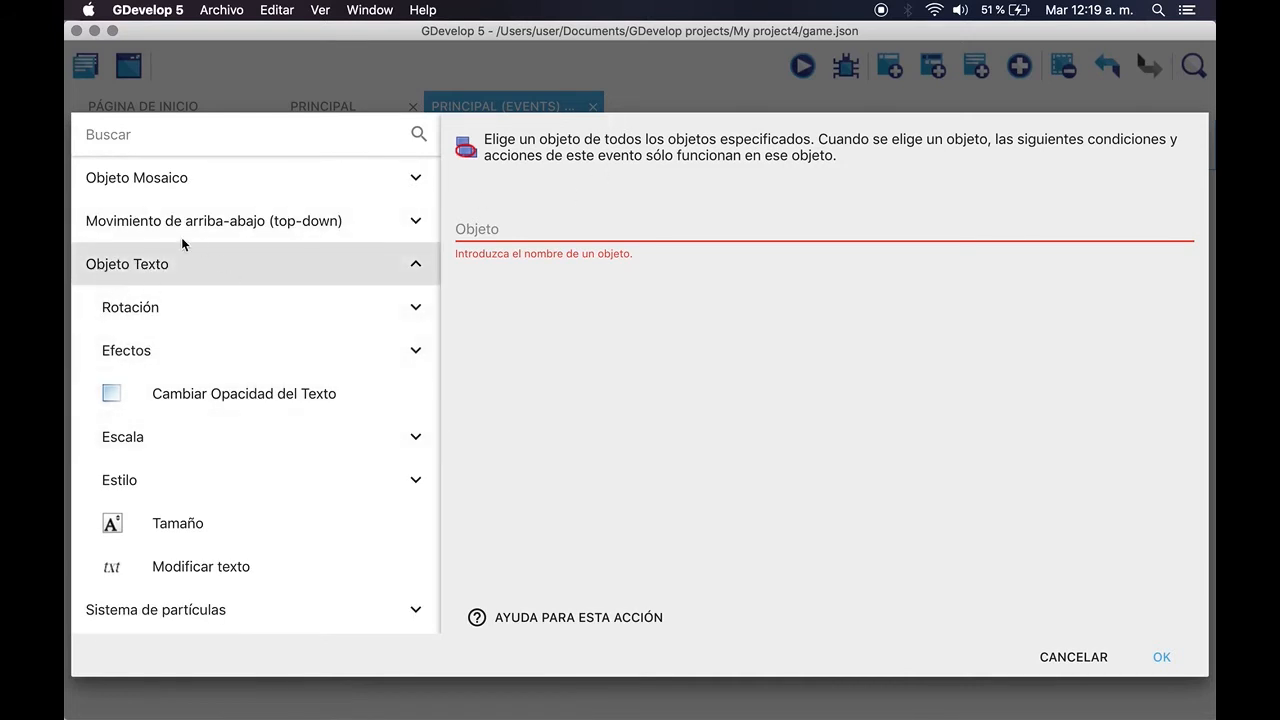
{"action": "left_click", "coordinate": [165, 263]}
{"action": "scroll", "coordinate": [150, 220], "scroll_direction": "up", "scroll_amount": 10}
{"action": "scroll", "coordinate": [157, 277], "scroll_direction": "down", "scroll_amount": 3}
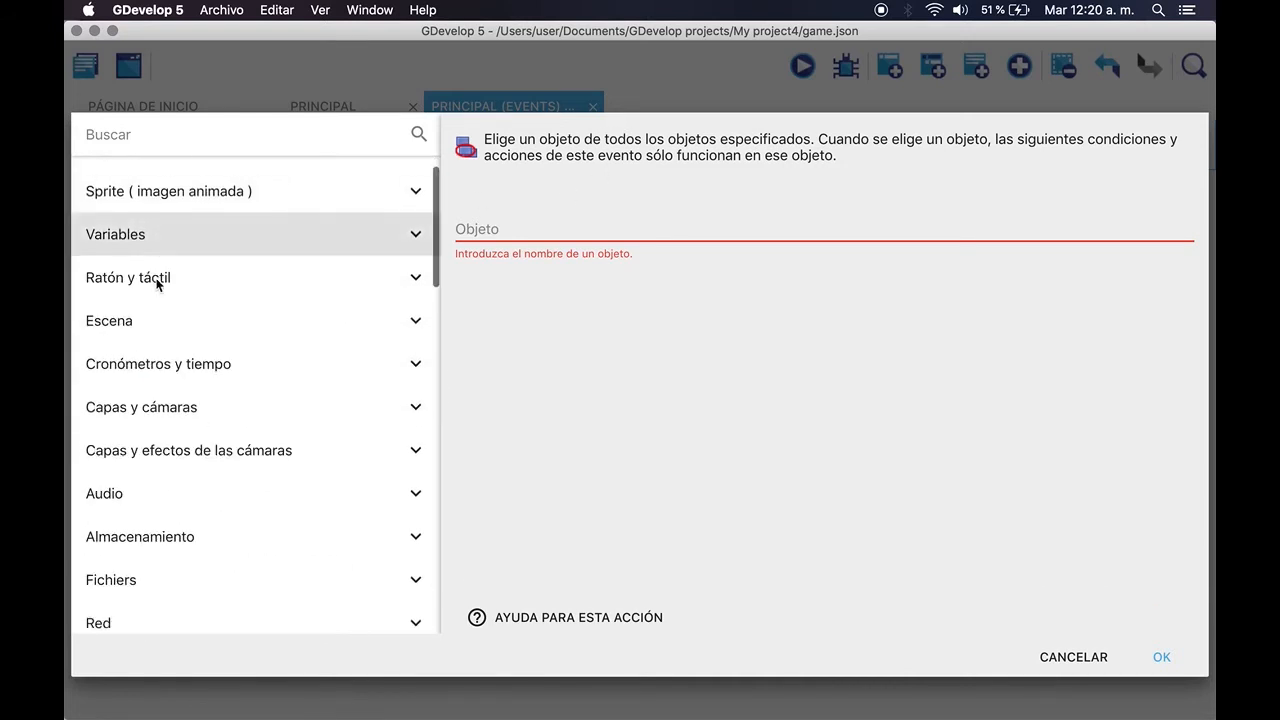
{"action": "scroll", "coordinate": [157, 283], "scroll_direction": "down", "scroll_amount": 8}
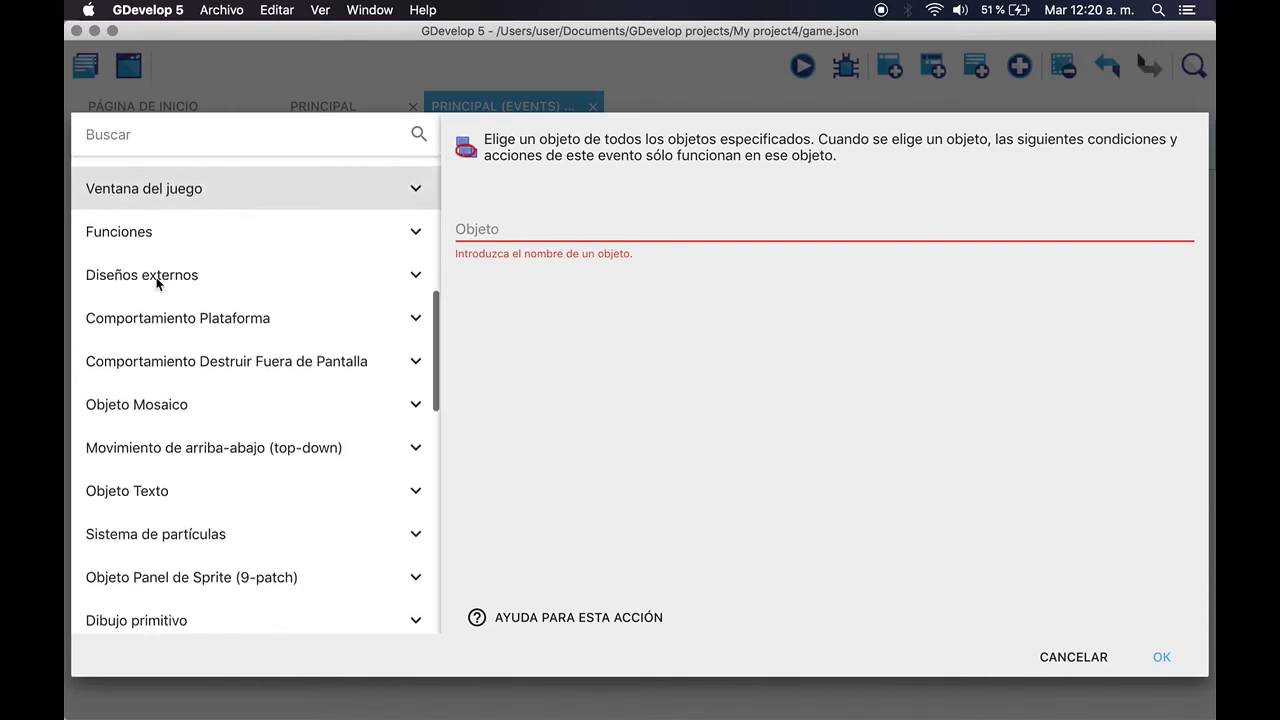
{"action": "left_click", "coordinate": [175, 482]}
{"action": "scroll", "coordinate": [177, 485], "scroll_direction": "down", "scroll_amount": 5}
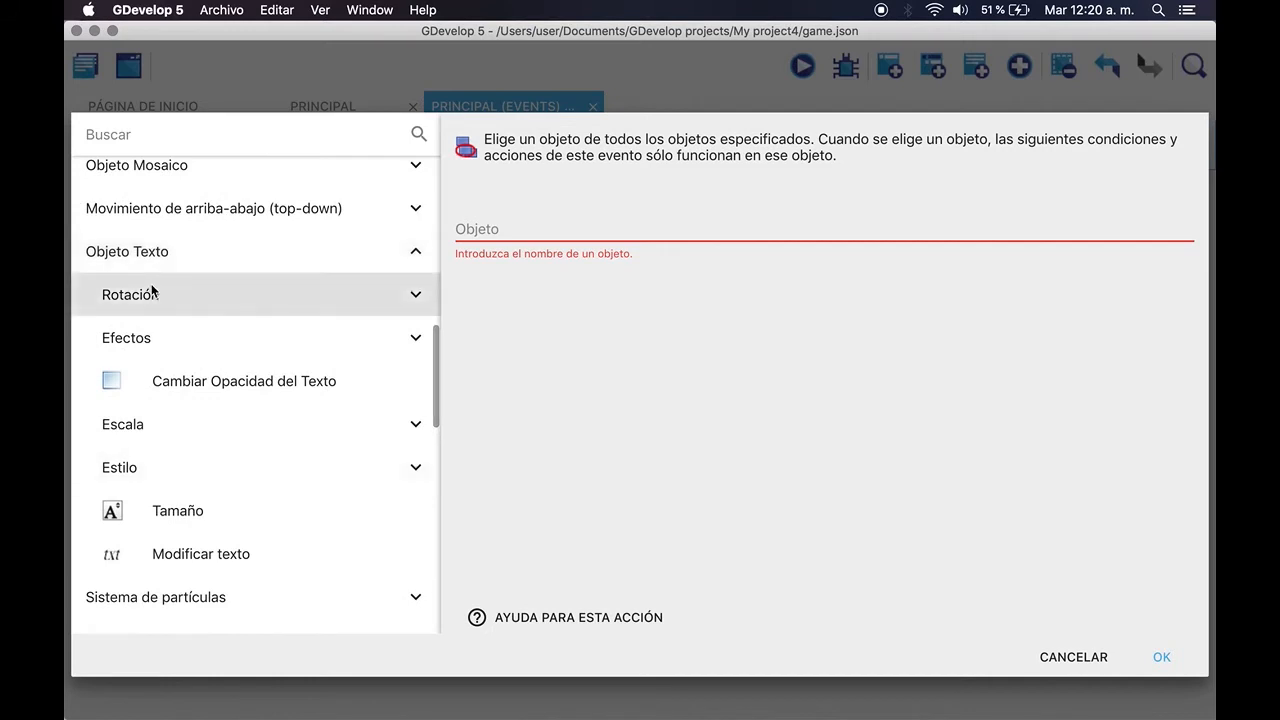
{"action": "scroll", "coordinate": [200, 488], "scroll_direction": "down", "scroll_amount": 2}
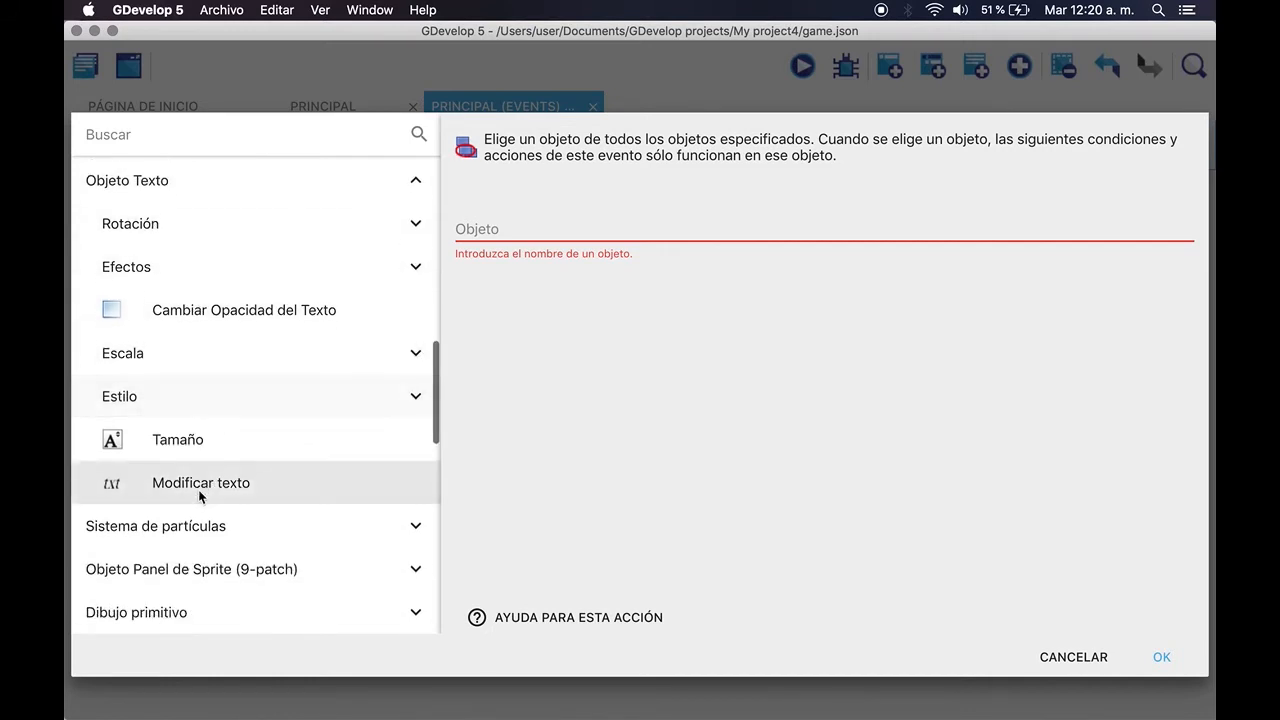
{"action": "left_click", "coordinate": [198, 487]}
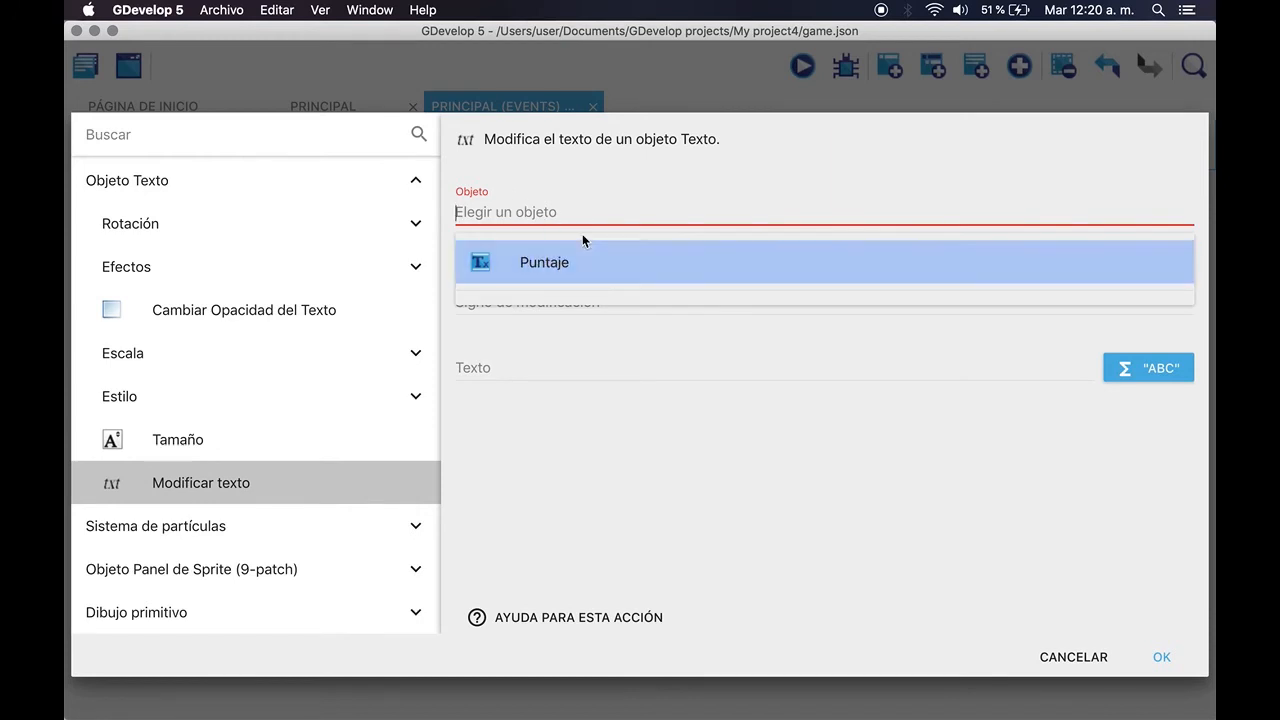
- Set Puntaje as the text object to modify and choose = (conjunto a) as the modification sign
{"action": "left_click", "coordinate": [568, 266]}
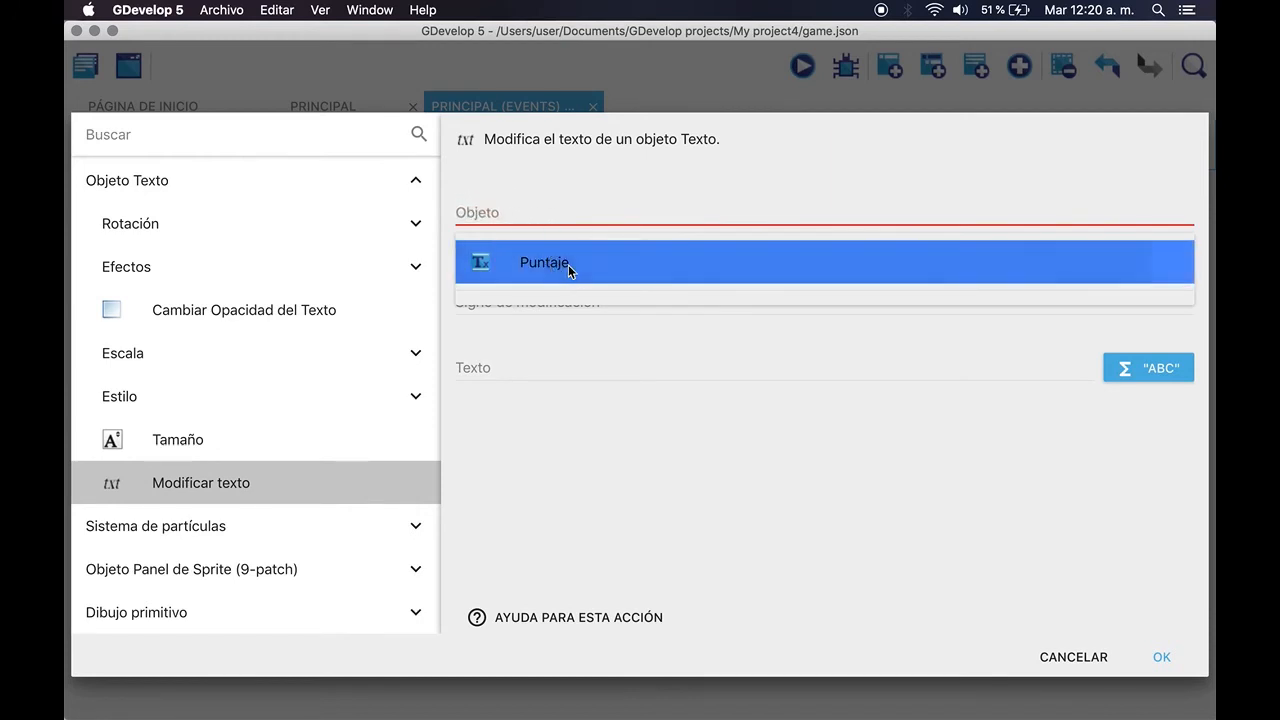
{"action": "left_click_drag", "start_coordinate": [508, 213], "coordinate": [457, 214]}
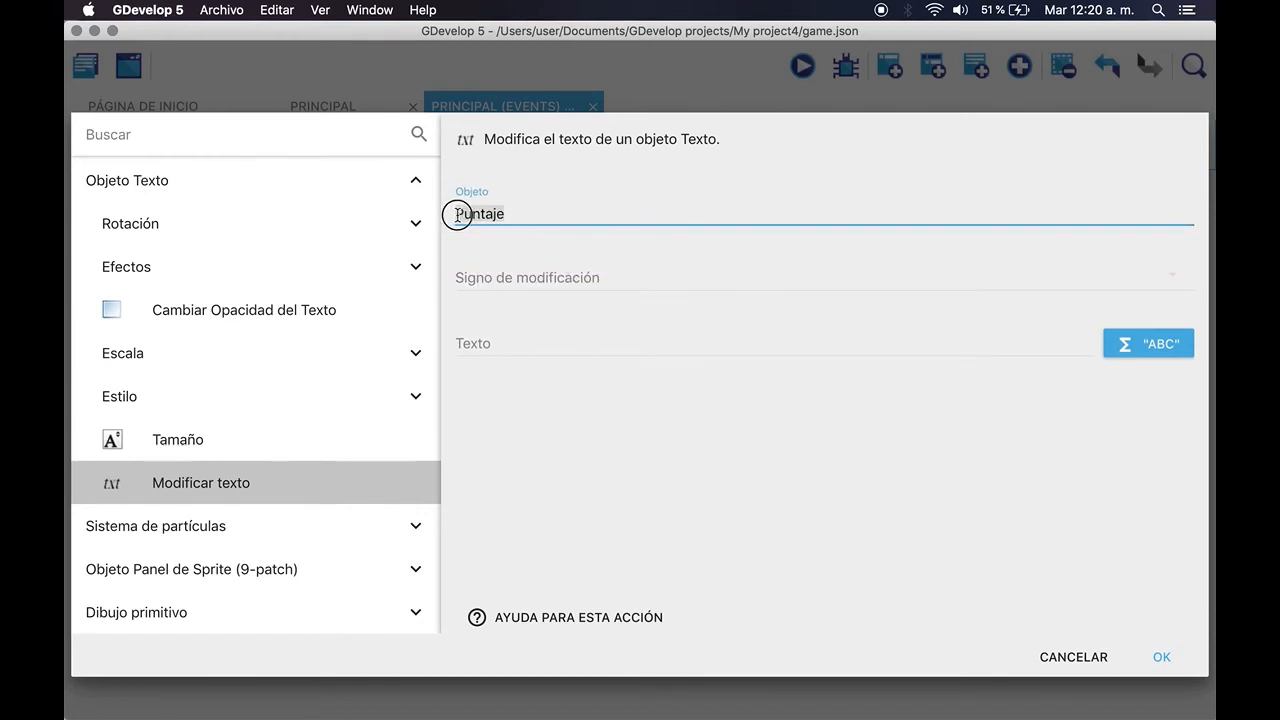
{"action": "left_click", "coordinate": [529, 213]}
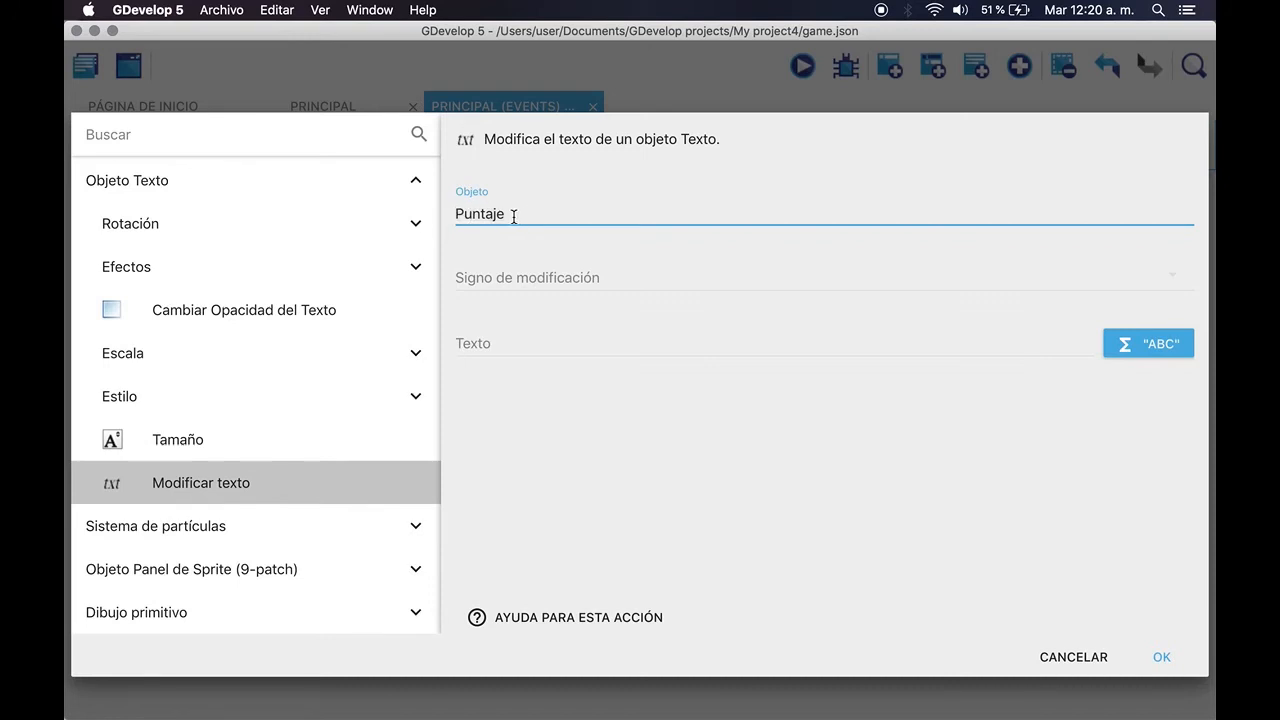
{"action": "left_click", "coordinate": [513, 278]}
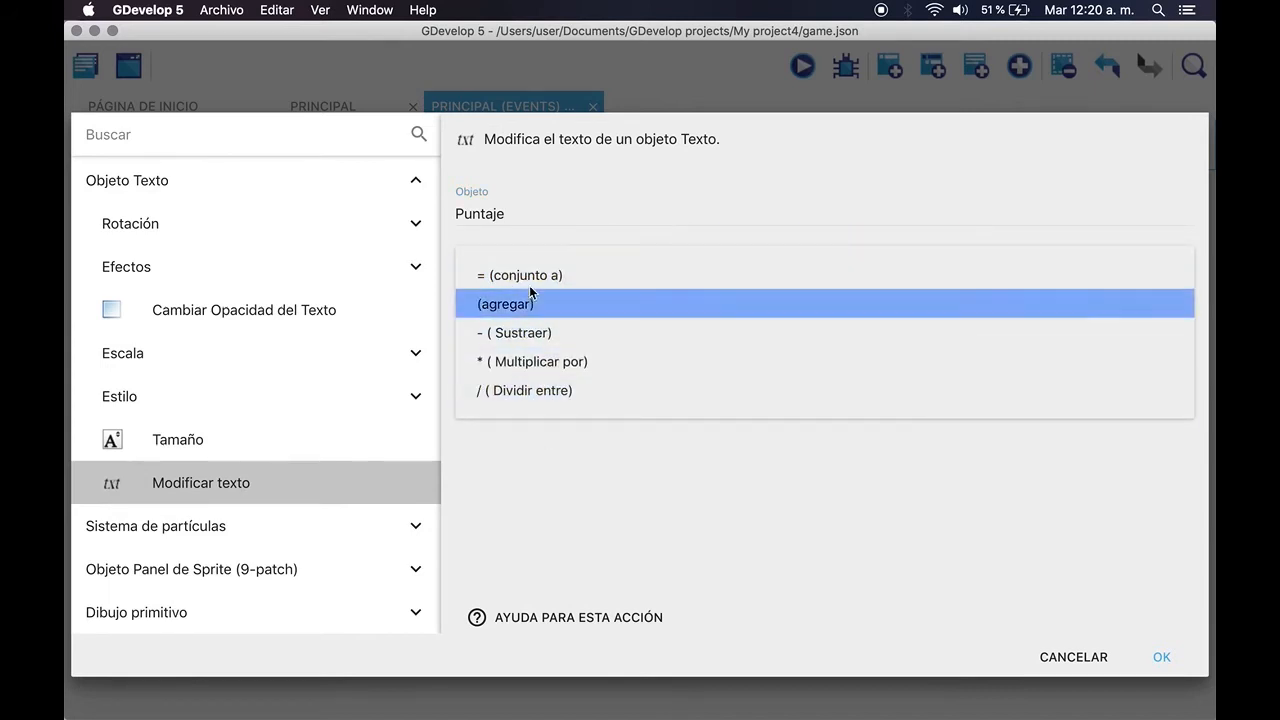
{"action": "left_click", "coordinate": [527, 276]}
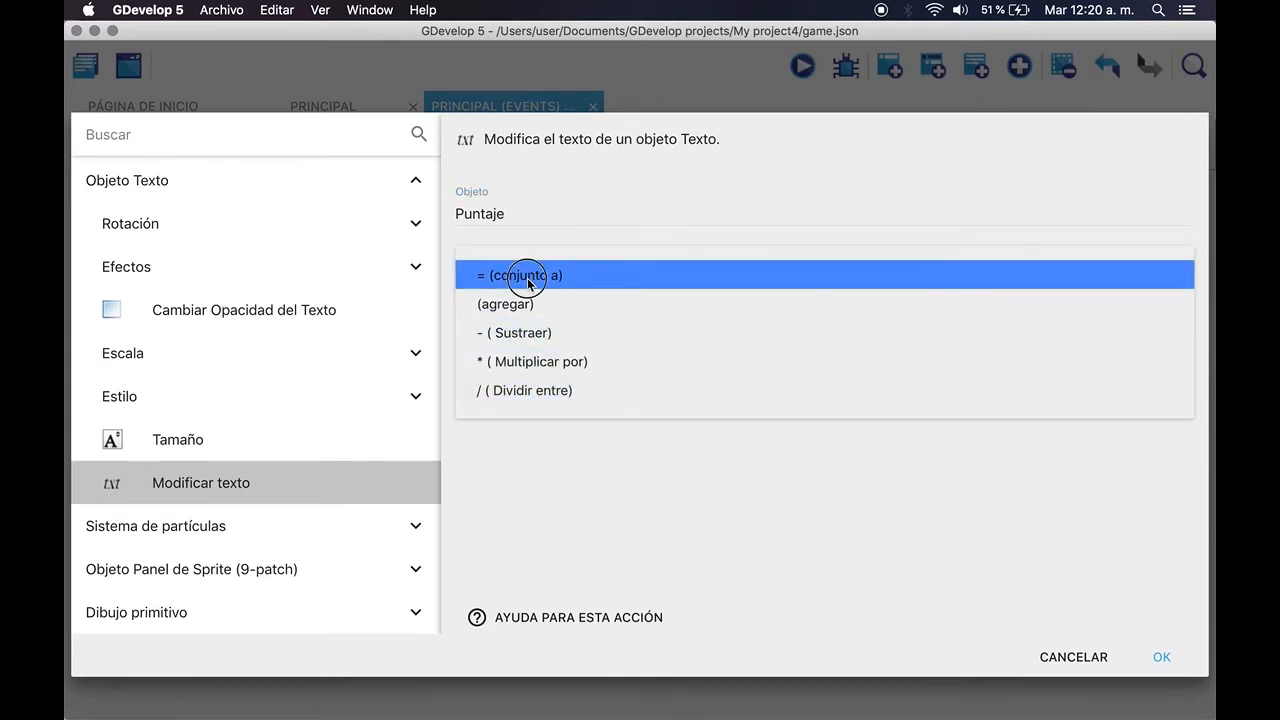
{"action": "left_click", "coordinate": [502, 342]}
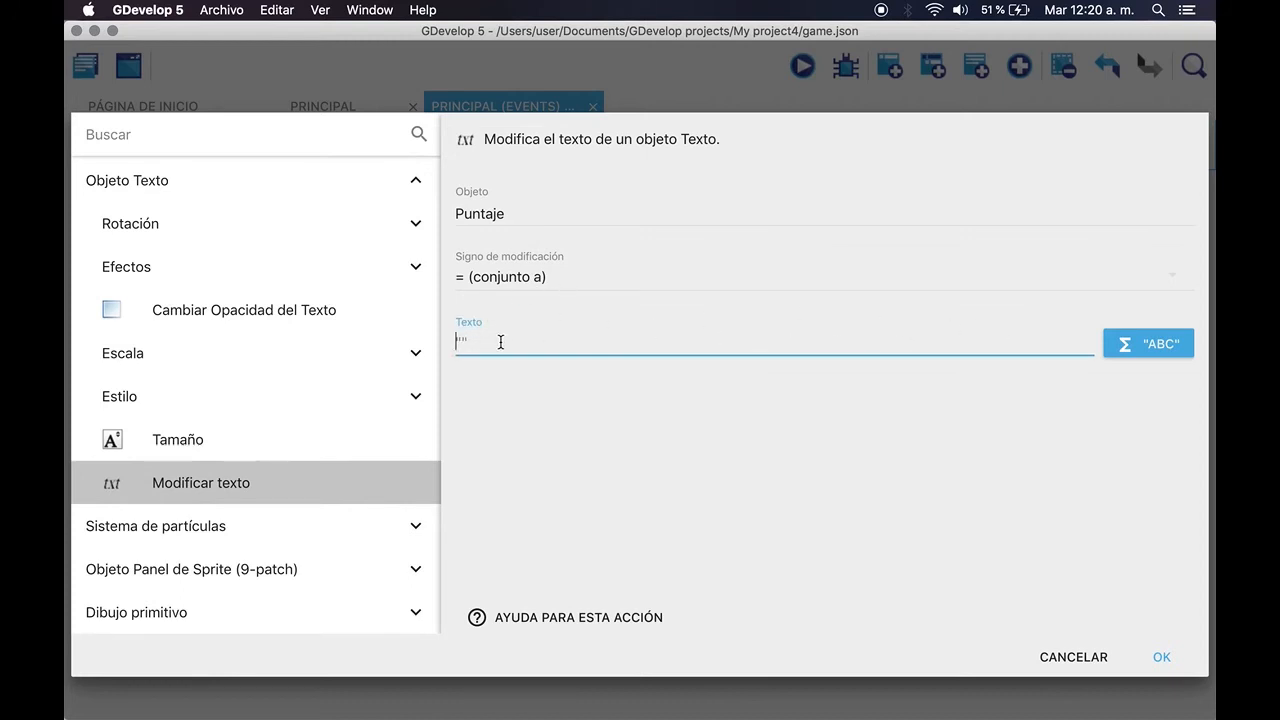
{"action": "key", "text": "Right"}
{"action": "type", "text": "Puntaje: 1"}
{"action": "key", "text": "BackSpace"}
{"action": "key", "text": "BackSpace"}
{"action": "key", "text": "BackSpace"}
{"action": "key", "text": "BackSpace"}
{"action": "key", "text": "BackSpace"}
{"action": "key", "text": "BackSpace"}
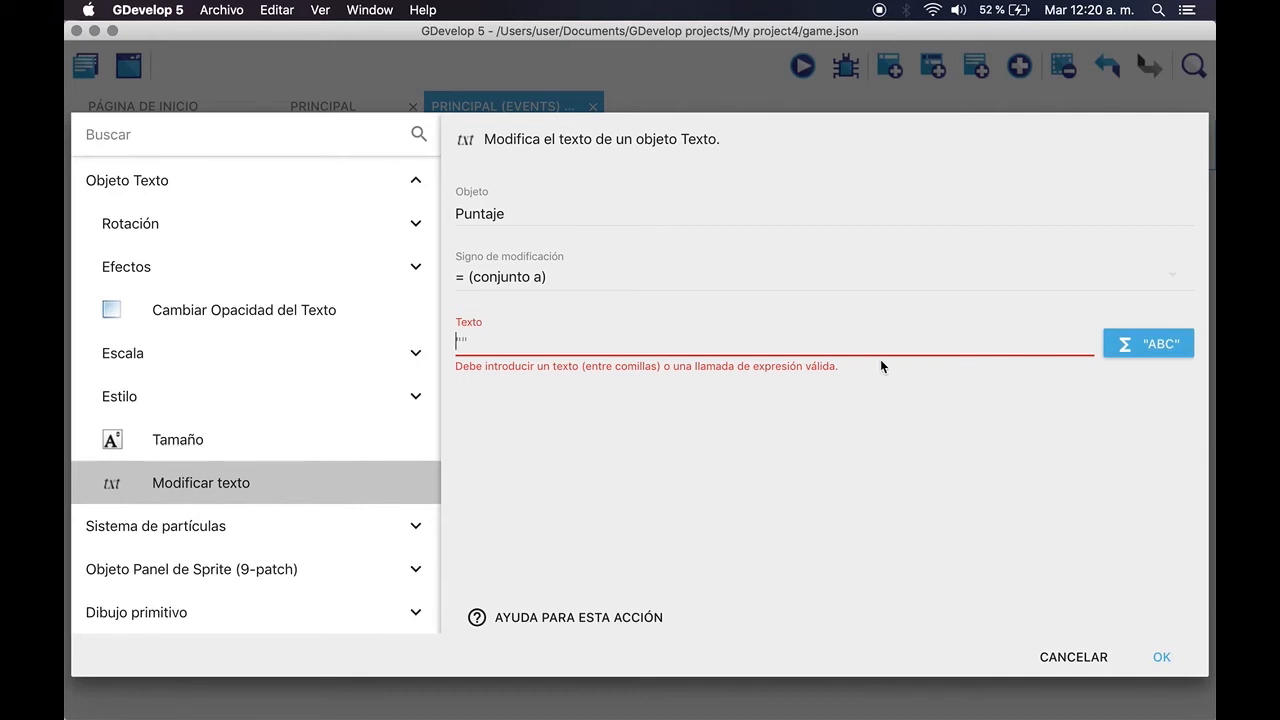
- Set the text to the Texto de una variable global expression for the variable Puntaje, GlobalVariableString(Puntaje), and confirm the action
{"action": "left_click", "coordinate": [1146, 344]}
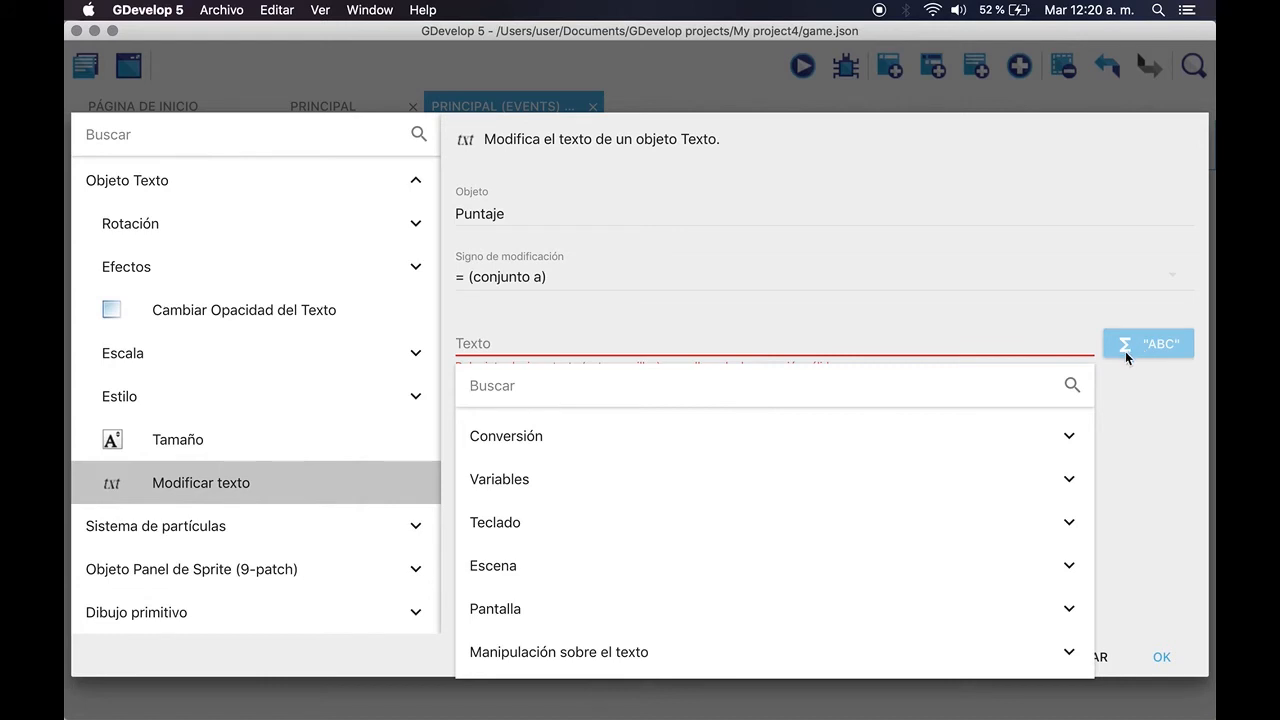
{"action": "left_click", "coordinate": [698, 494]}
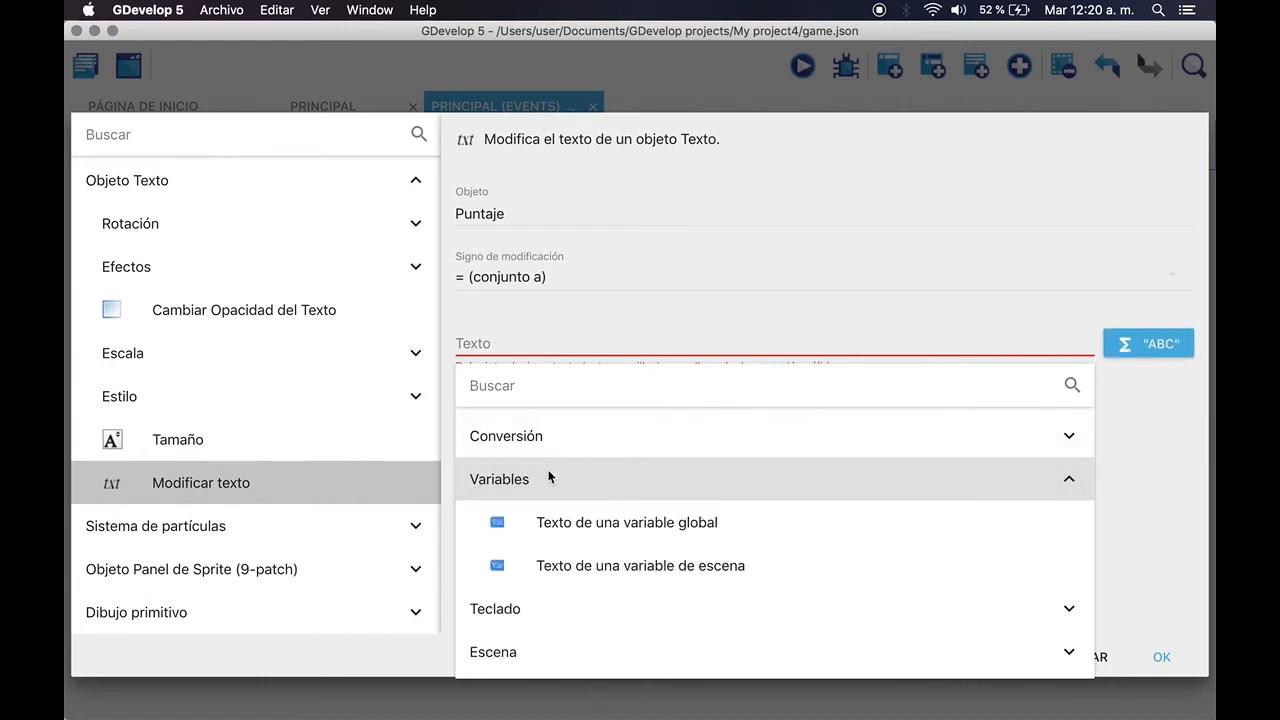
{"action": "left_click", "coordinate": [628, 533]}
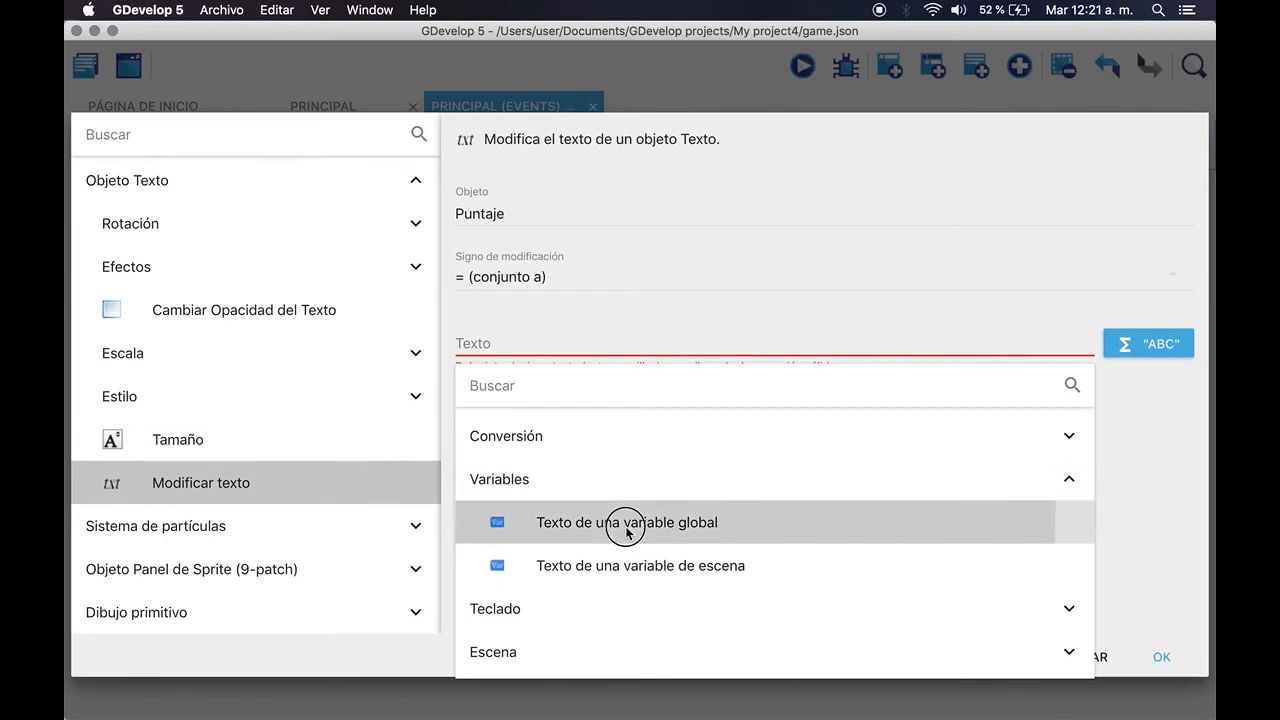
{"action": "left_click", "coordinate": [516, 364]}
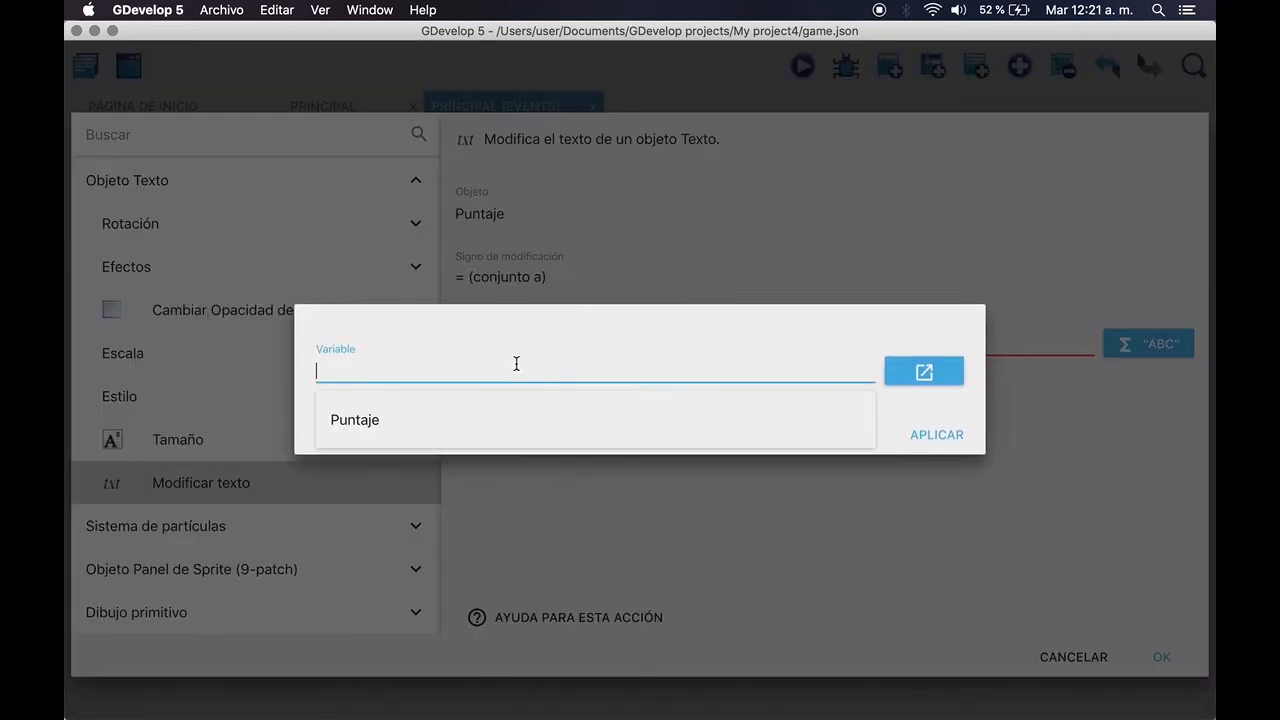
{"action": "left_click", "coordinate": [429, 420]}
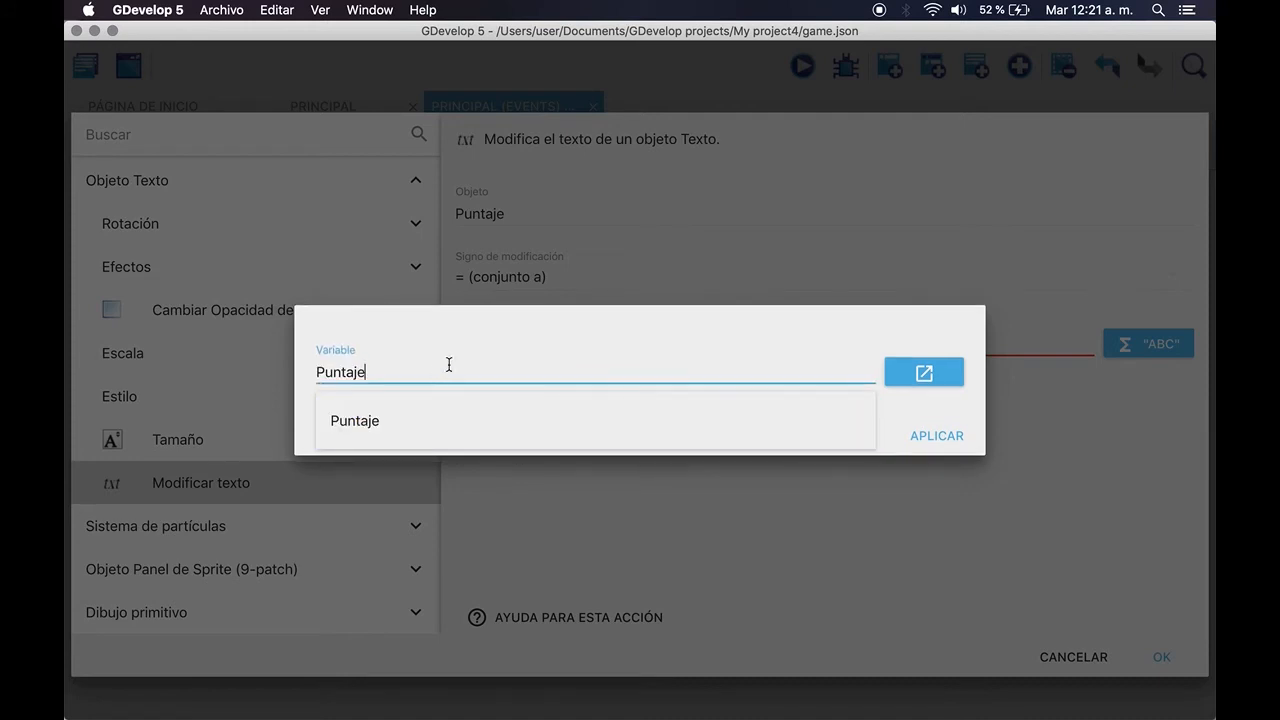
{"action": "left_click", "coordinate": [933, 434]}
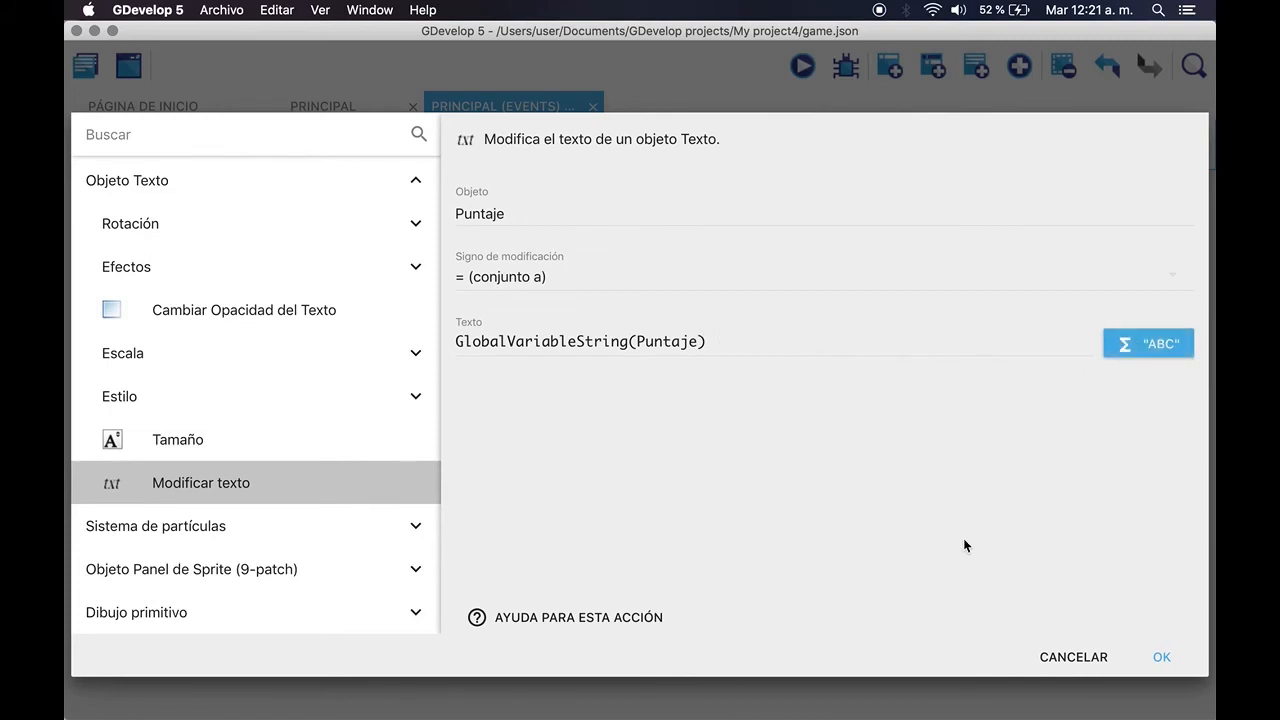
{"action": "left_click", "coordinate": [1161, 657]}
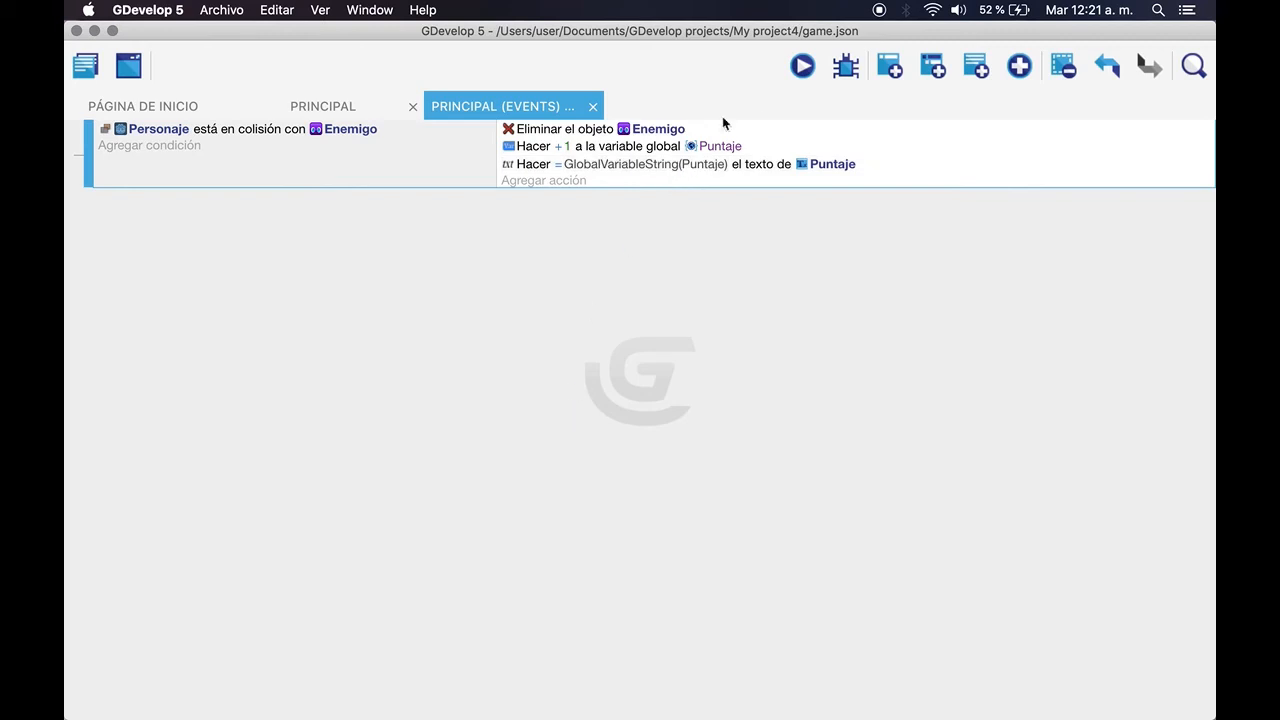
- Preview the game and move Personaje into both Enemigo objects to test the deletion and the score text
{"action": "left_click", "coordinate": [806, 63]}
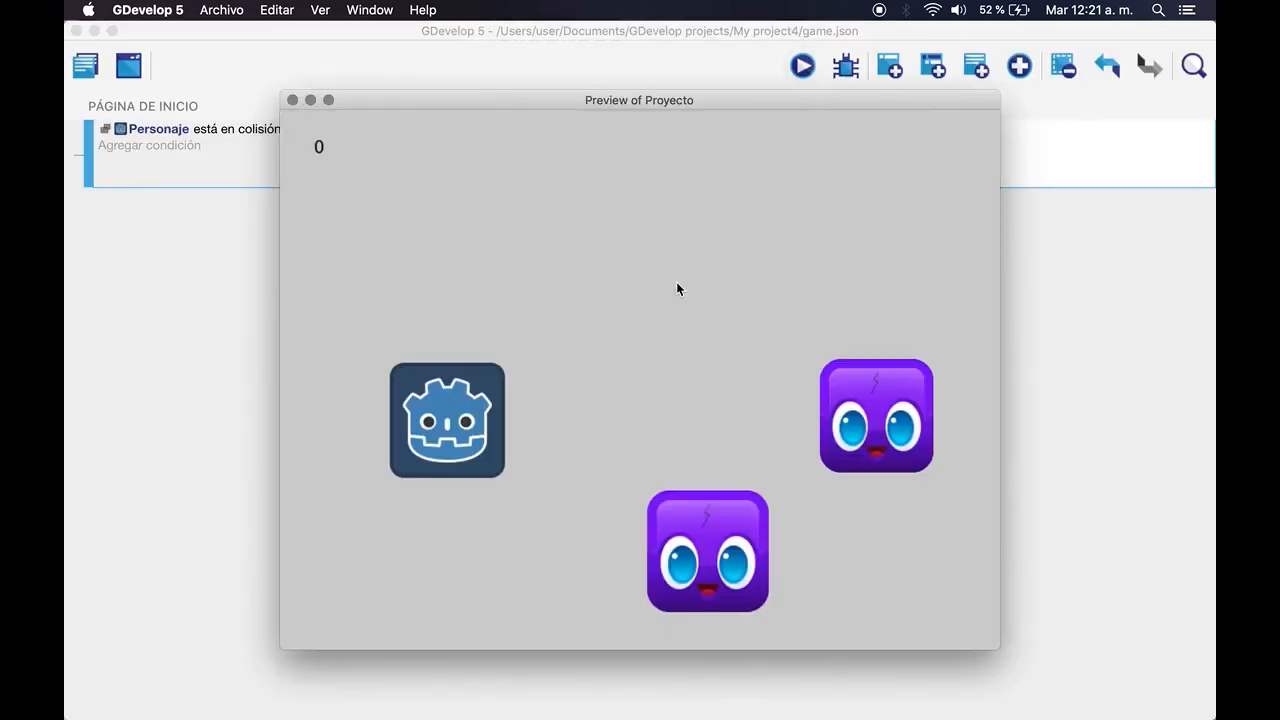
{"action": "key", "text": "Right"}
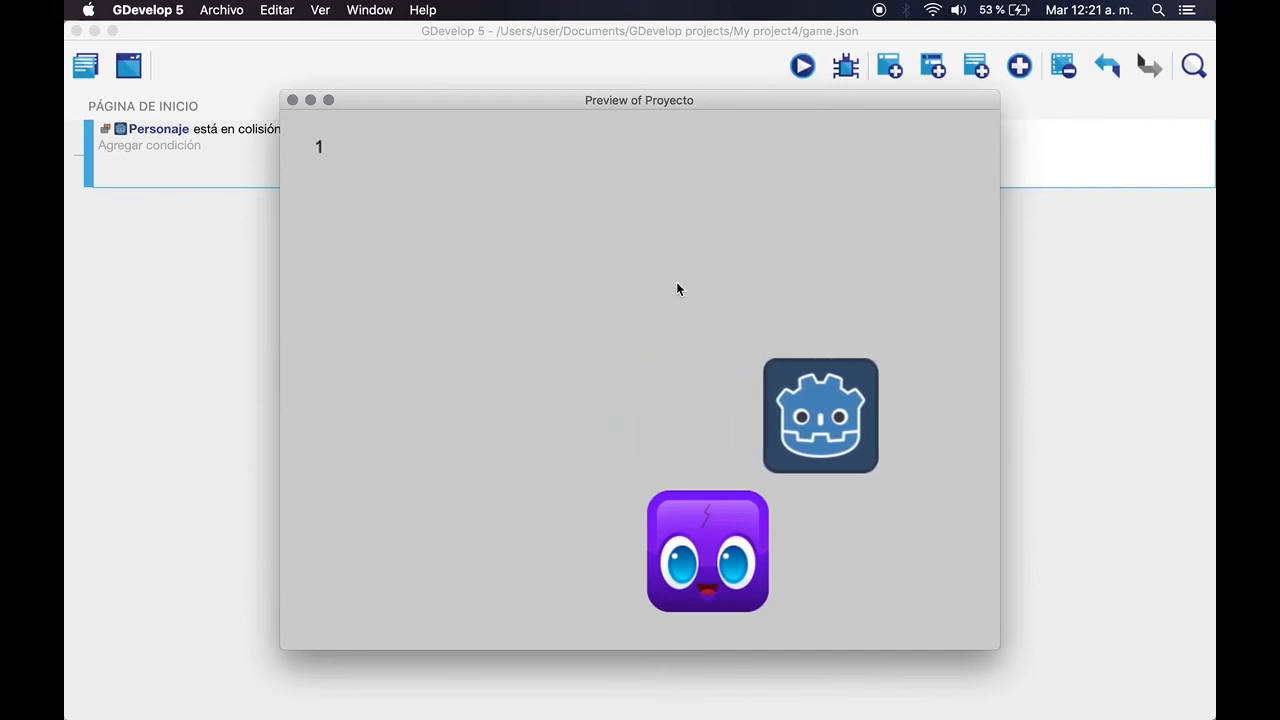
{"action": "key", "text": "Left"}
{"action": "key", "text": "Down"}
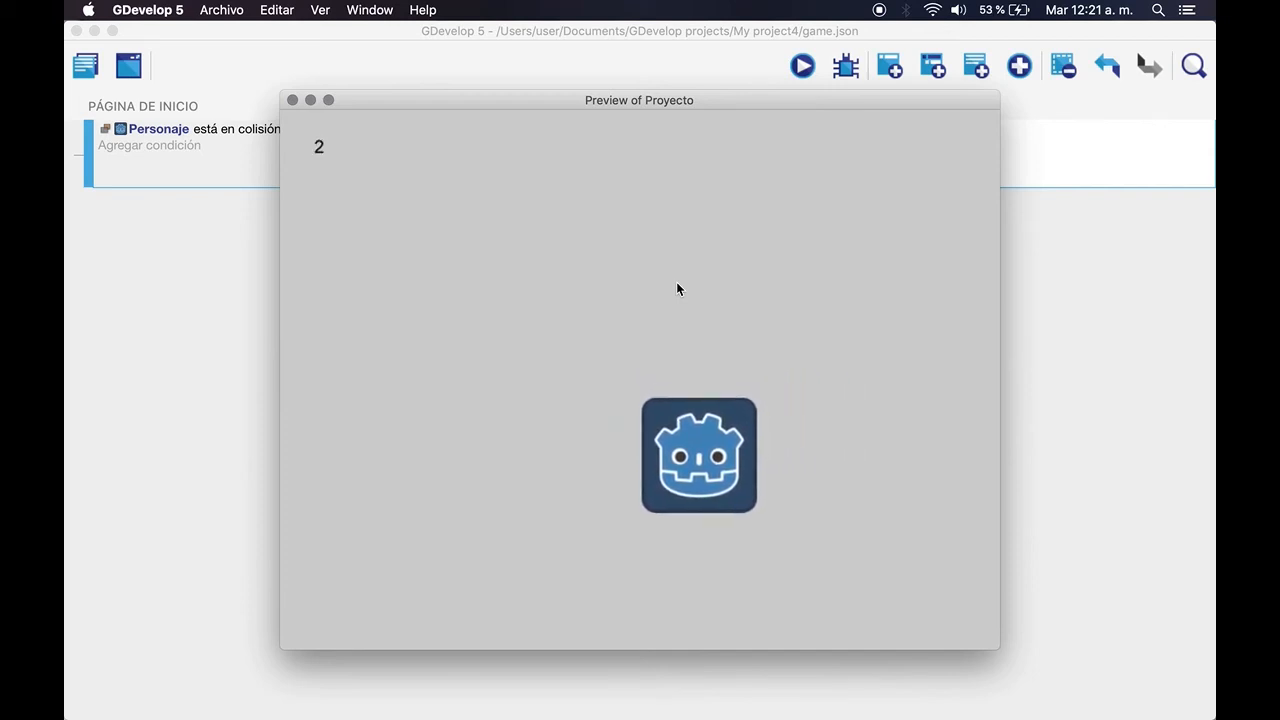
{"action": "key", "text": "Left"}
{"action": "key", "text": "Up"}
{"action": "key", "text": "Left"}
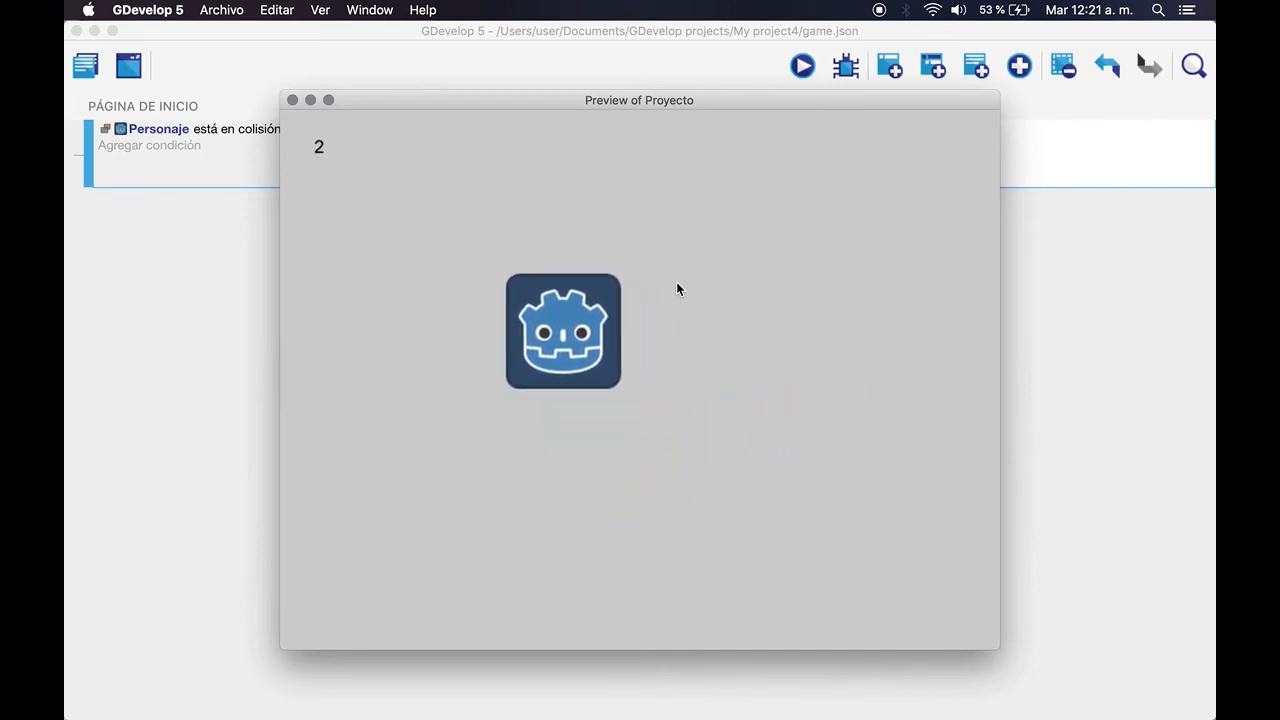